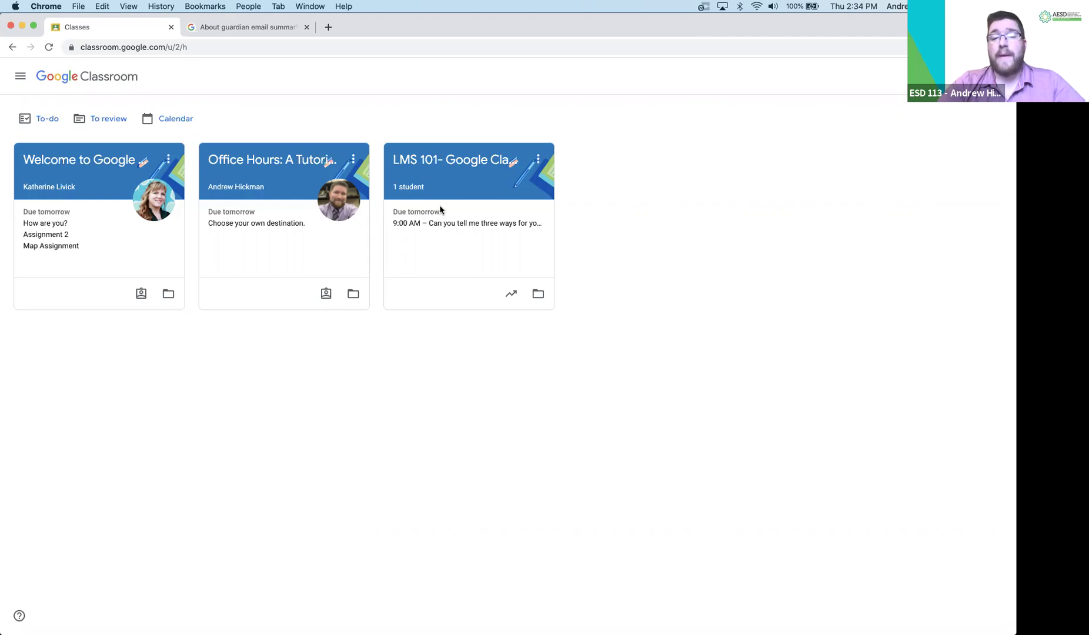
# - Create a new quiz assignment in the classwork of the LMS 101- Google Classroom class
pyautogui.click(455, 164)
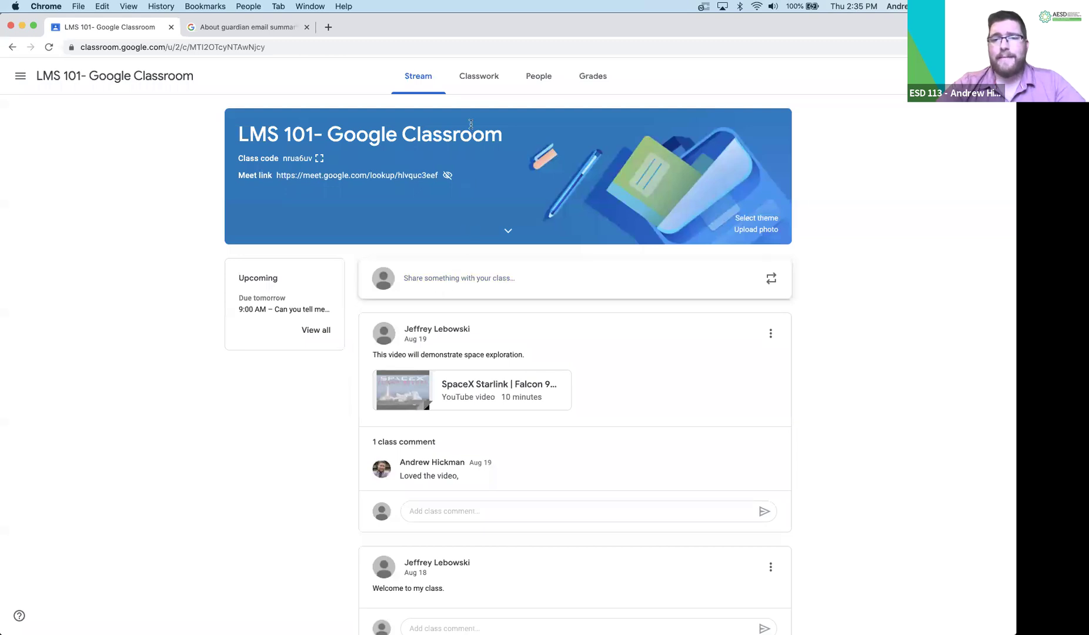
pyautogui.click(482, 87)
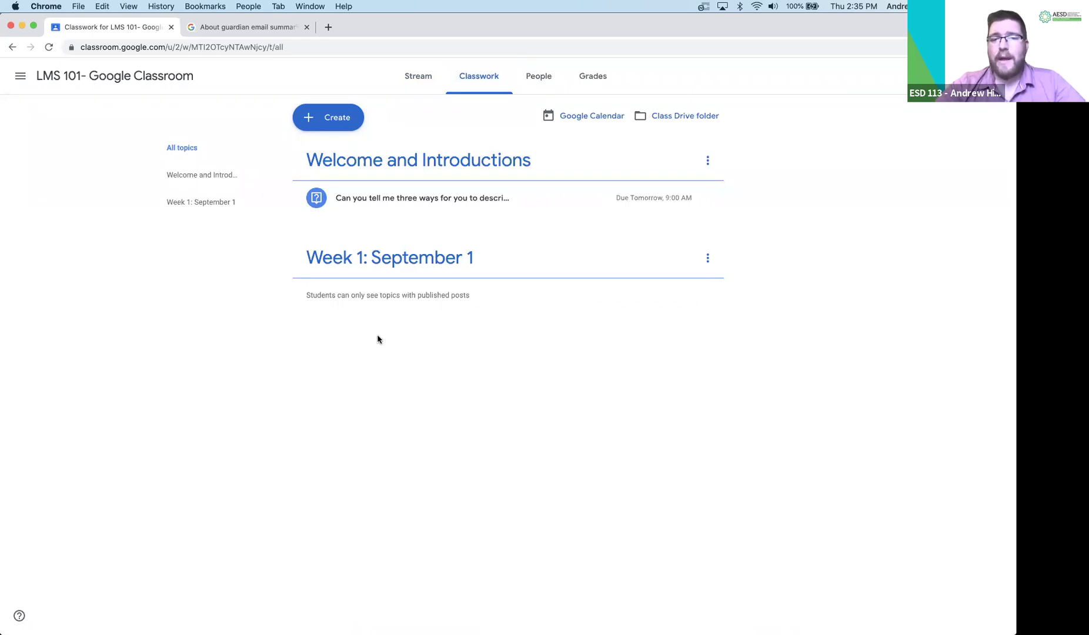
pyautogui.click(327, 120)
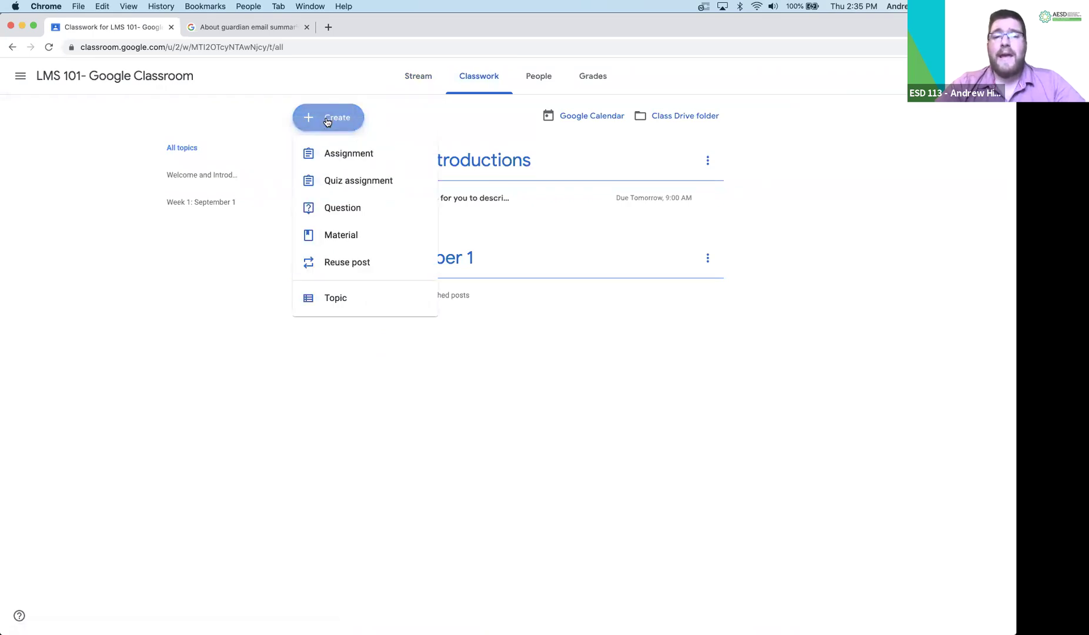
pyautogui.click(335, 182)
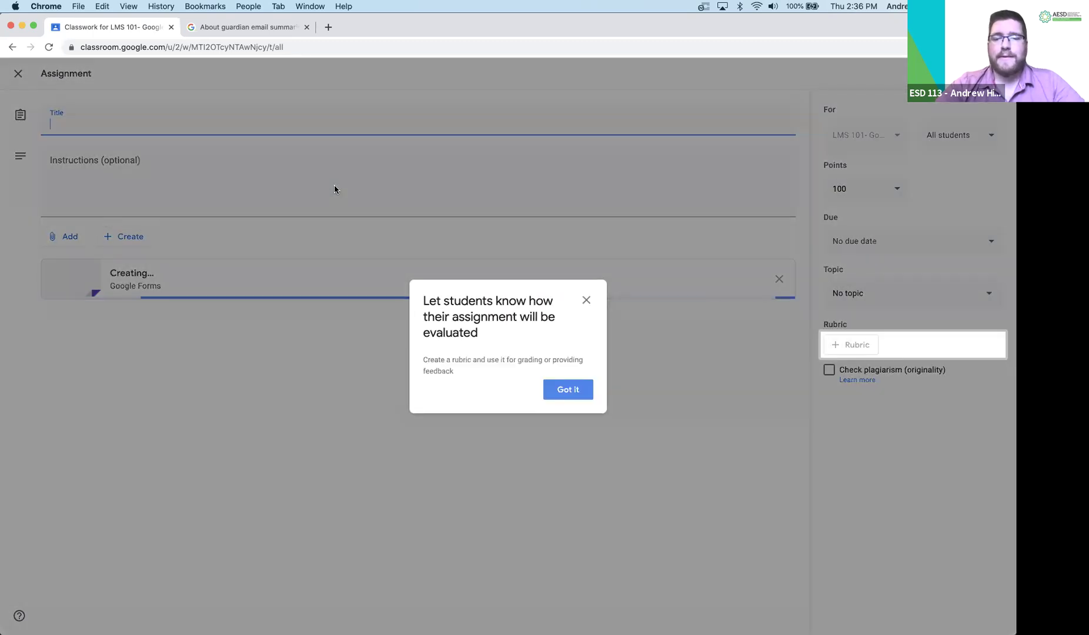
pyautogui.click(562, 398)
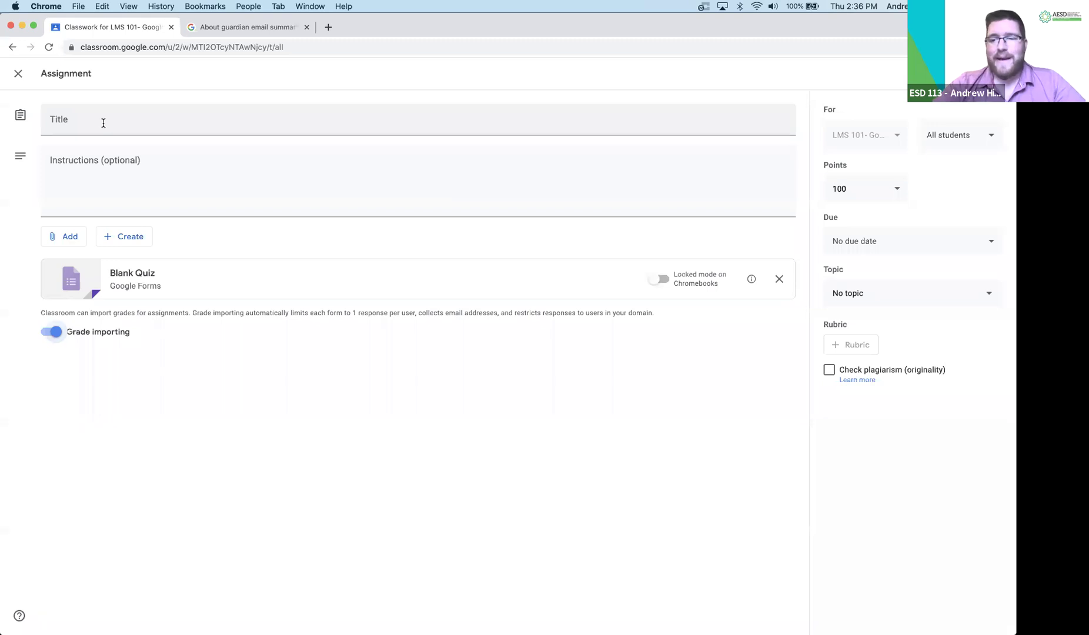
# - Title the quiz assignment "Math Quiz 1"
pyautogui.click(104, 123)
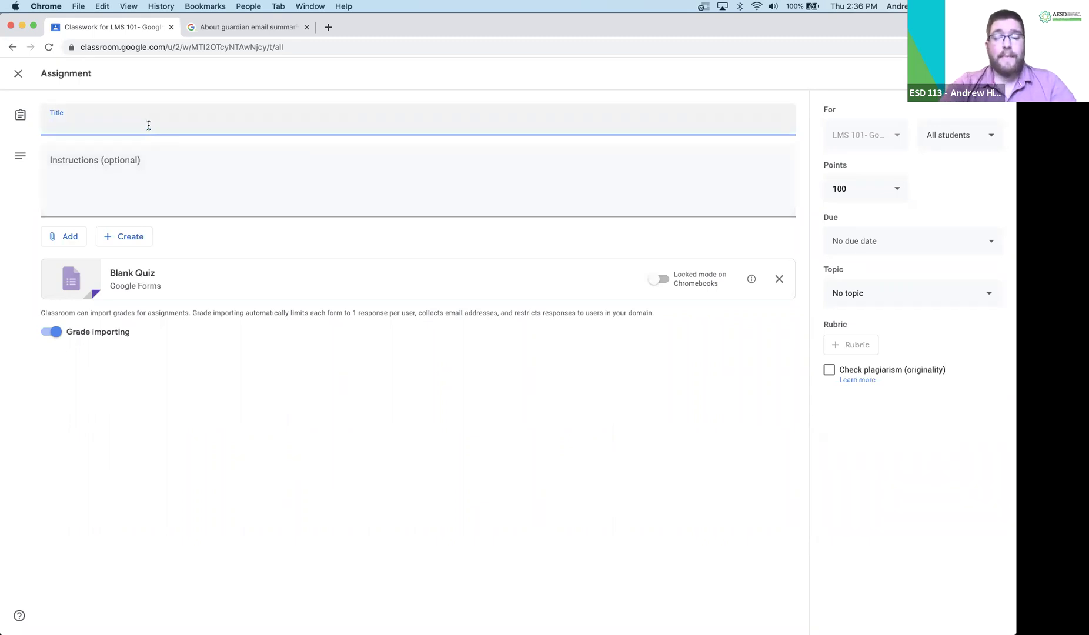
pyautogui.write('Math Qu')
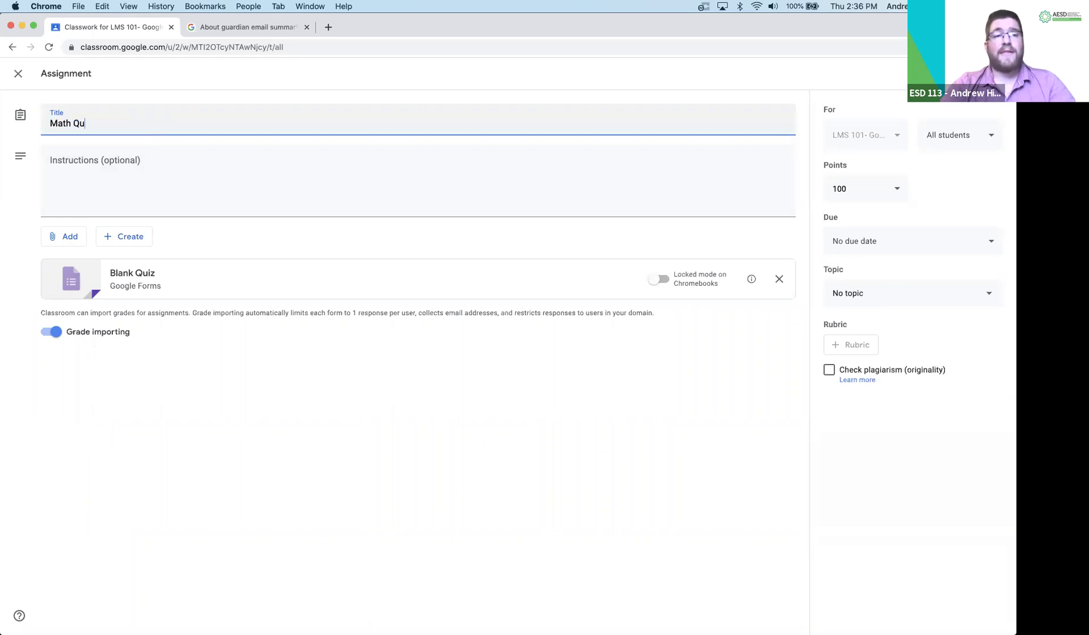
pyautogui.write('iz 1')
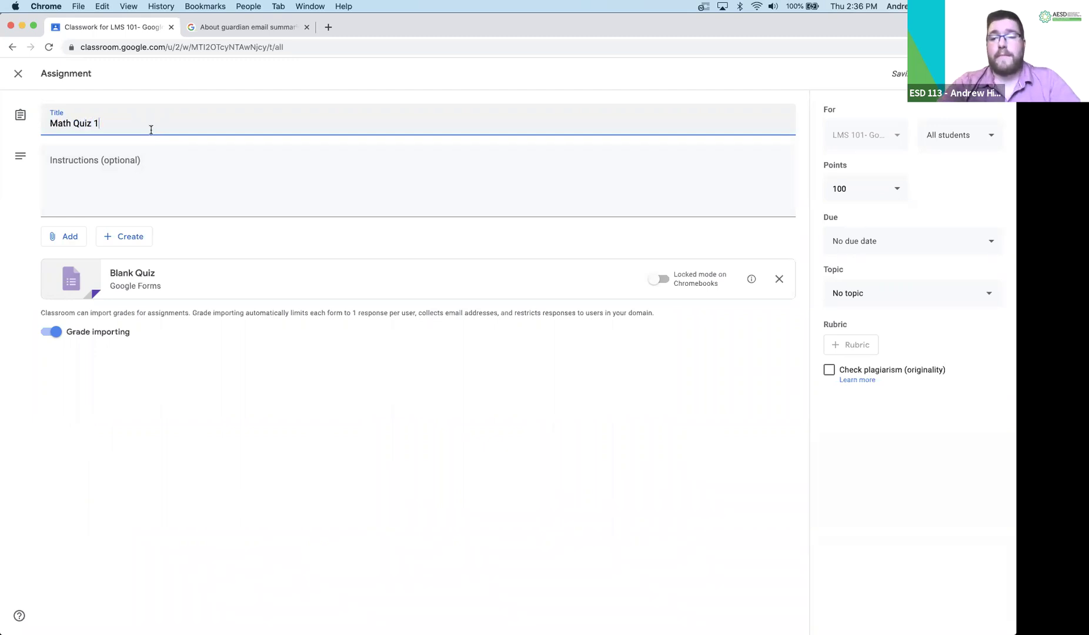
pyautogui.click(137, 177)
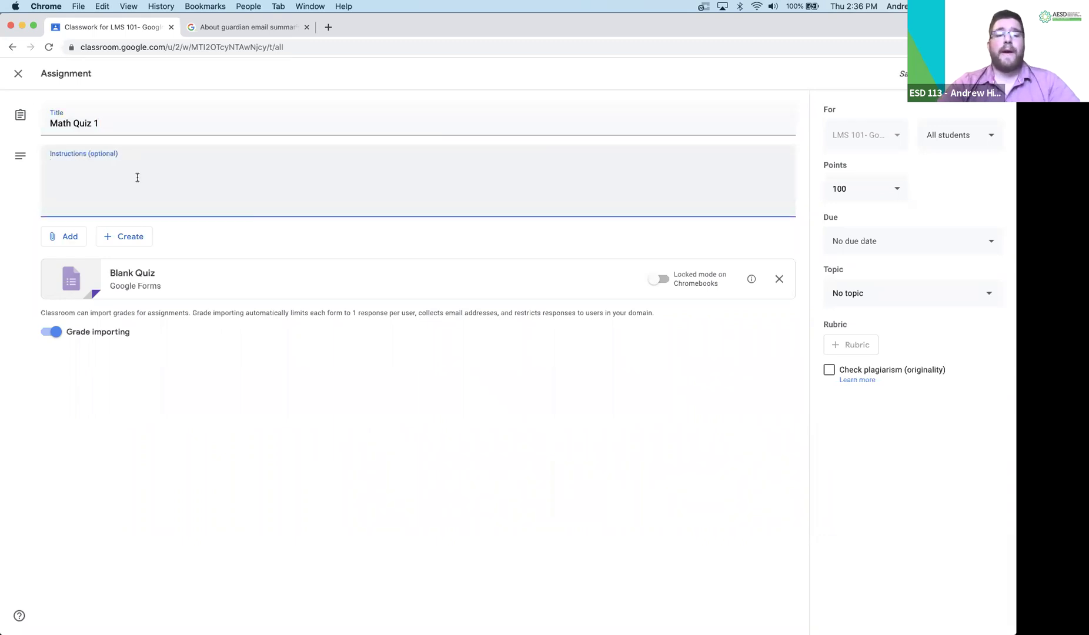
pyautogui.write('Use th')
pyautogui.press('BackSpace')
pyautogui.press('BackSpace')
pyautogui.press('BackSpace')
pyautogui.press('BackSpace')
pyautogui.press('BackSpace')
pyautogui.press('BackSpace')
pyautogui.write('Tell')
pyautogui.press('BackSpace')
pyautogui.press('BackSpace')
pyautogui.press('BackSpace')
pyautogui.press('BackSpace')
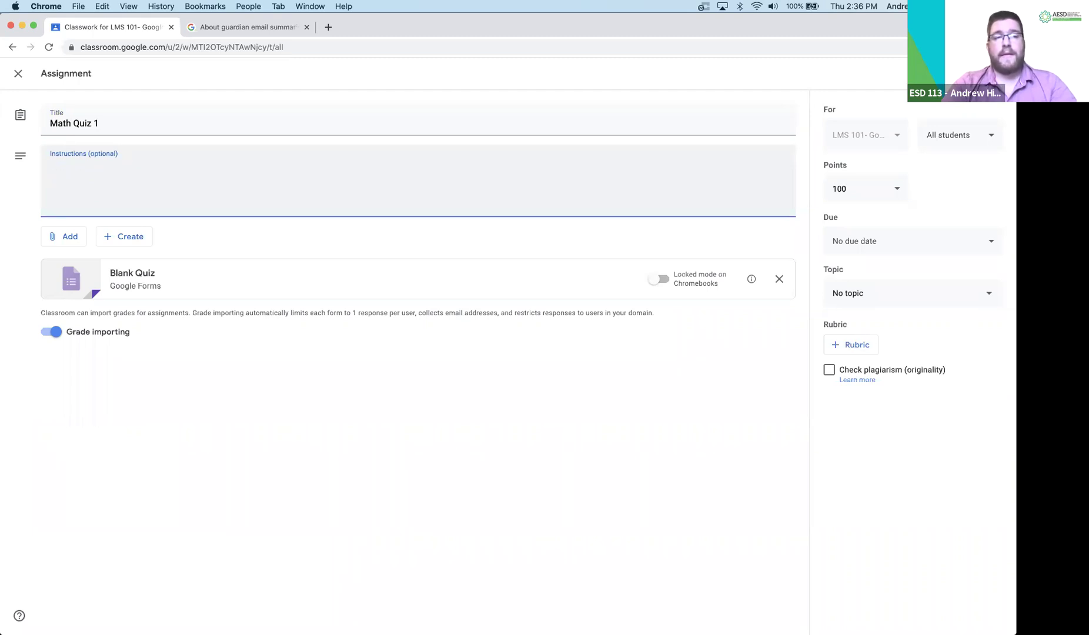
# - Enter "Take the following quiz" as the assignment's instructions
pyautogui.write('Take the ')
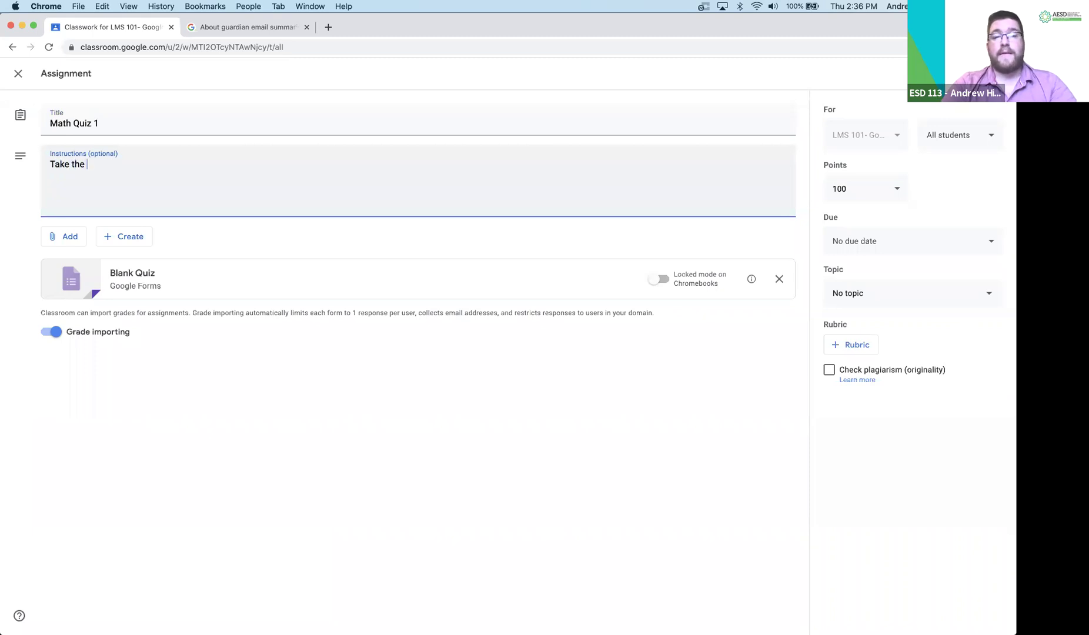
pyautogui.write('followi')
pyautogui.press('BackSpace')
pyautogui.press('BackSpace')
pyautogui.press('BackSpace')
pyautogui.write('o')
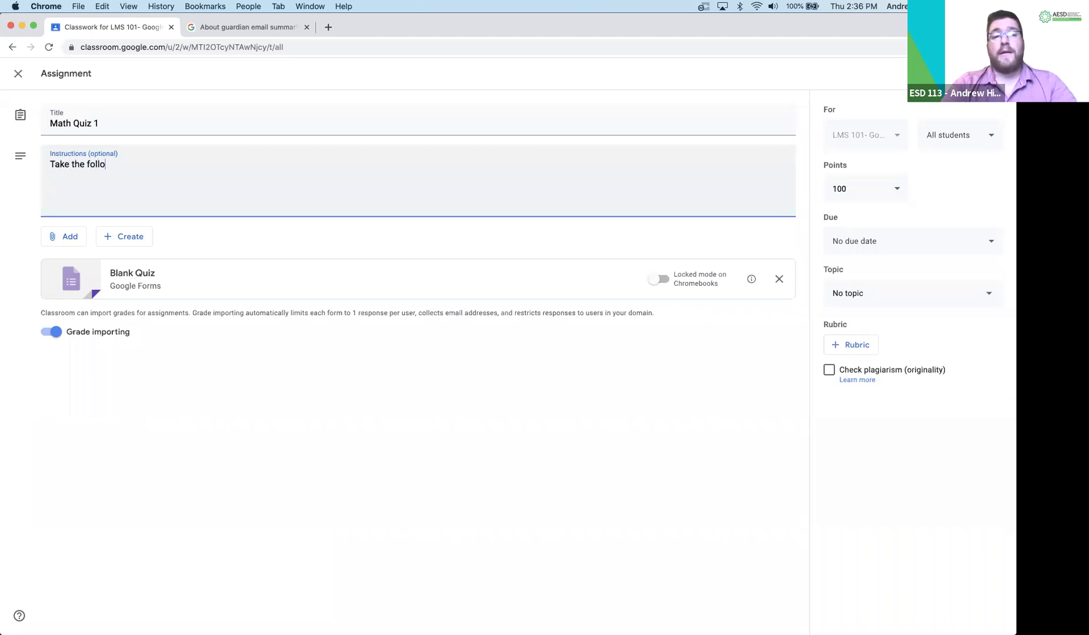
pyautogui.write('wing qui')
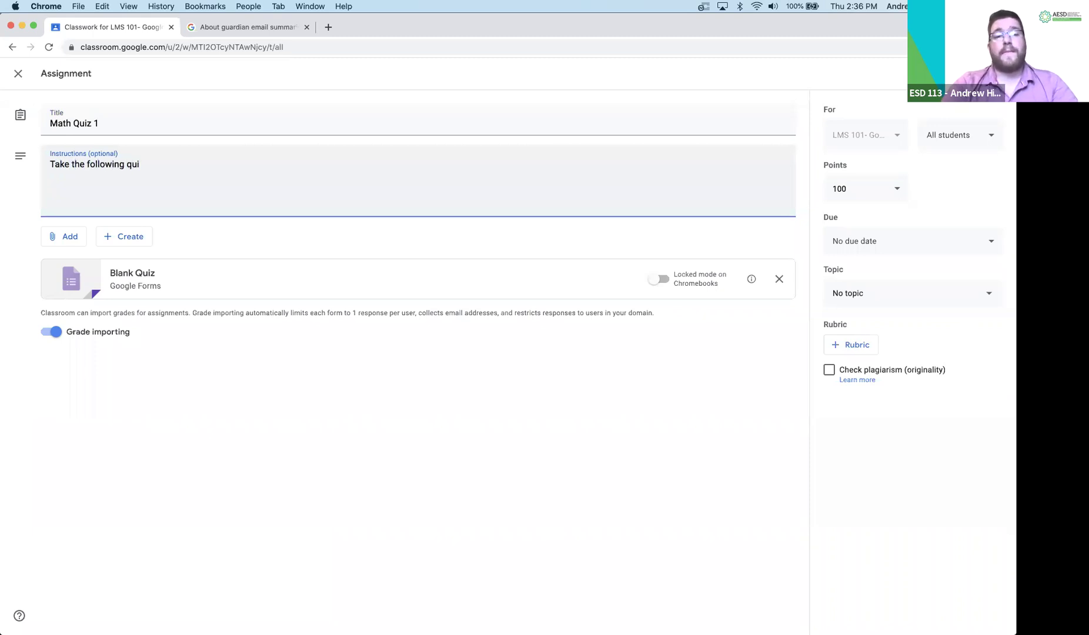
pyautogui.write('z')
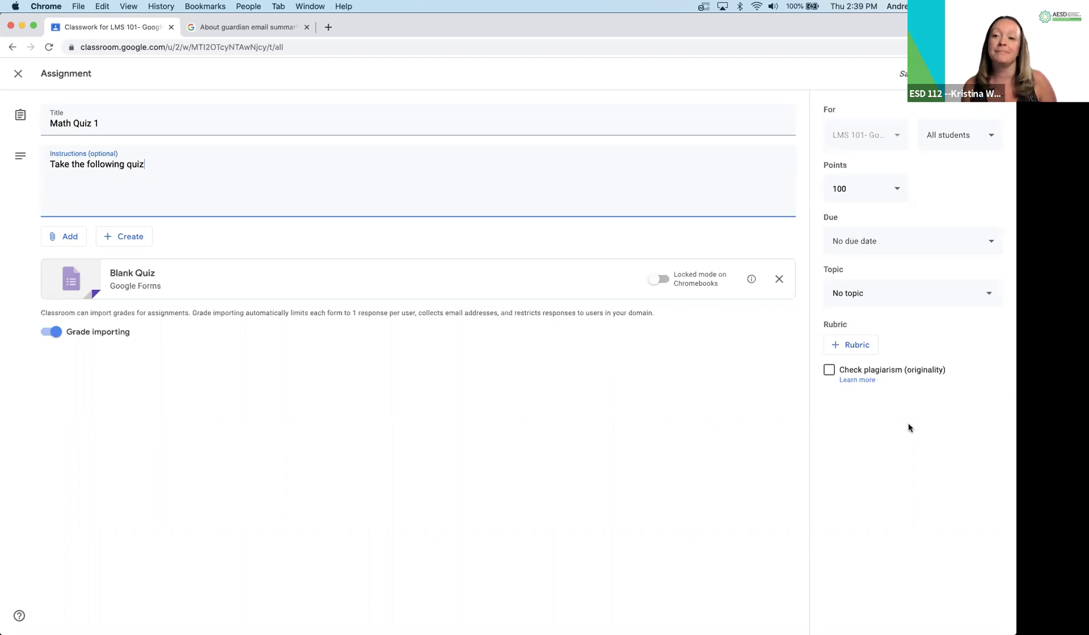
# - Examine the ways to attach material to the assignment, including Google Drive files, computer uploads and YouTube, without attaching anything
pyautogui.click(69, 237)
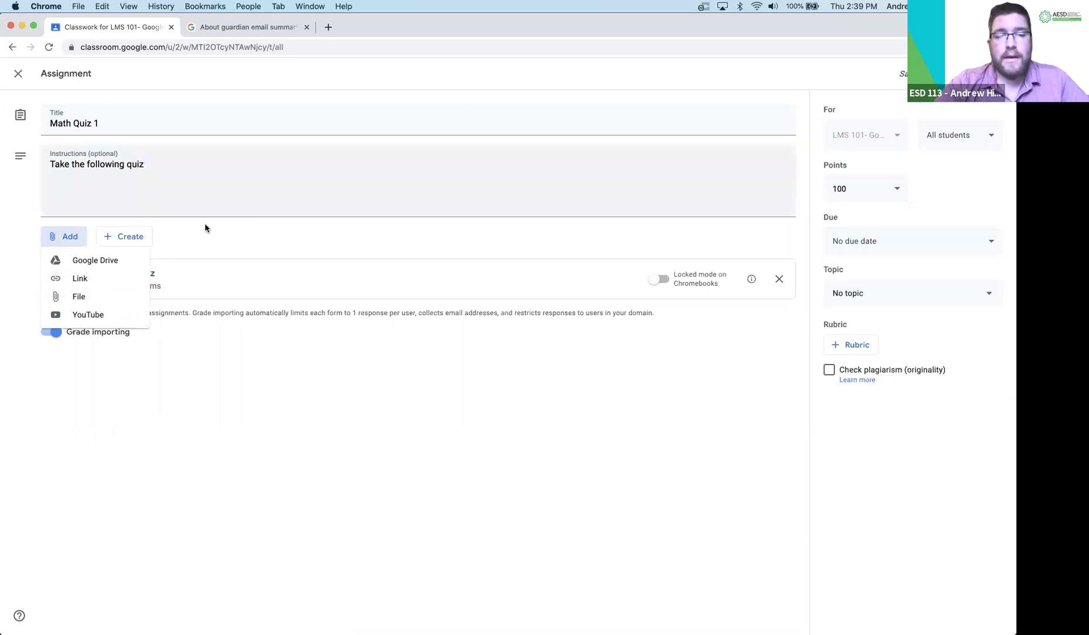
pyautogui.click(80, 303)
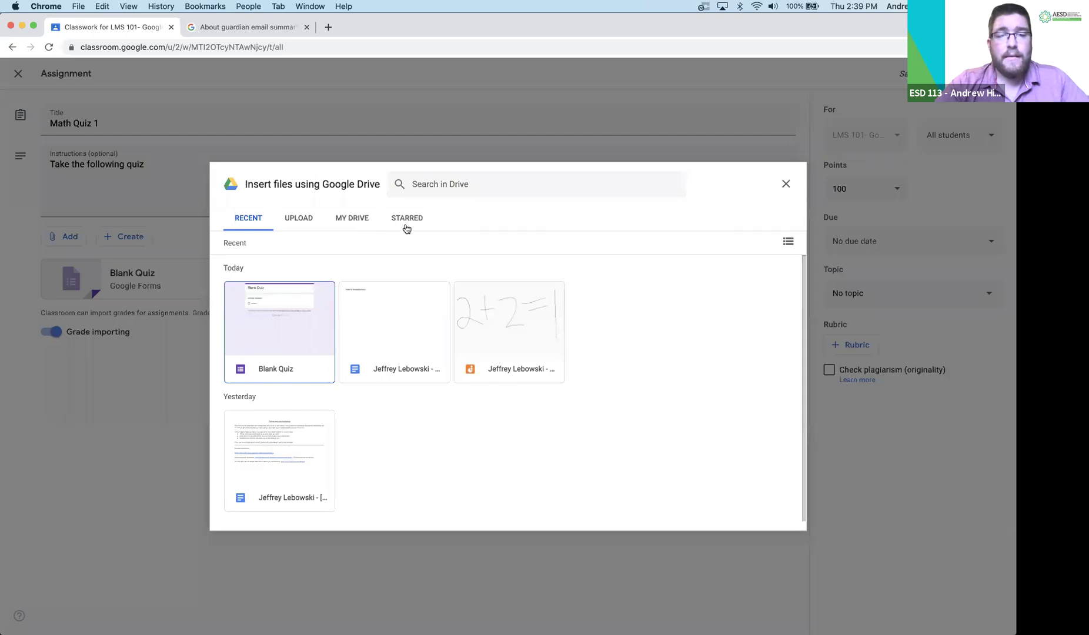
pyautogui.click(353, 219)
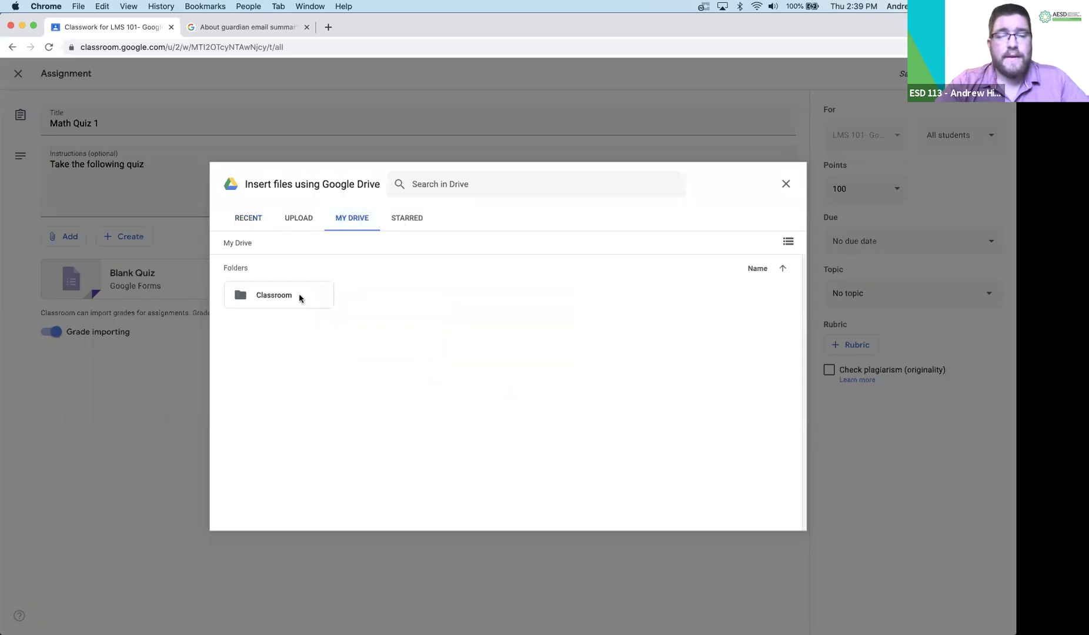
pyautogui.click(302, 218)
pyautogui.click(505, 419)
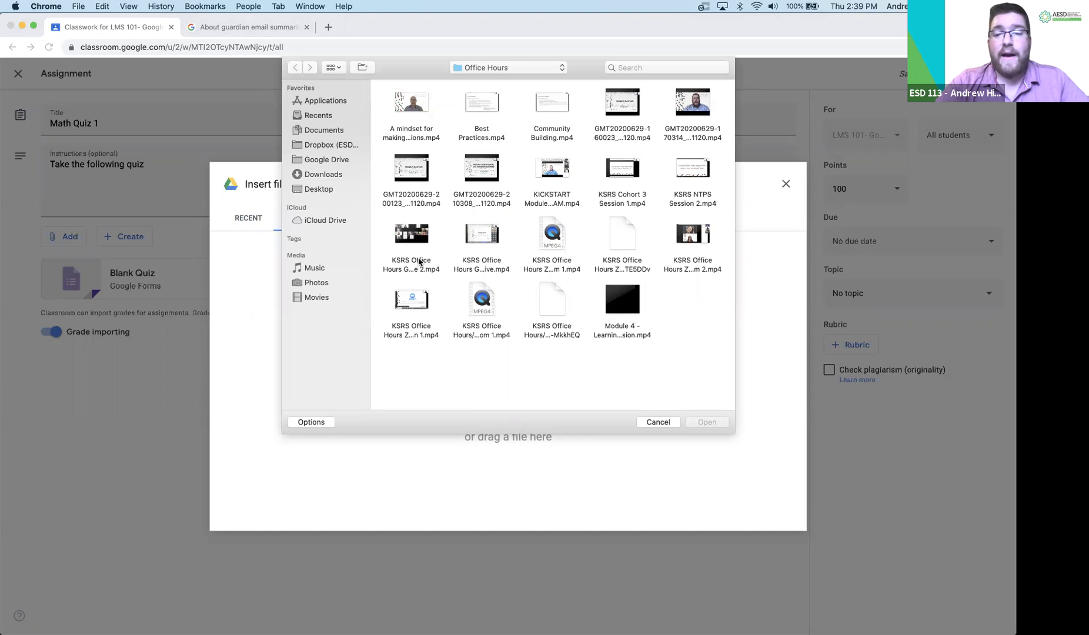
pyautogui.click(659, 421)
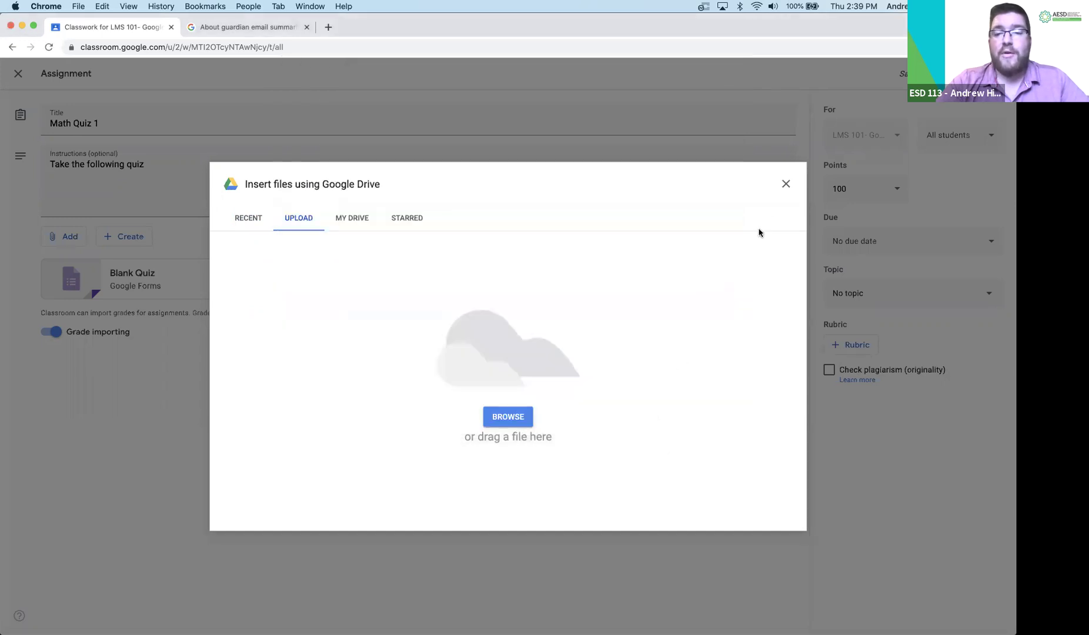
pyautogui.click(786, 184)
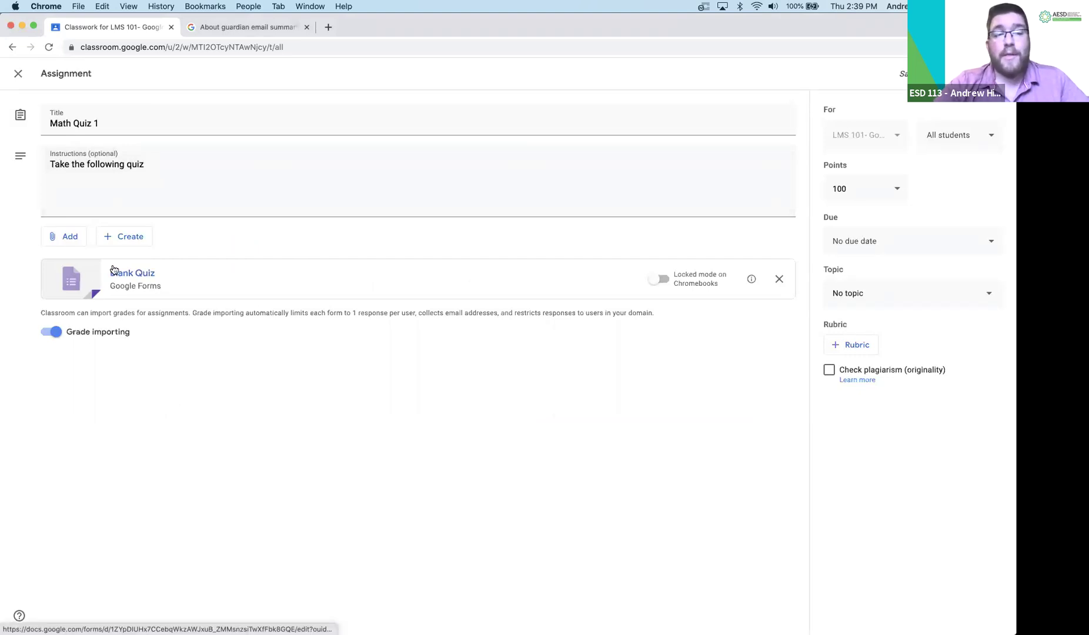
pyautogui.click(122, 241)
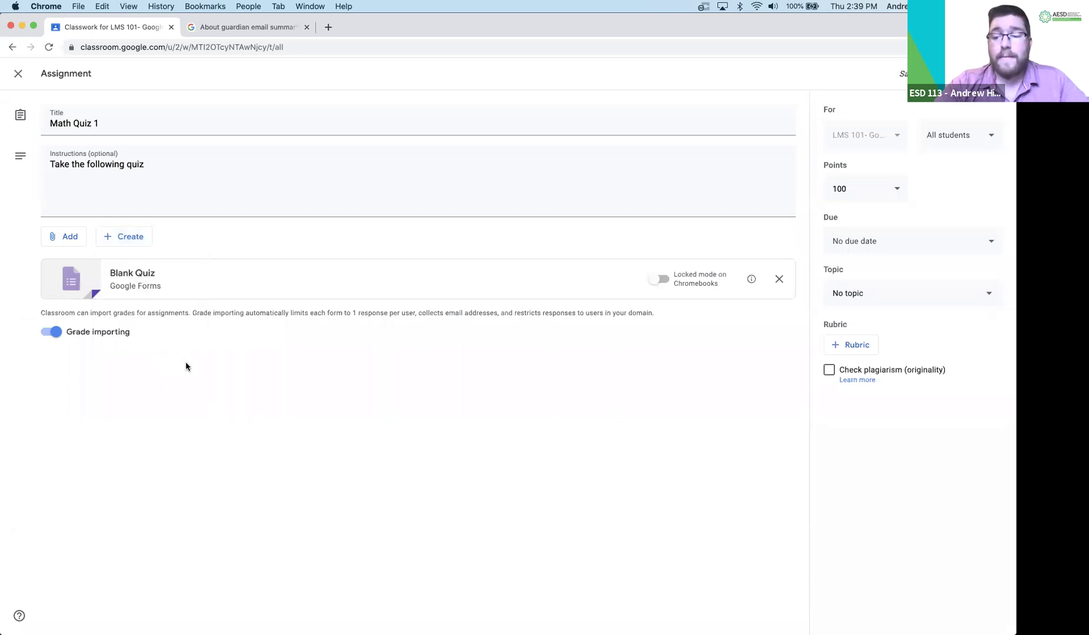
pyautogui.click(69, 236)
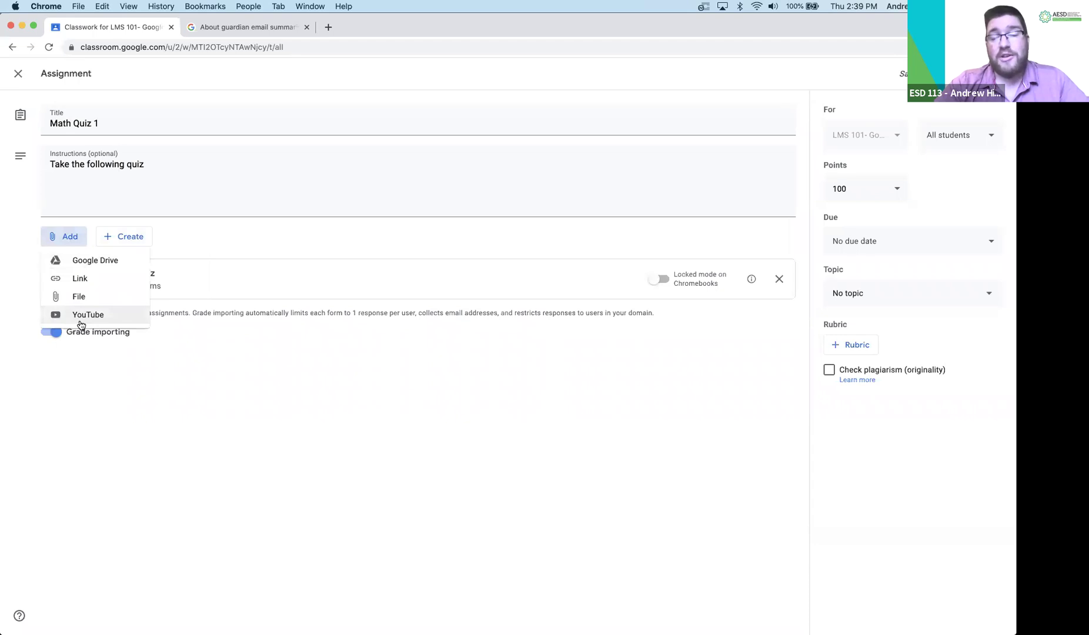
pyautogui.click(125, 369)
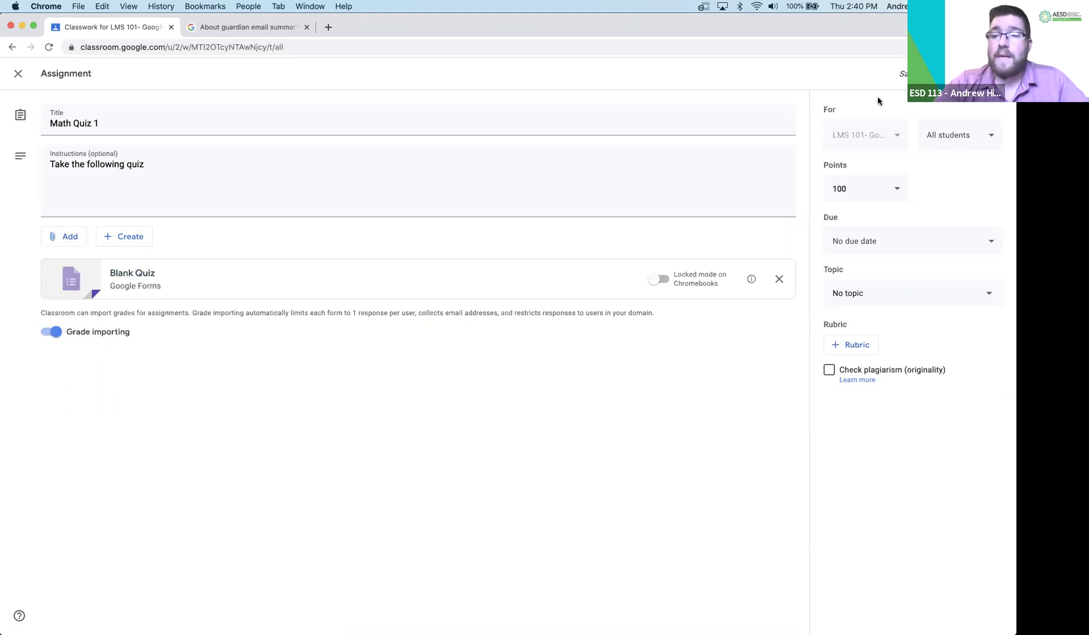
# - Set the assignment due on Aug 24, 2020 at 2:00 PM and assign it to the topic "Week 1: September 1"
pyautogui.click(901, 193)
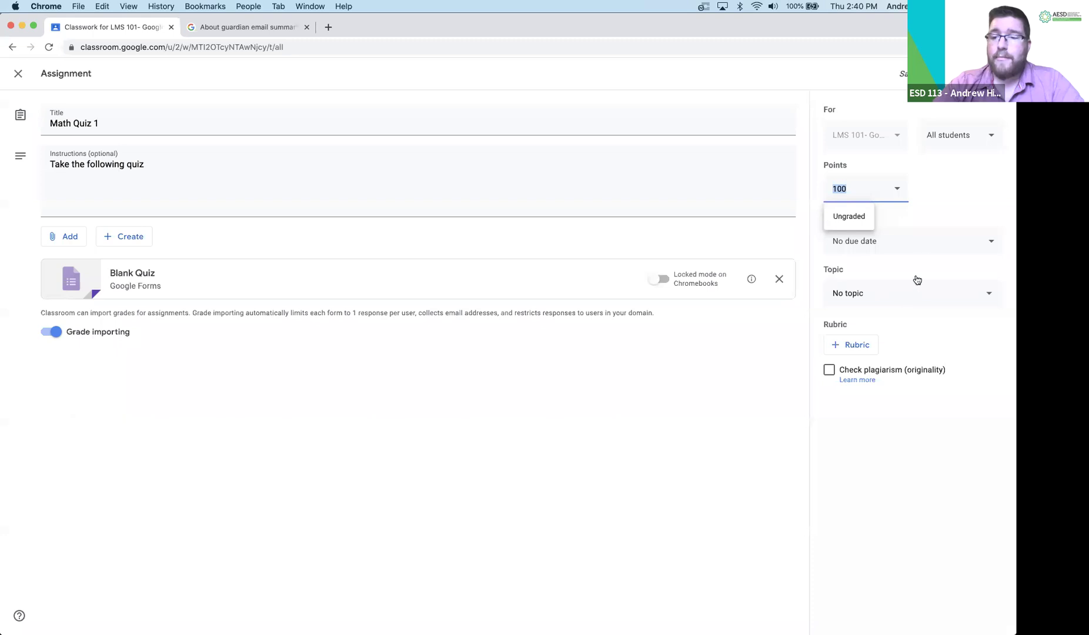
pyautogui.click(926, 244)
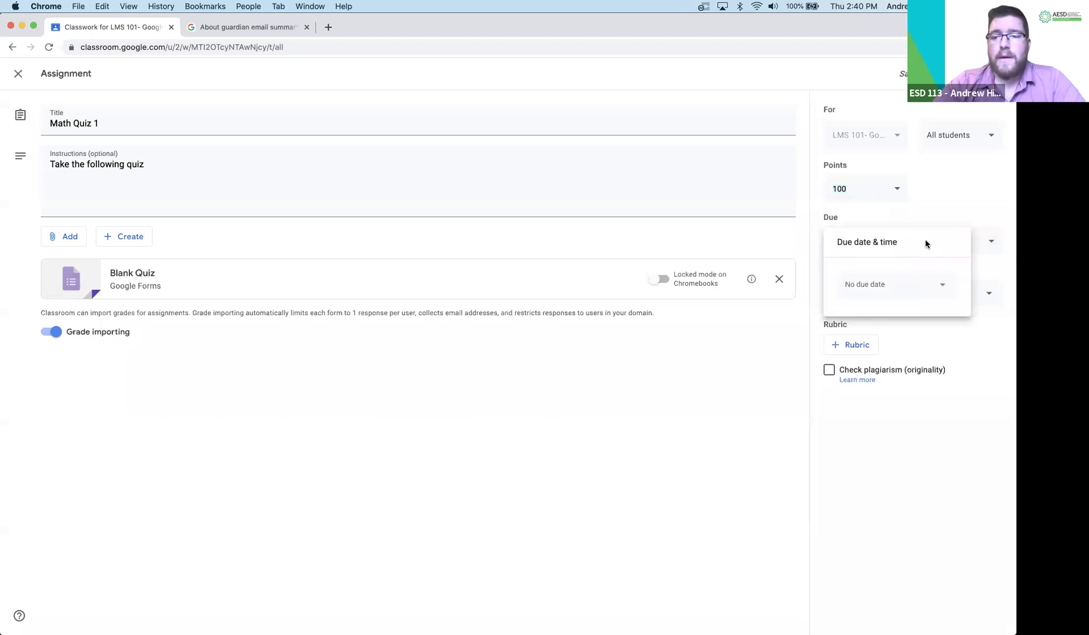
pyautogui.click(900, 289)
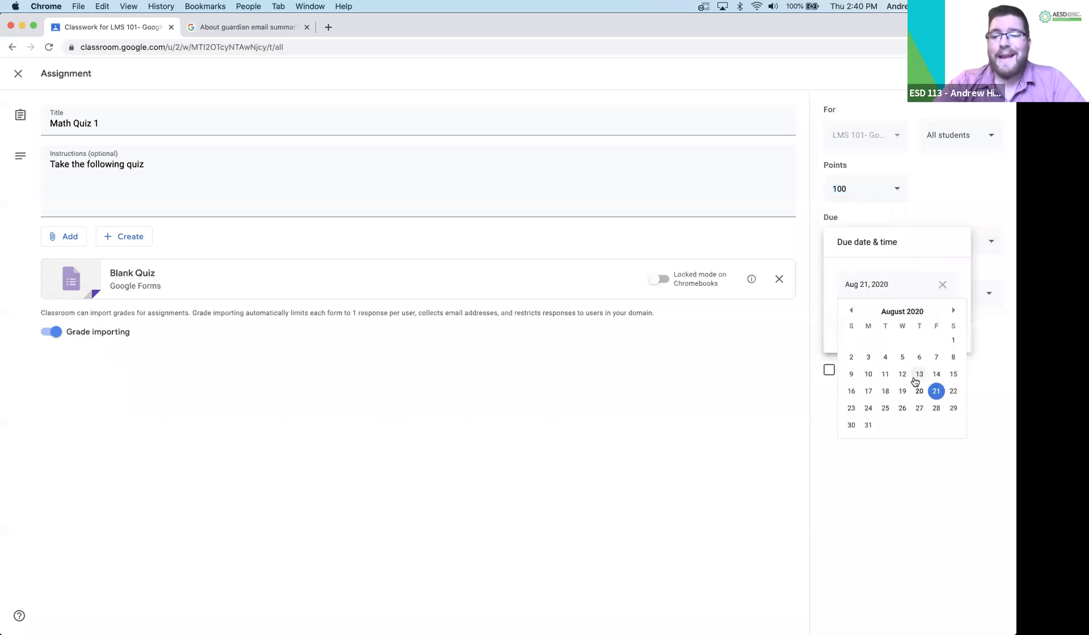
pyautogui.click(868, 408)
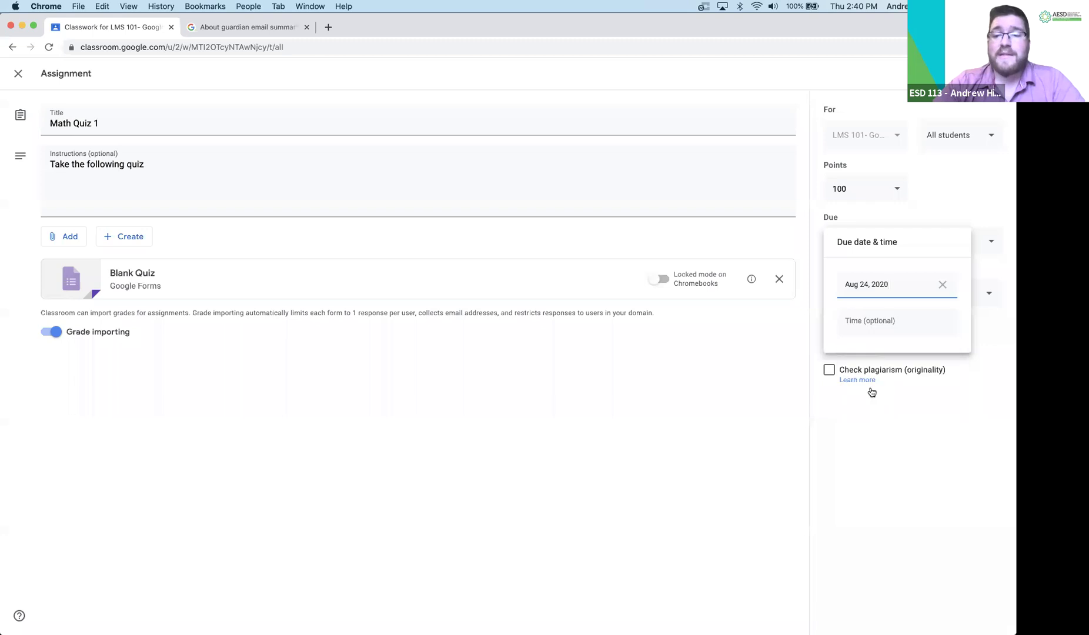
pyautogui.click(906, 326)
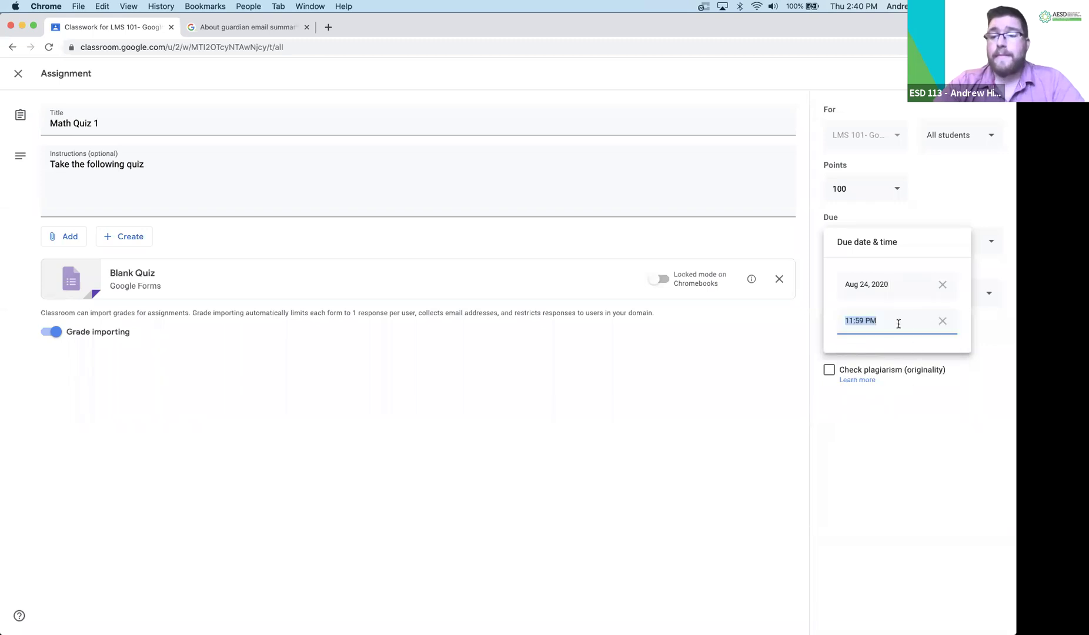
pyautogui.moveTo(897, 322); pyautogui.dragTo(821, 326)
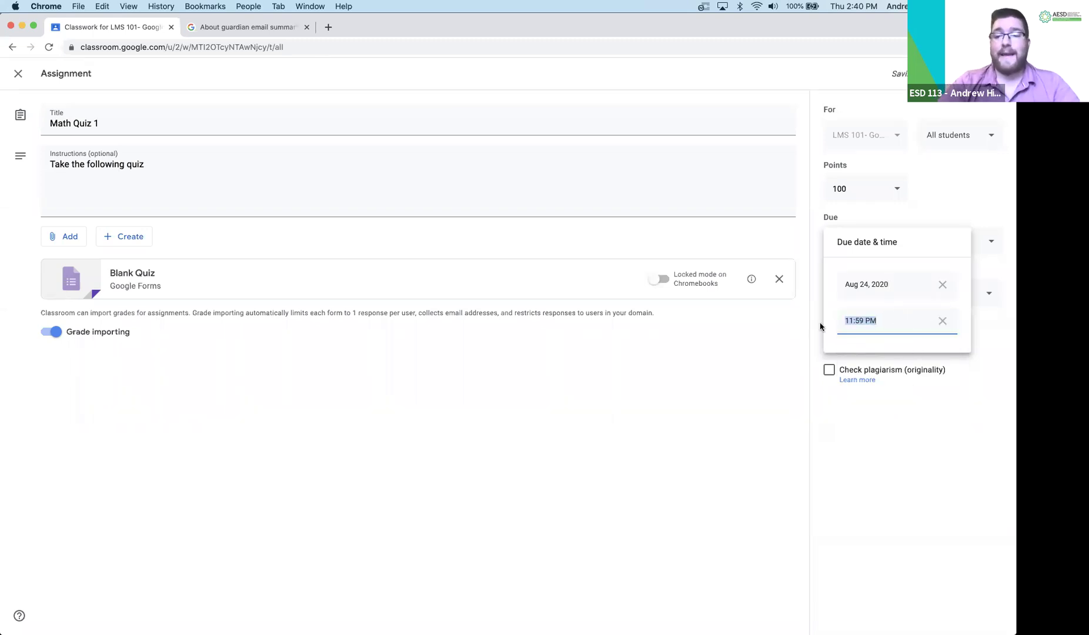
pyautogui.write('2:00pm')
pyautogui.press('Return')
pyautogui.click(882, 400)
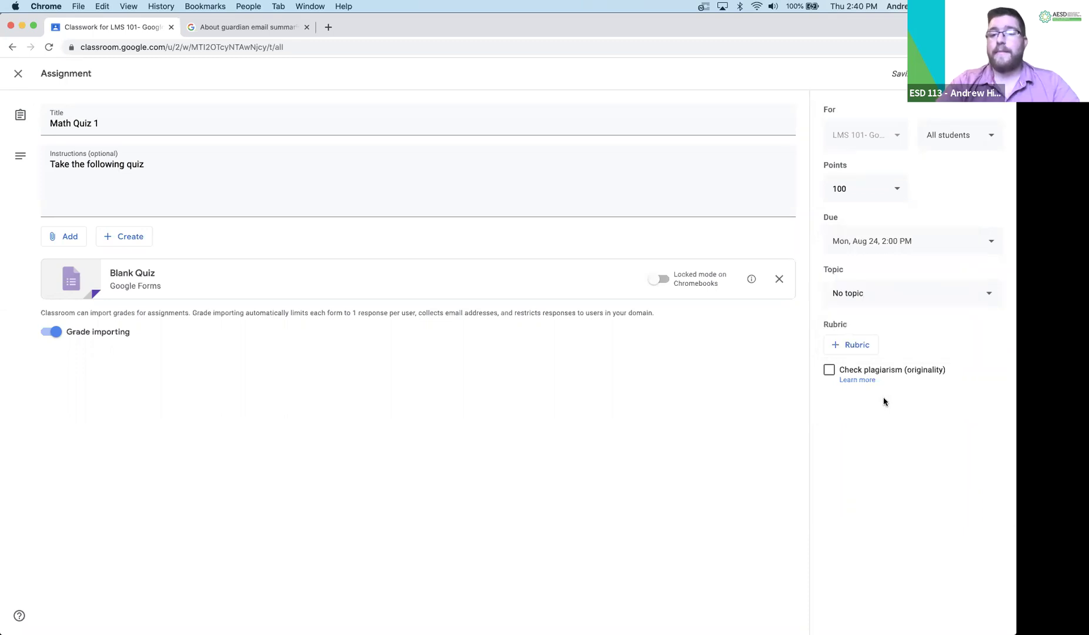
pyautogui.click(904, 300)
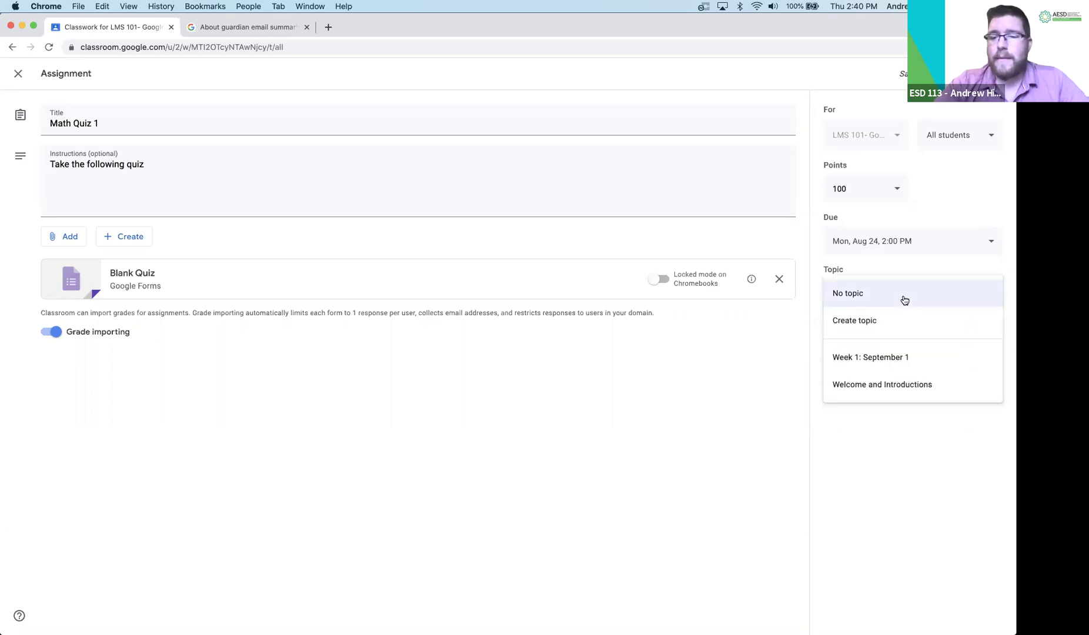
pyautogui.click(898, 359)
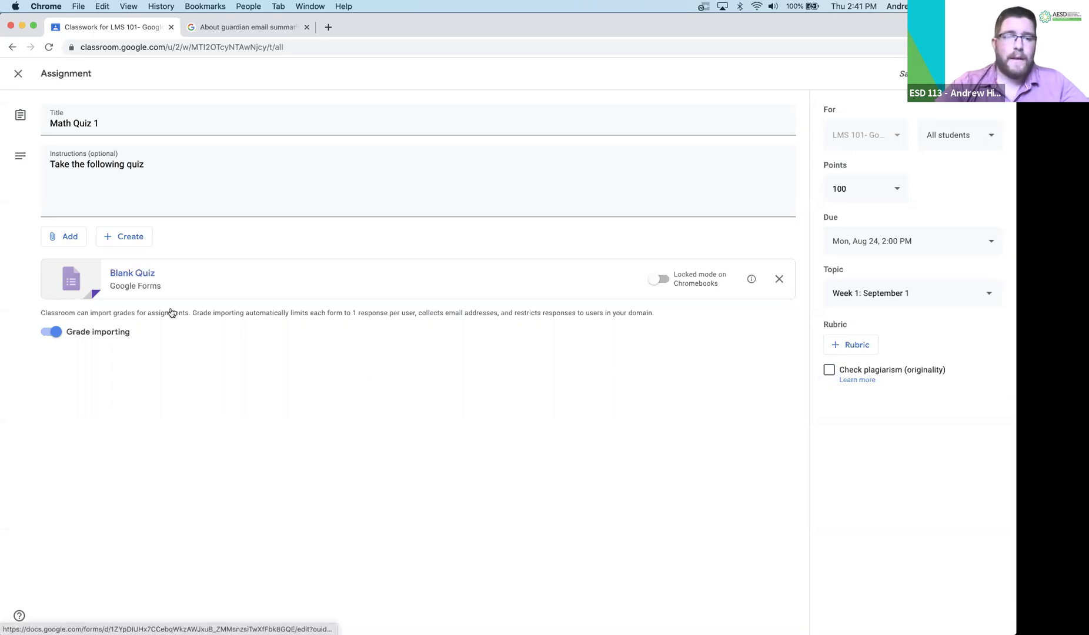
# - Open the attached blank quiz form and title it "Mathematics Week 1 PreAssessment"
pyautogui.click(132, 274)
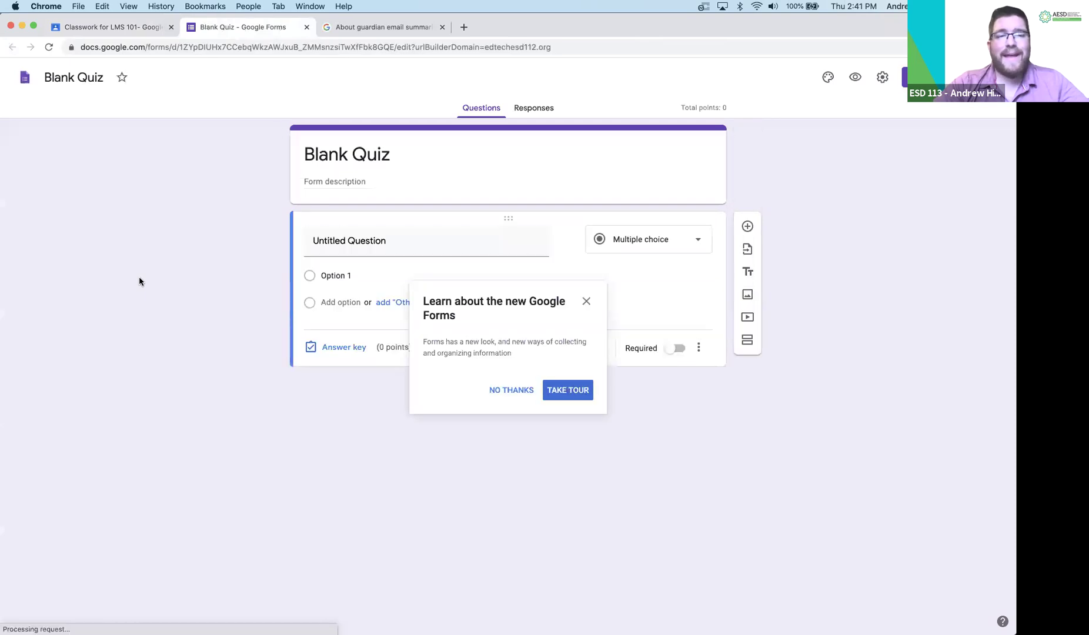
pyautogui.click(586, 301)
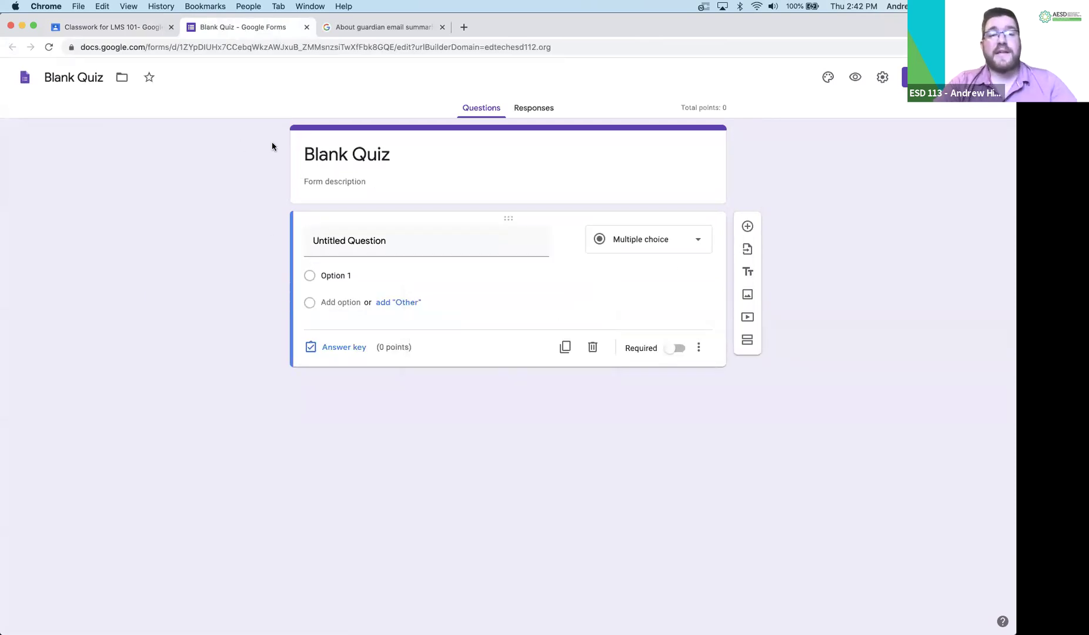
pyautogui.click(372, 151)
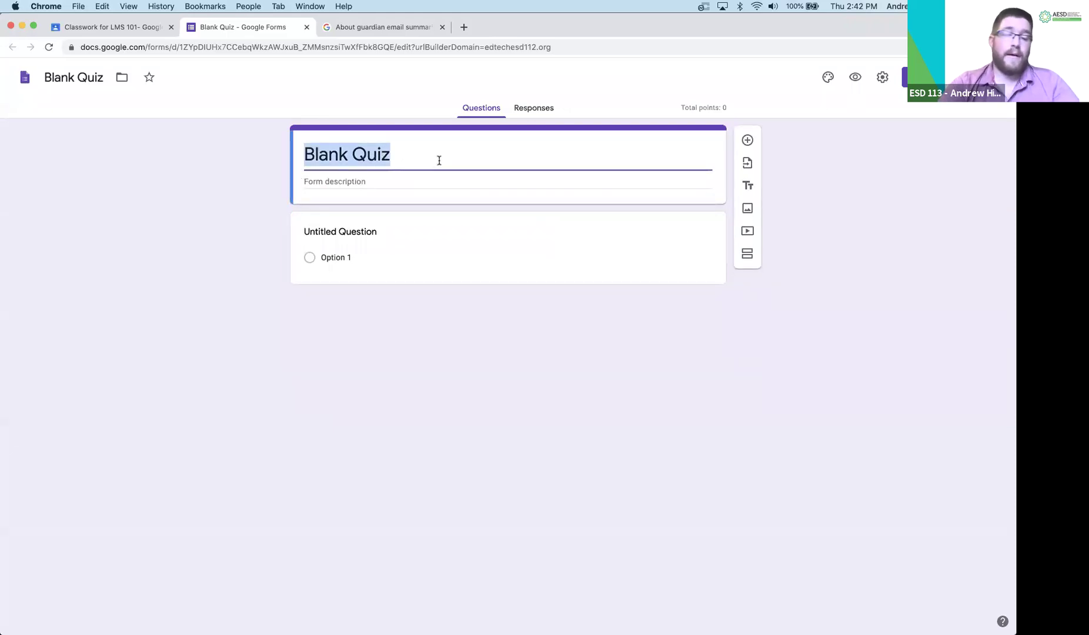
pyautogui.write('Mathe')
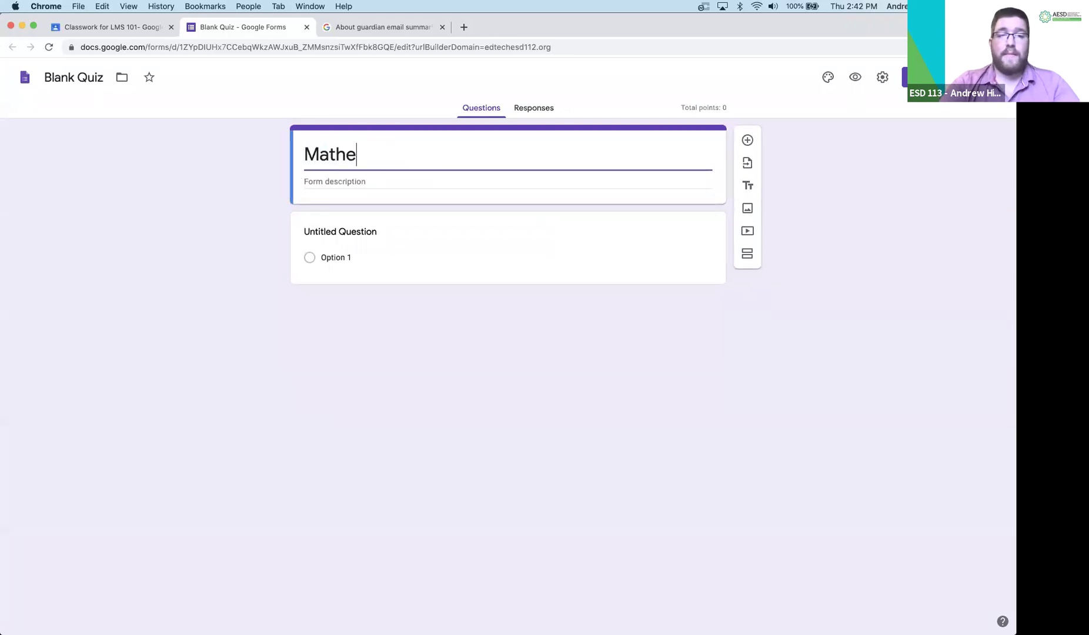
pyautogui.write('matics Week')
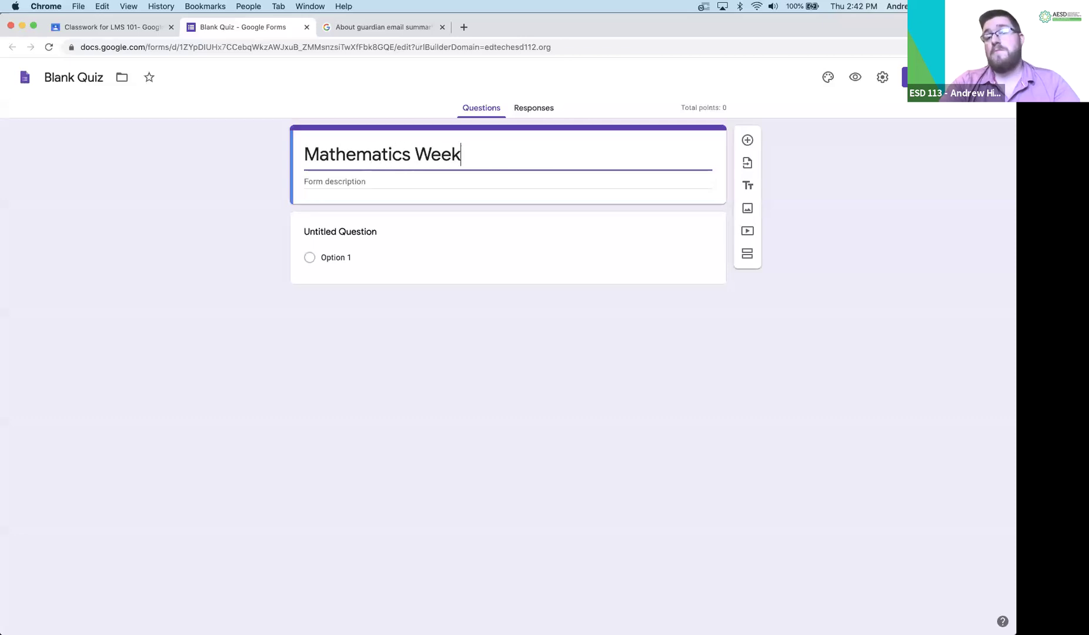
pyautogui.write(' 1 Pre')
pyautogui.press('BackSpace')
pyautogui.write('As')
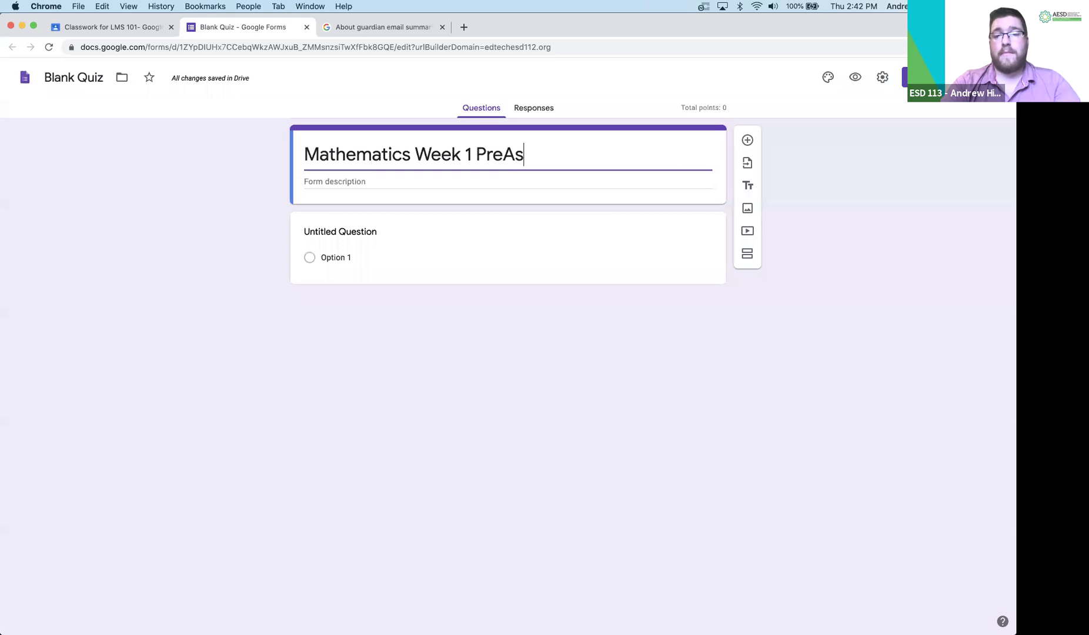
pyautogui.write('sessment')
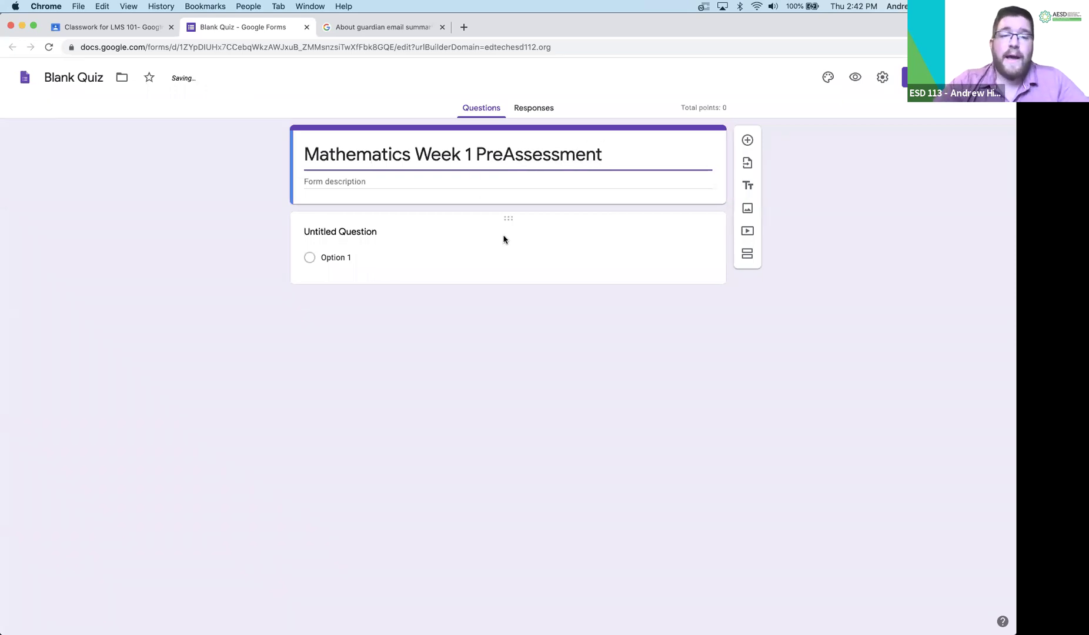
pyautogui.click(443, 178)
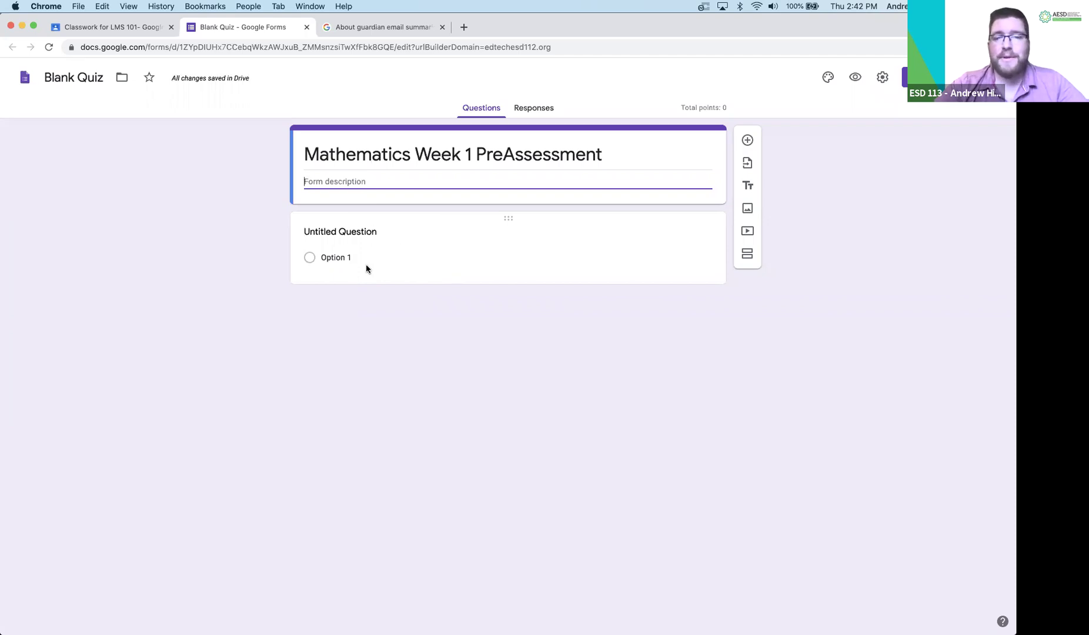
# - Enter "What is an addition statement?" as the first question and keep its type as multiple choice
pyautogui.click(351, 231)
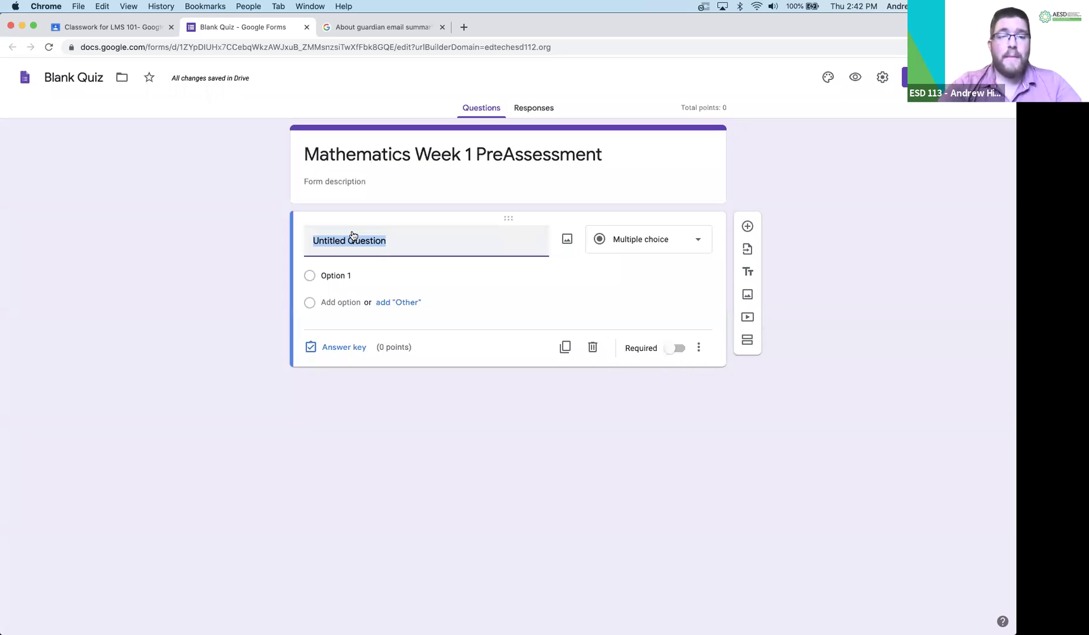
pyautogui.write('What is an addition statement')
pyautogui.press('BackSpace')
pyautogui.press('BackSpace')
pyautogui.press('BackSpace')
pyautogui.press('BackSpace')
pyautogui.write('ment?')
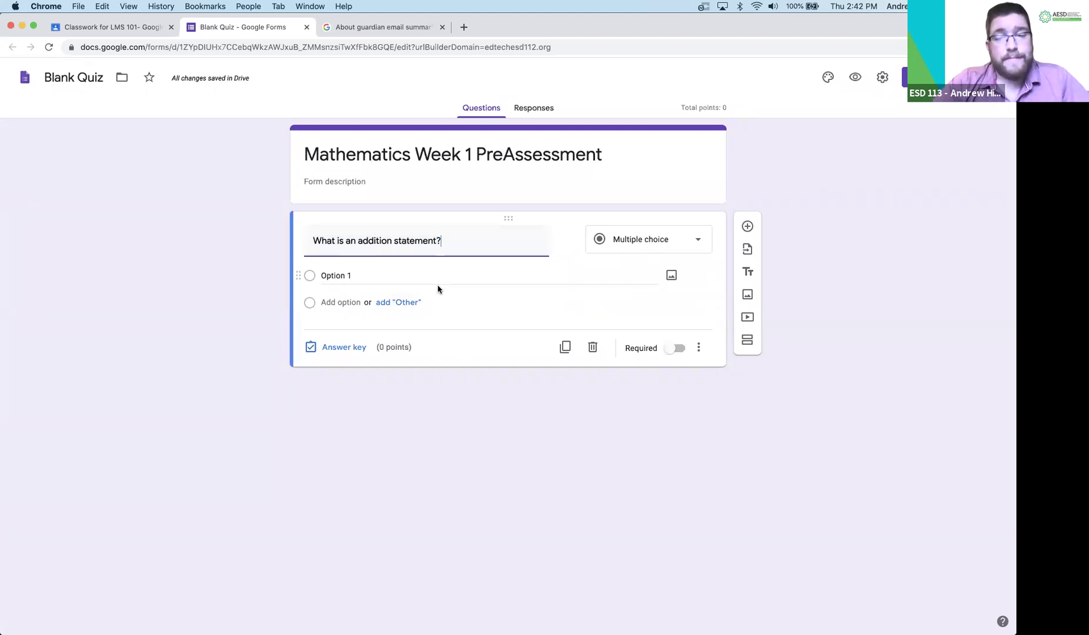
pyautogui.click(691, 240)
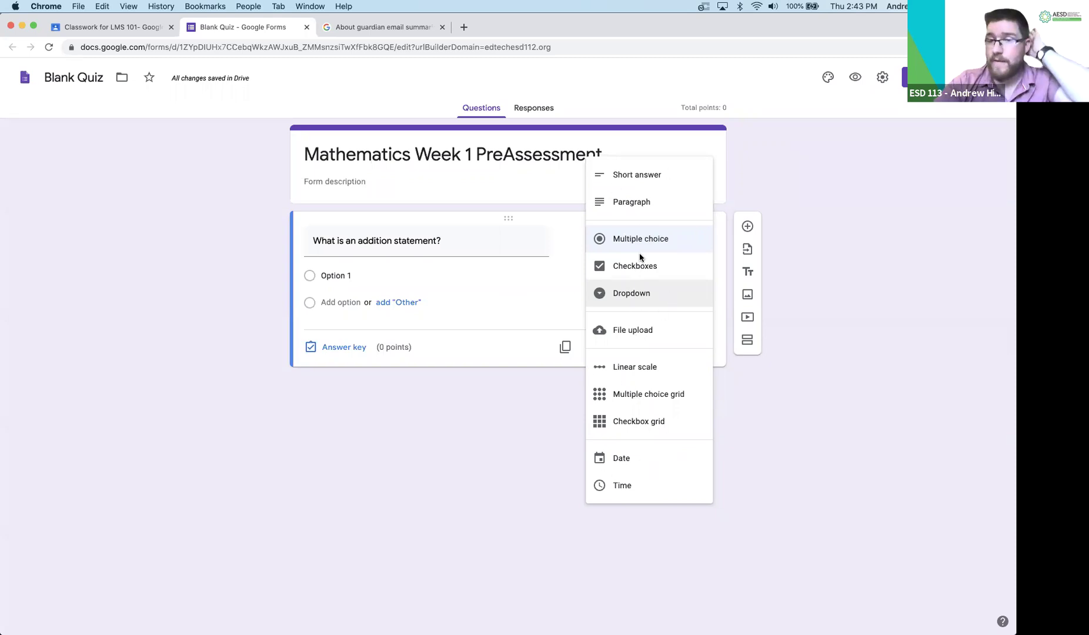
pyautogui.click(484, 248)
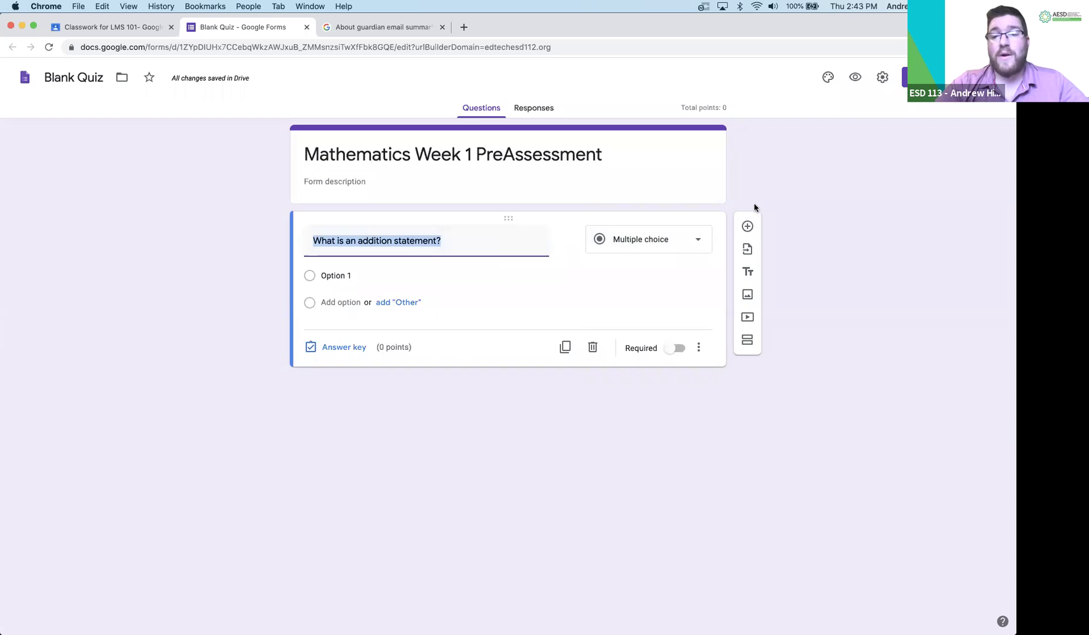
# - Add a trial short-answer question "What is you name?" to the quiz and delete it again
pyautogui.click(748, 227)
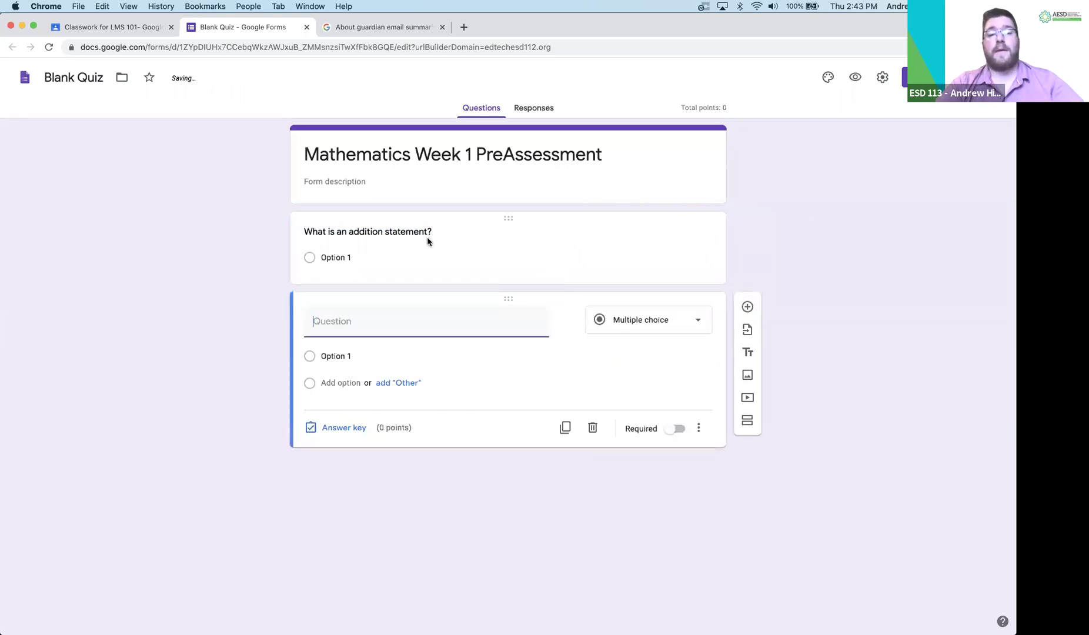
pyautogui.write('What is you name?')
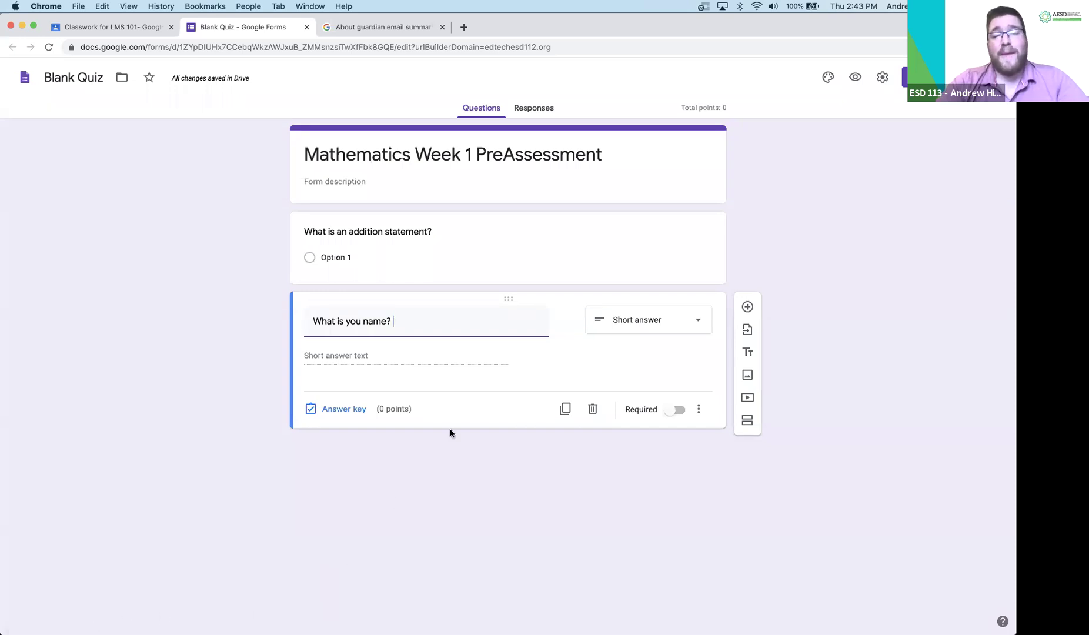
pyautogui.click(699, 409)
pyautogui.click(649, 494)
pyautogui.click(593, 409)
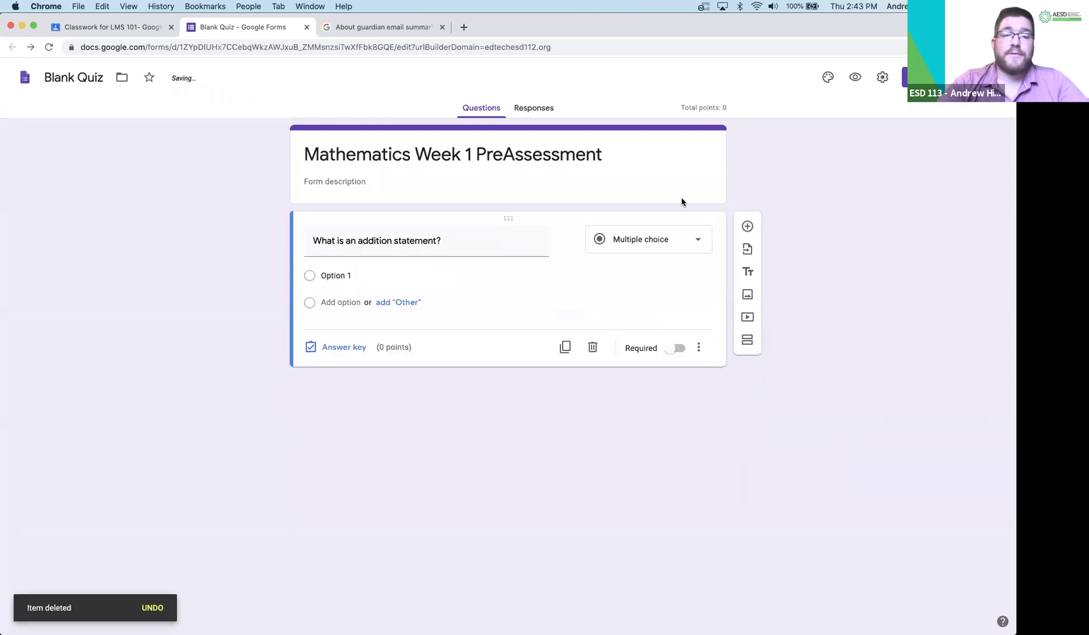
# - Give the addition question the answer options "Where values are combined to make a sum", "Two plus two" and "Three times three"
pyautogui.click(341, 275)
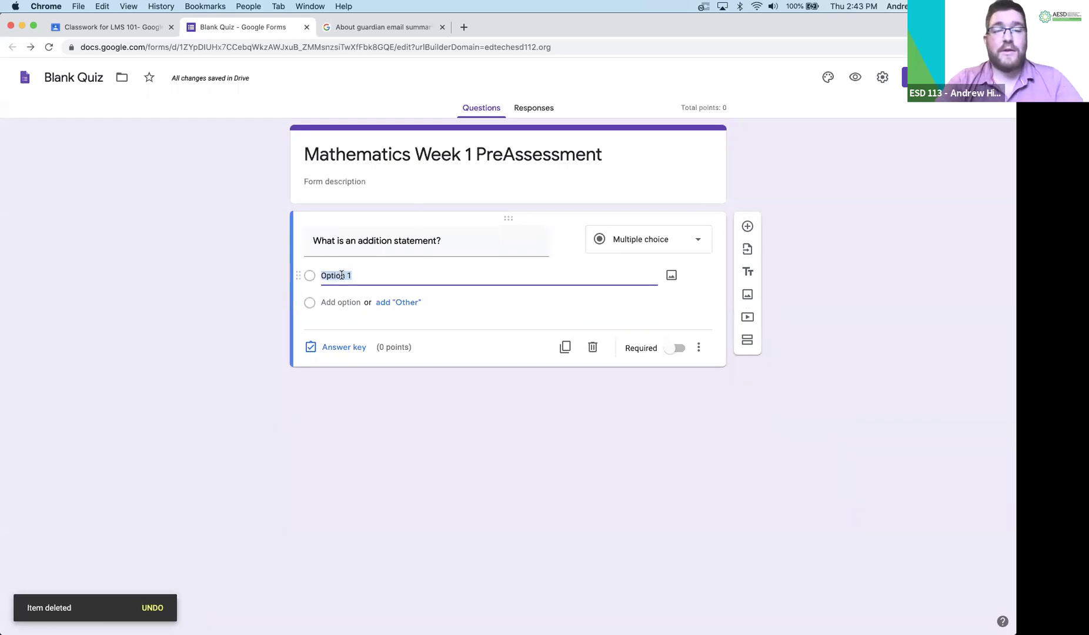
pyautogui.write('Where values are combined to make a sum')
pyautogui.click(327, 300)
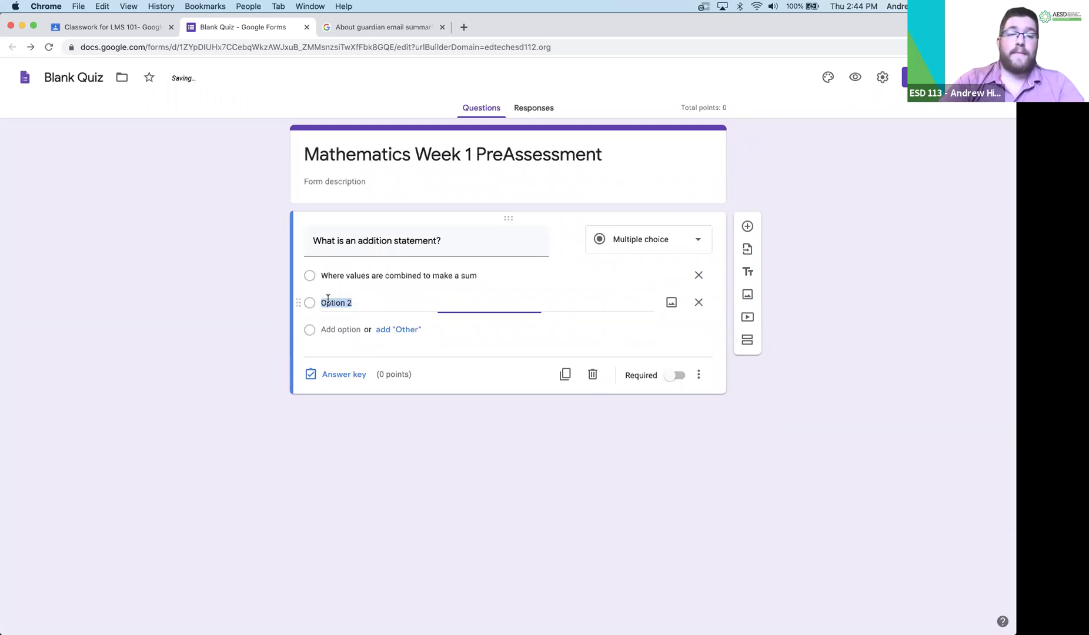
pyautogui.write('Two plus two')
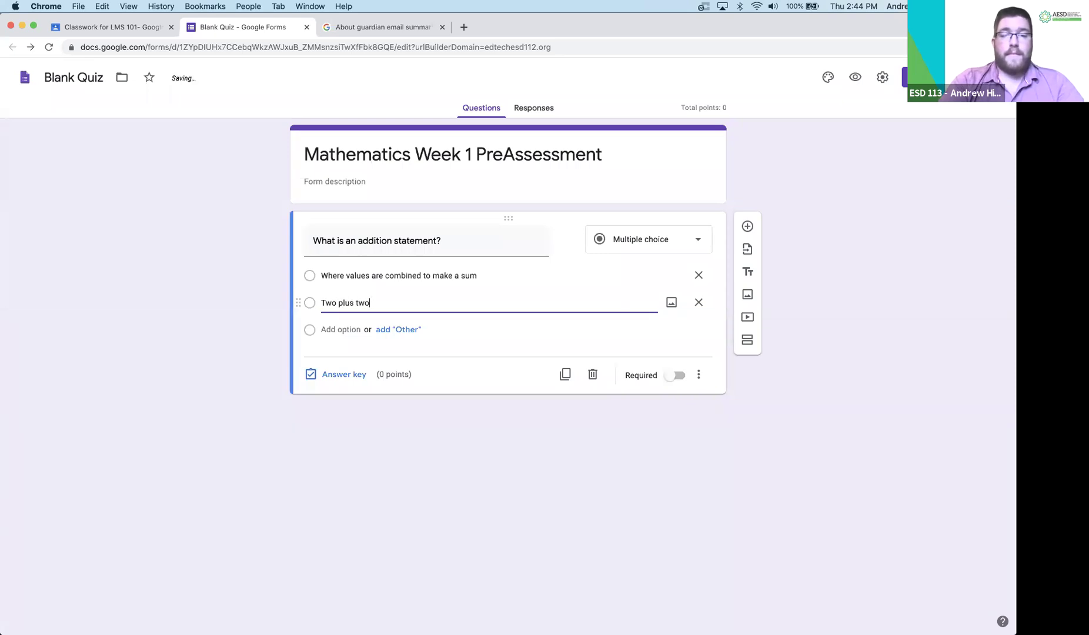
pyautogui.click(326, 329)
pyautogui.write('Three t')
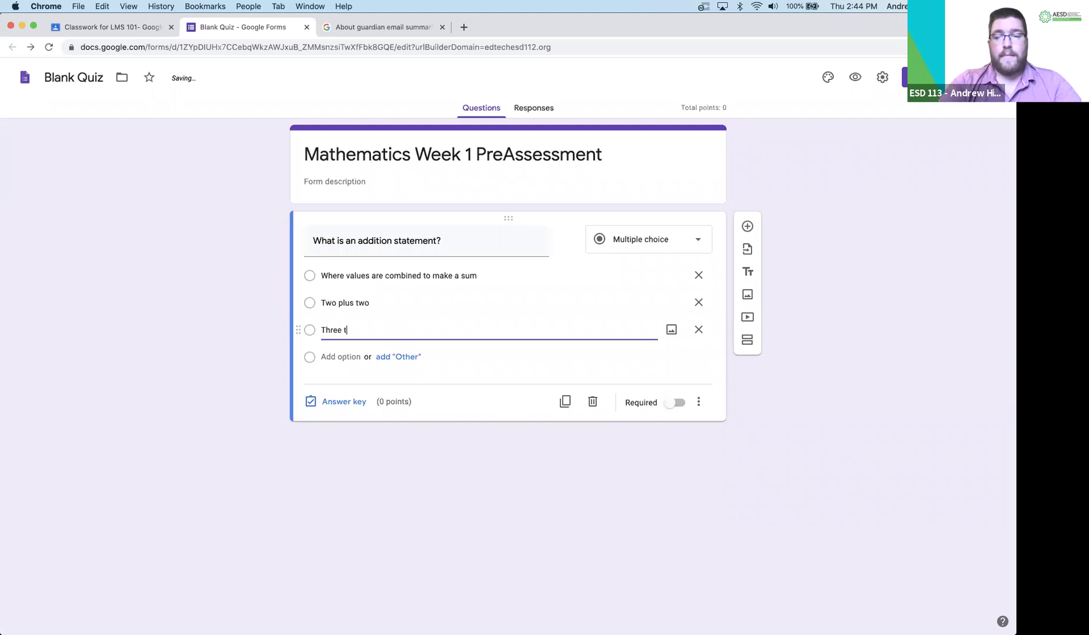
pyautogui.write('imes three')
pyautogui.click(419, 432)
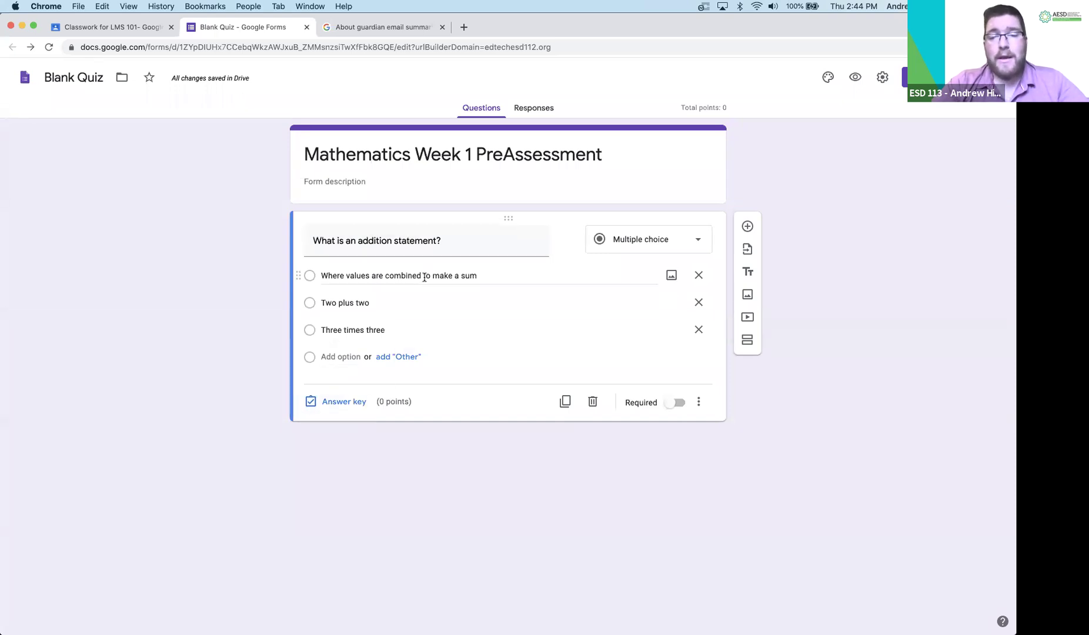
# - In the question's answer key, set 4 points and mark "Where values are combined to make a sum" as correct
pyautogui.click(345, 405)
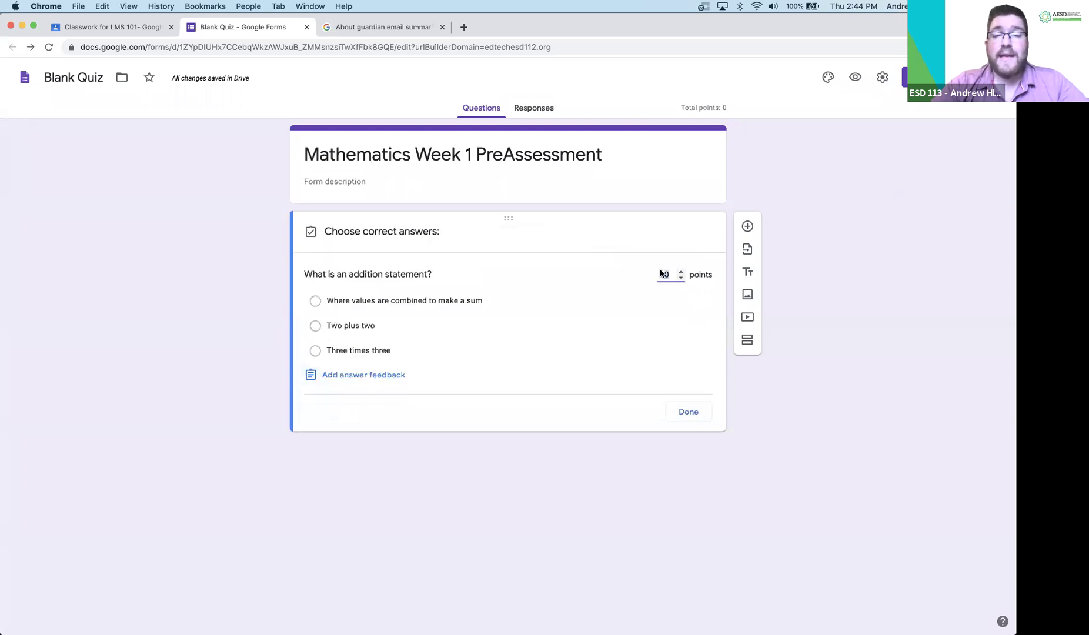
pyautogui.doubleClick(682, 273)
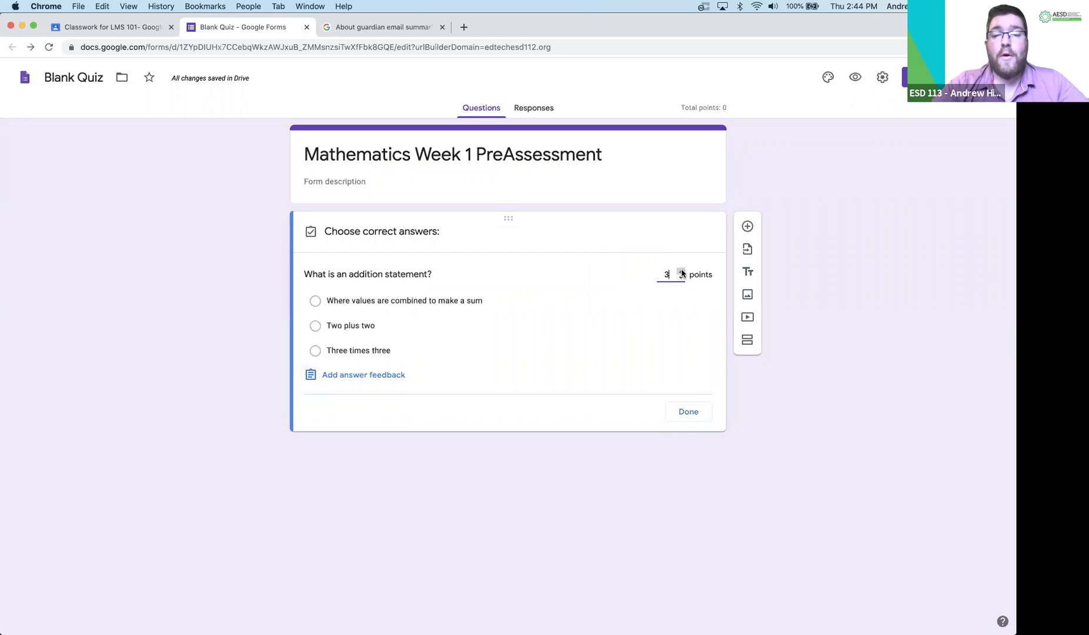
pyautogui.click(315, 301)
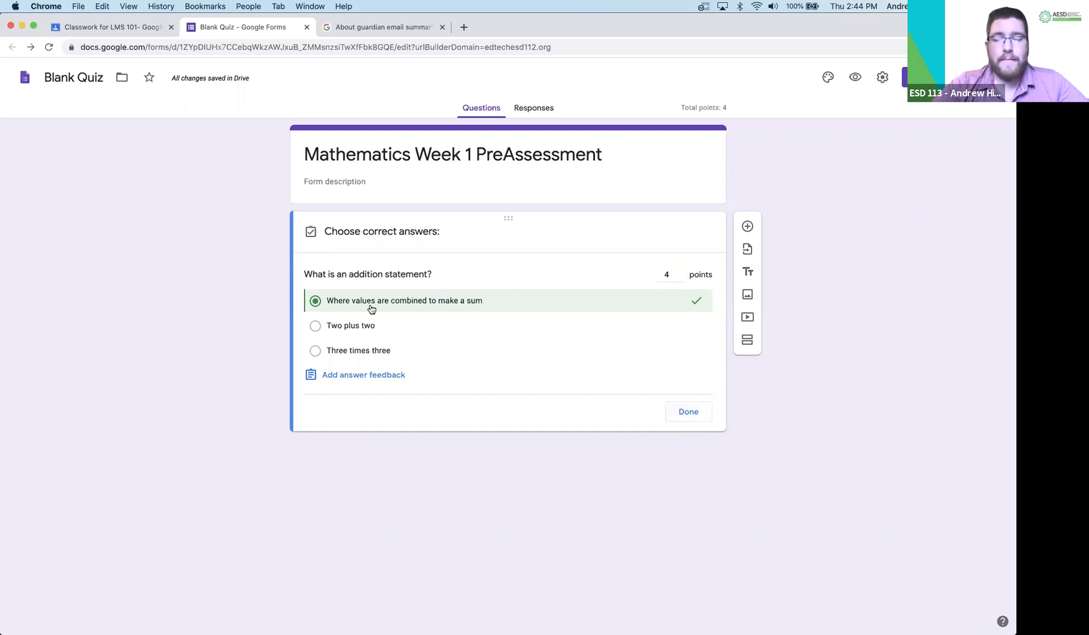
# - Add the feedback "This is incorrect because...." for incorrect answers to the addition question
pyautogui.click(355, 383)
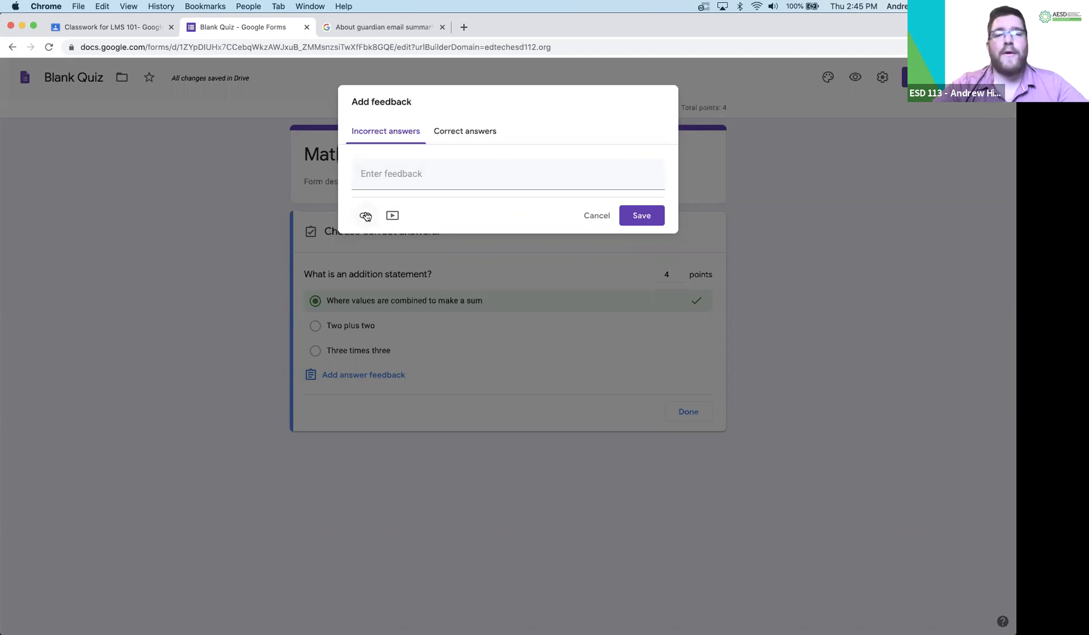
pyautogui.click(403, 180)
pyautogui.write('This is ')
pyautogui.write('inc')
pyautogui.write('ro')
pyautogui.press('BackSpace')
pyautogui.press('BackSpace')
pyautogui.write('o')
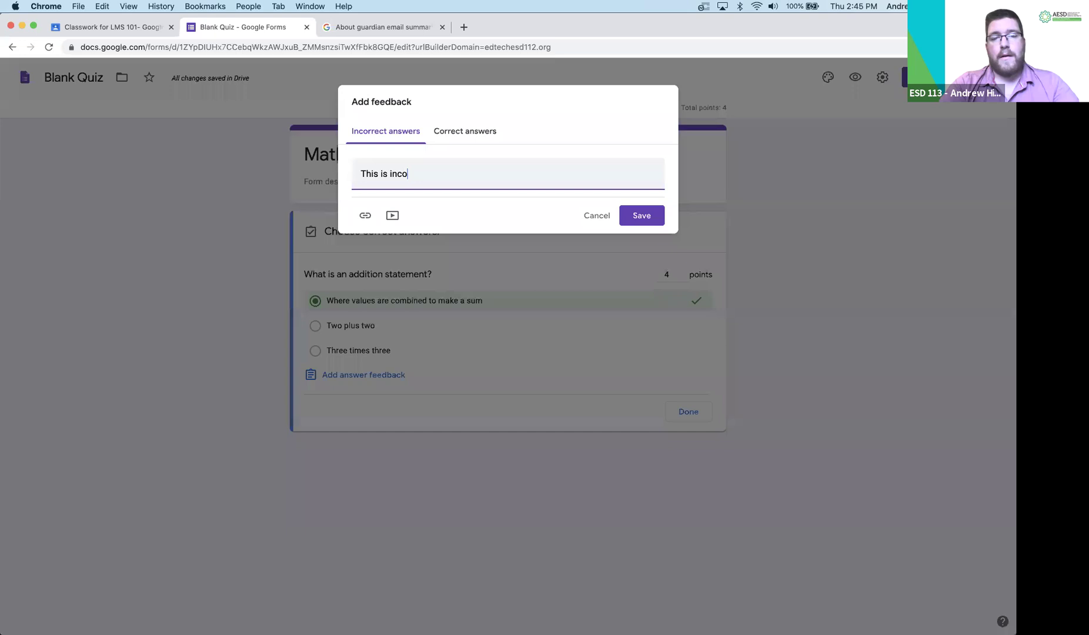
pyautogui.write('rrect because....')
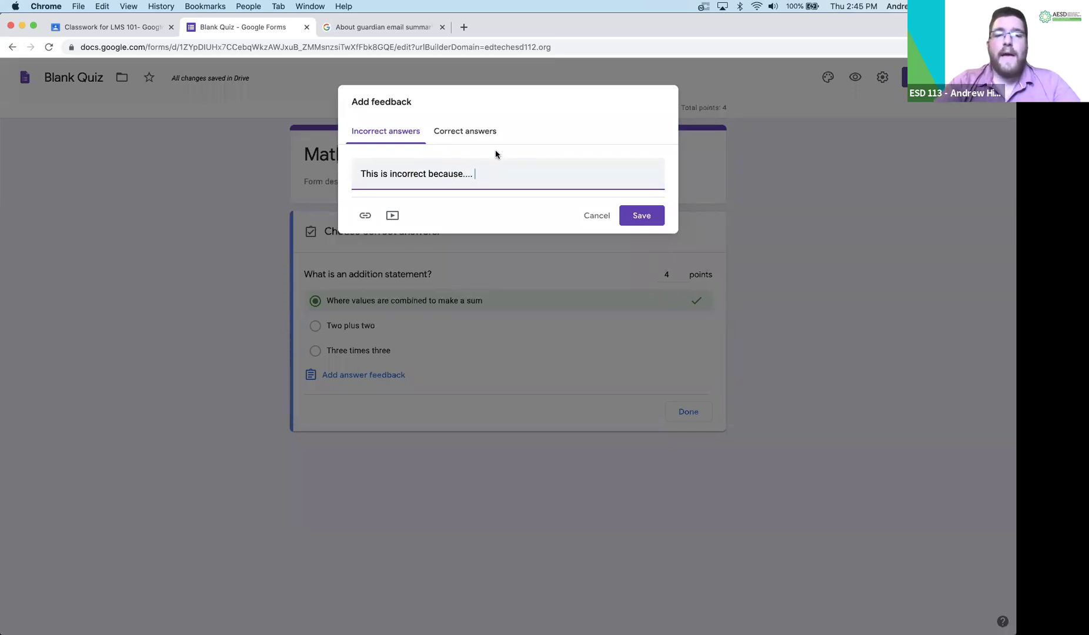
# - Add the feedback "Correct." for correct answers, save the feedback and finish the answer key
pyautogui.click(482, 137)
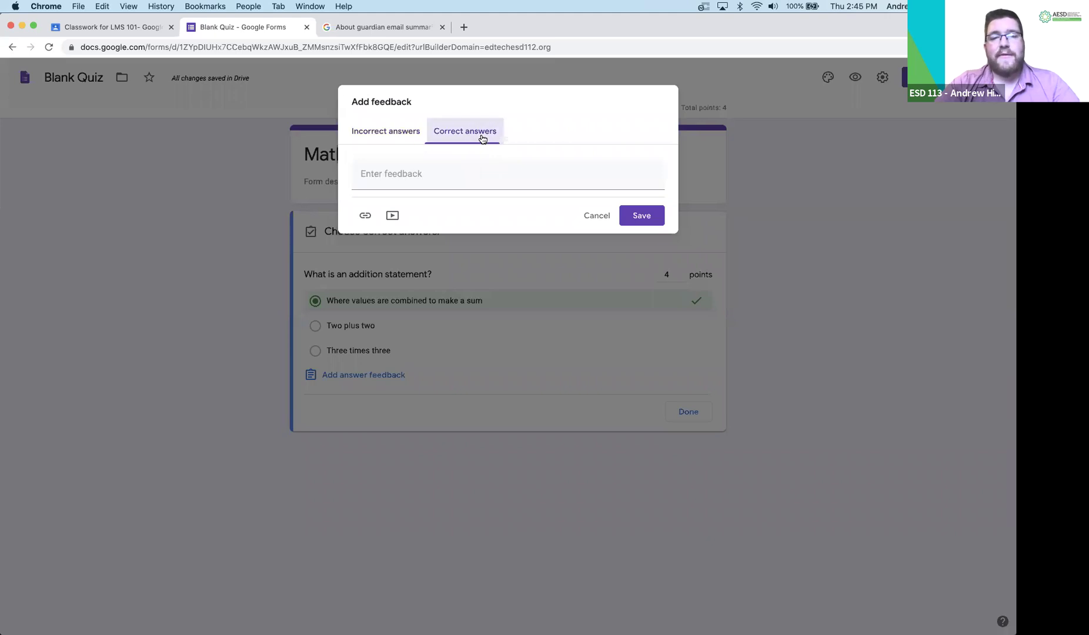
pyautogui.click(471, 176)
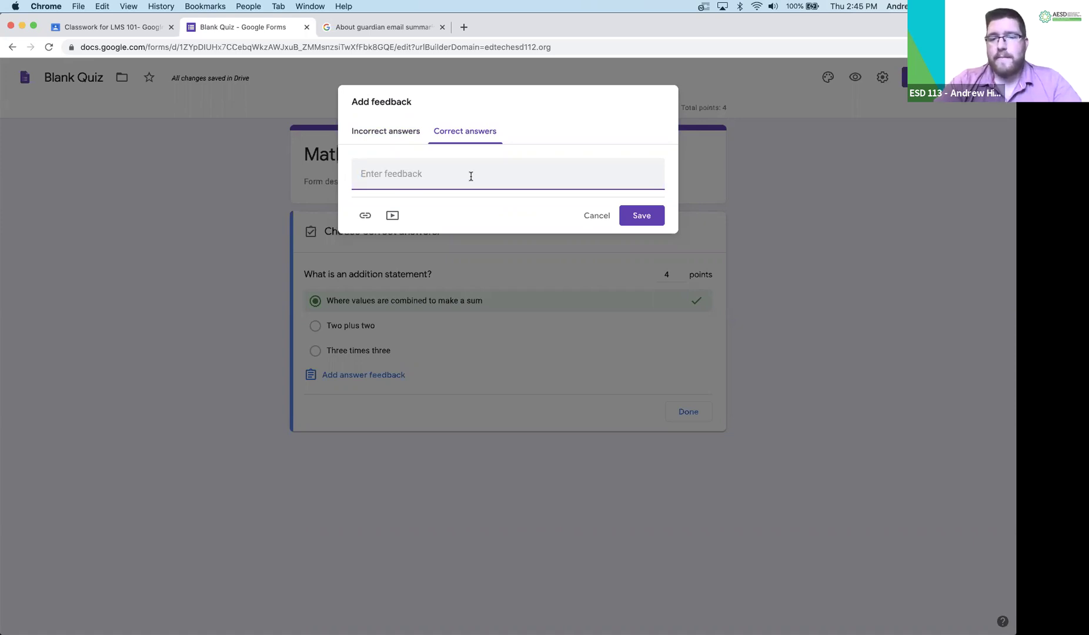
pyautogui.write('Corr')
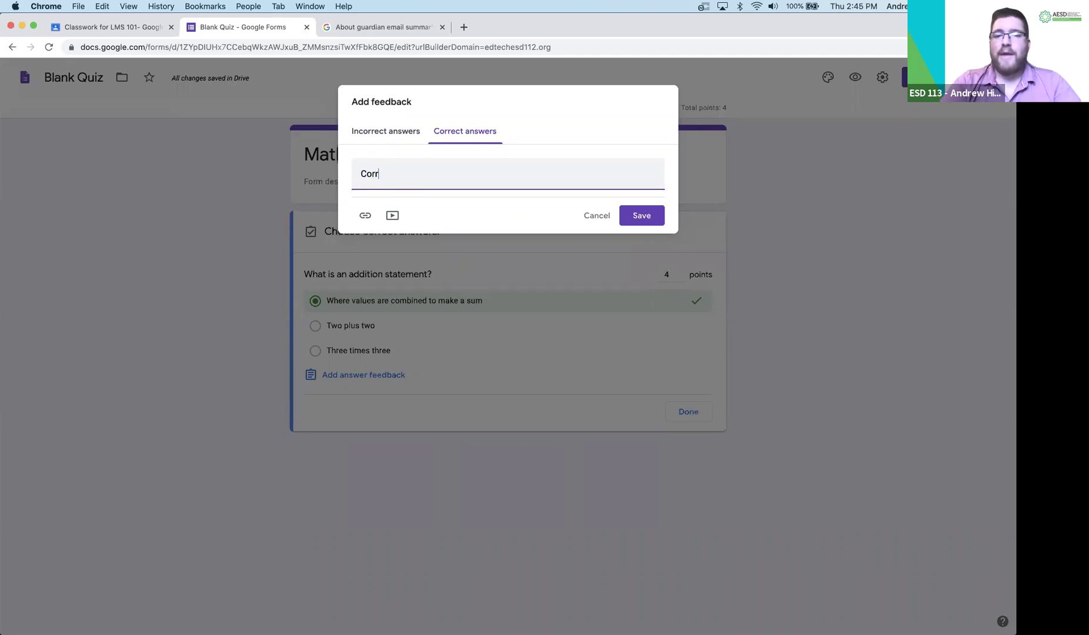
pyautogui.write('ect.')
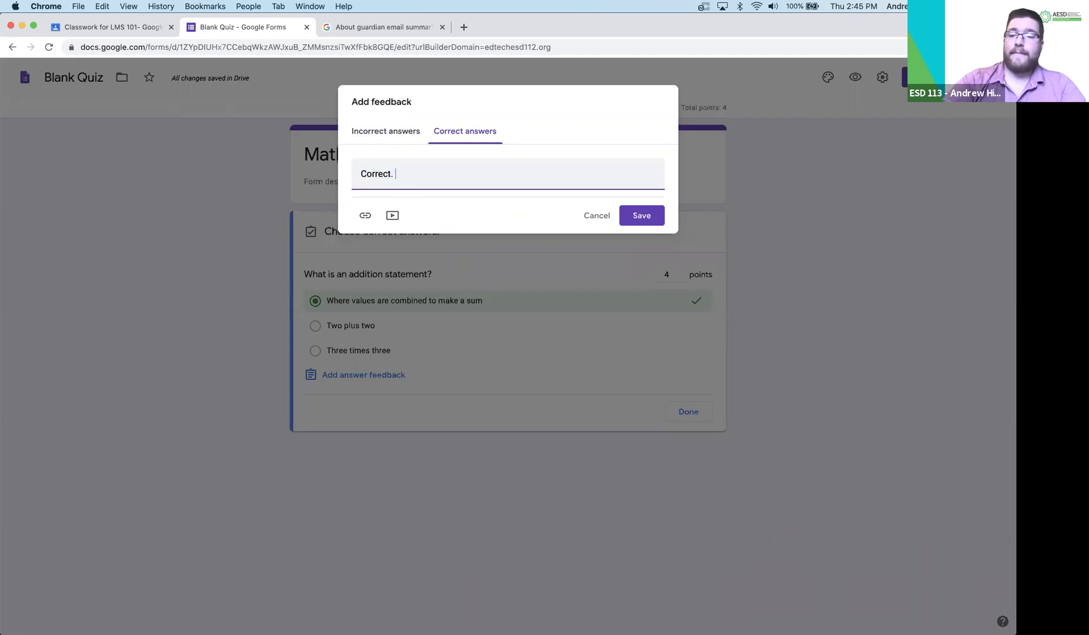
pyautogui.click(640, 215)
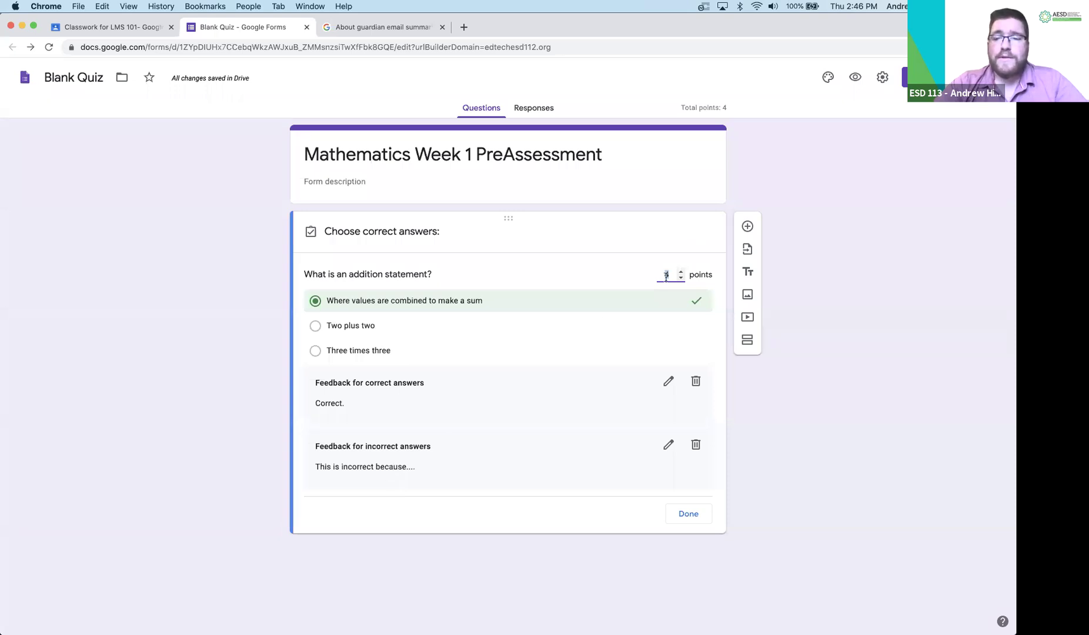
pyautogui.click(690, 514)
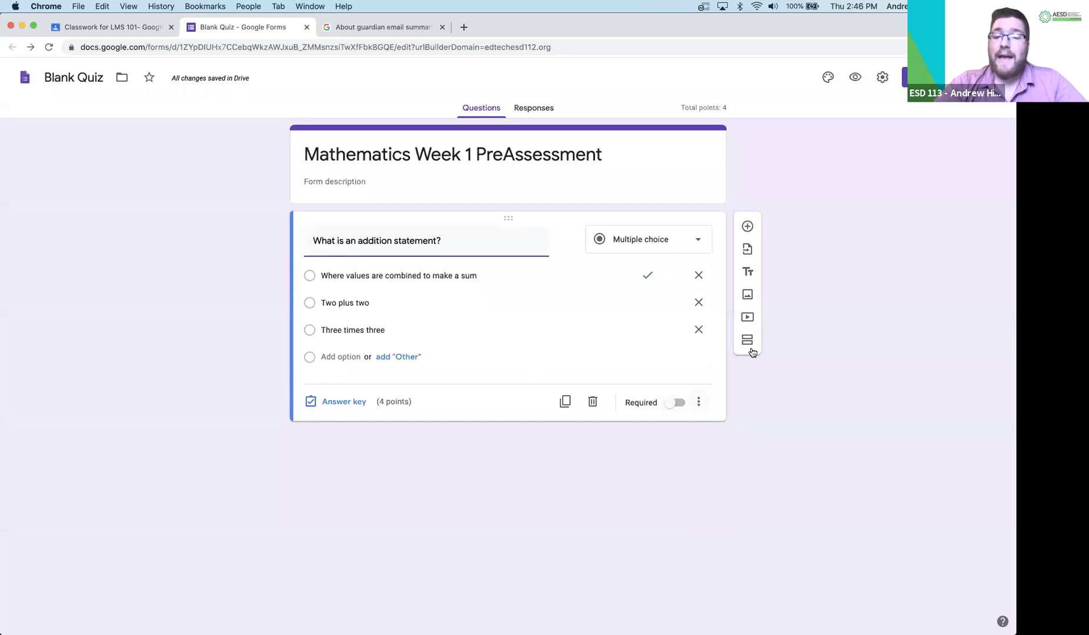
pyautogui.click(698, 401)
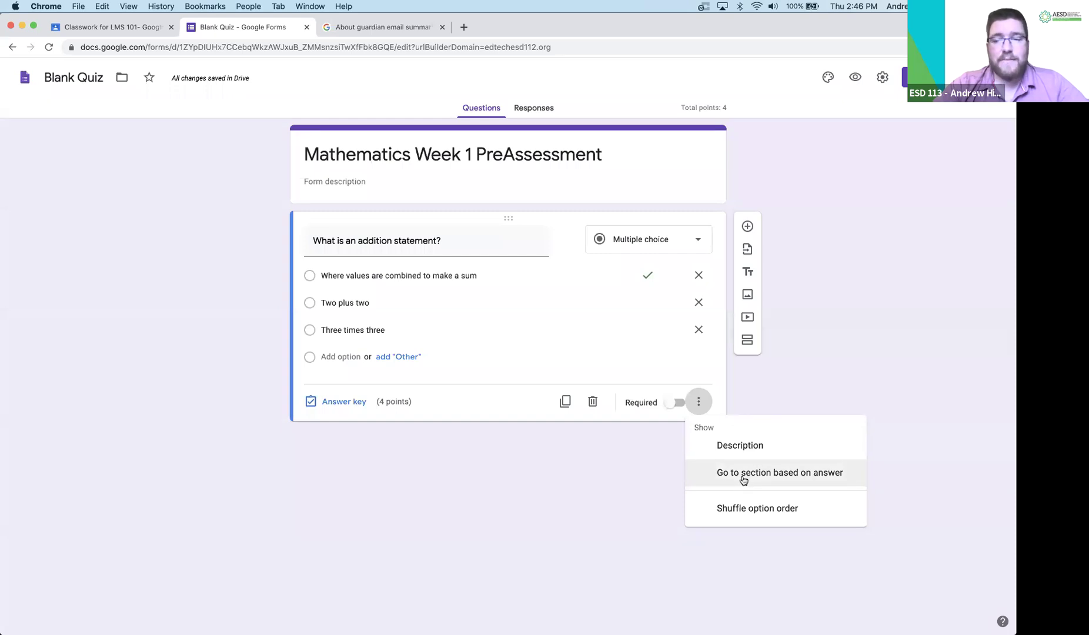
pyautogui.click(757, 363)
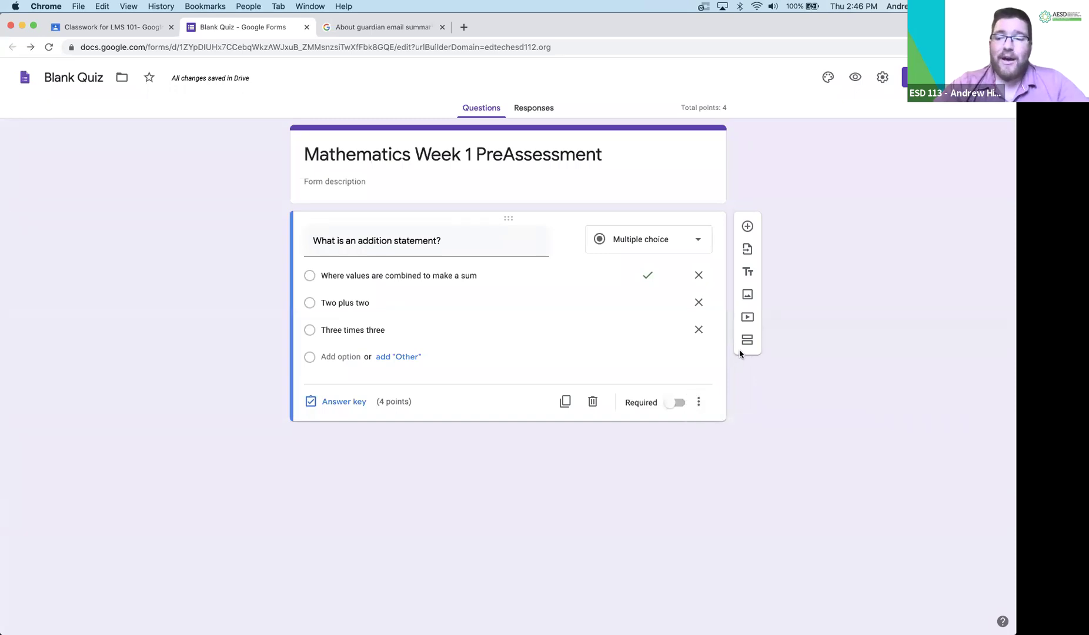
# - Search YouTube for "addition definition", insert the "meaning of addition" video below the addition question and center-align it
pyautogui.click(746, 318)
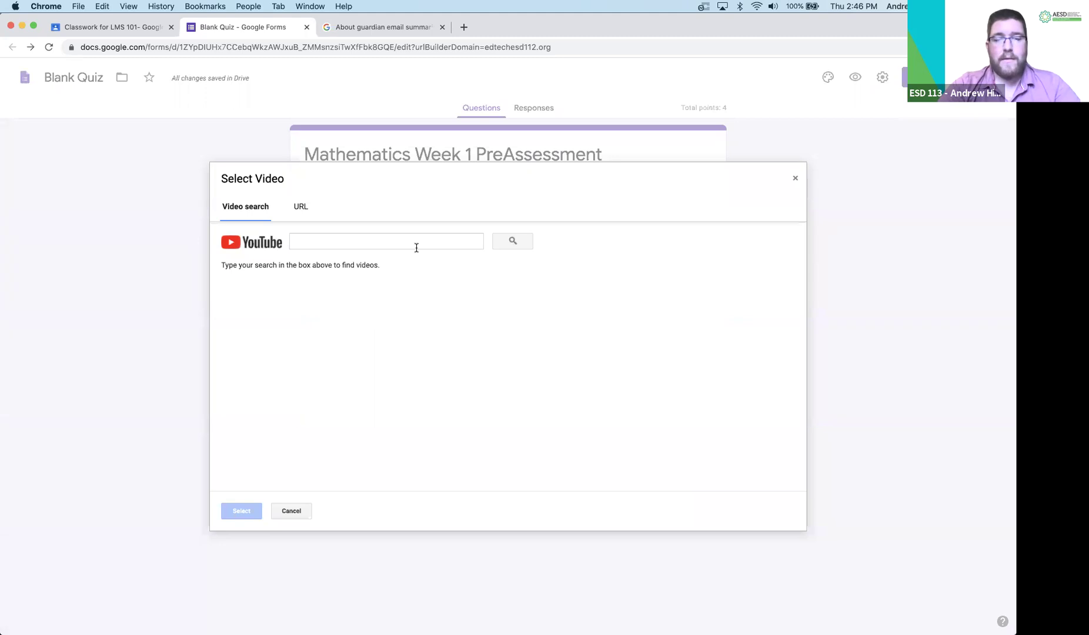
pyautogui.write('addition defin')
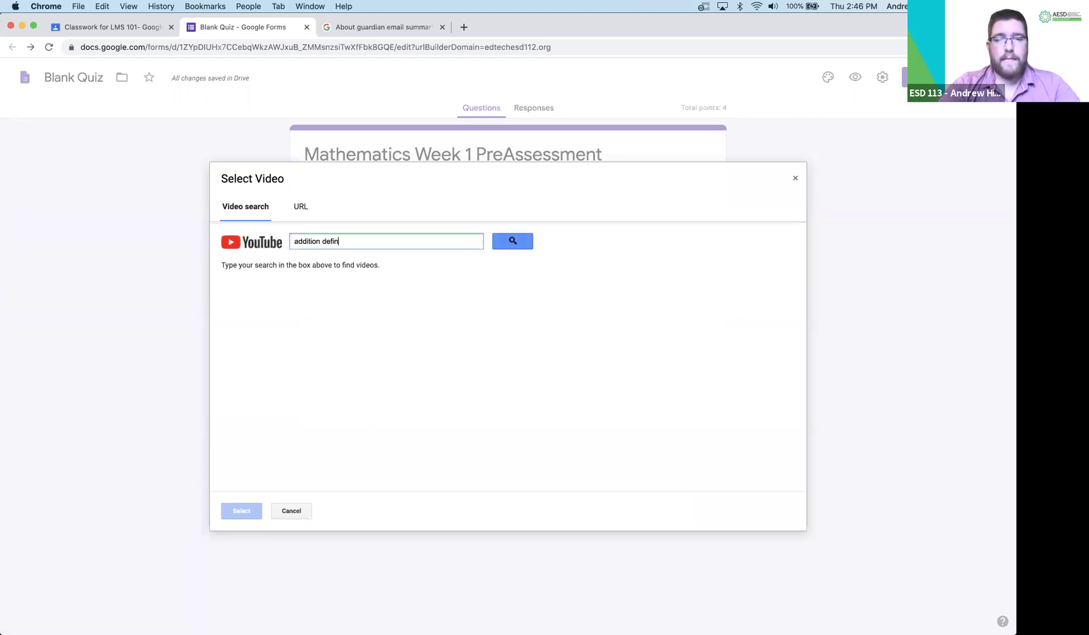
pyautogui.write('ition')
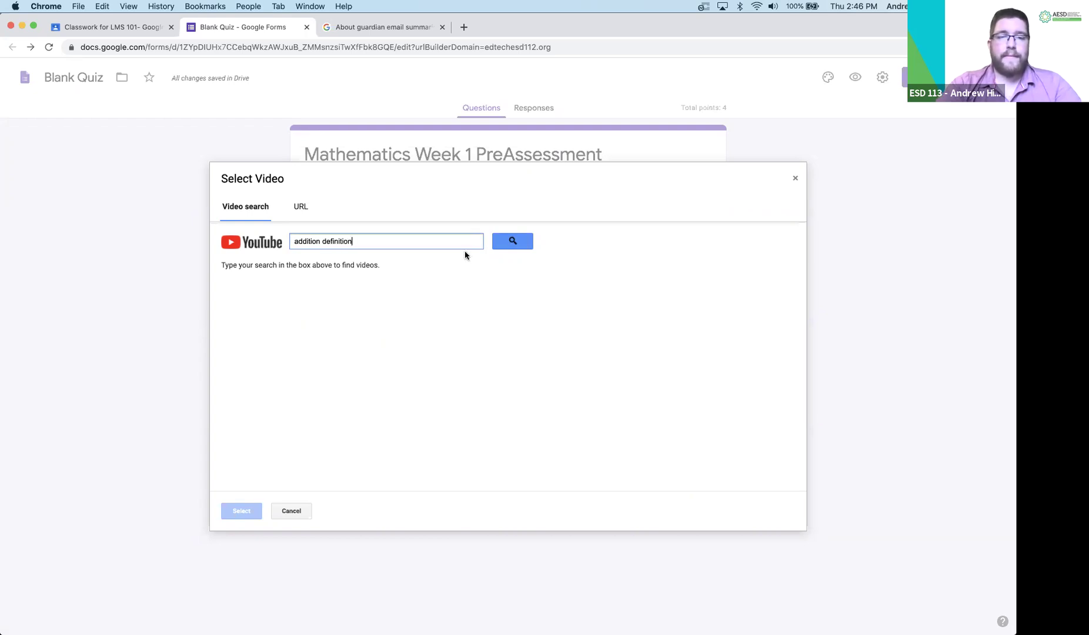
pyautogui.click(502, 242)
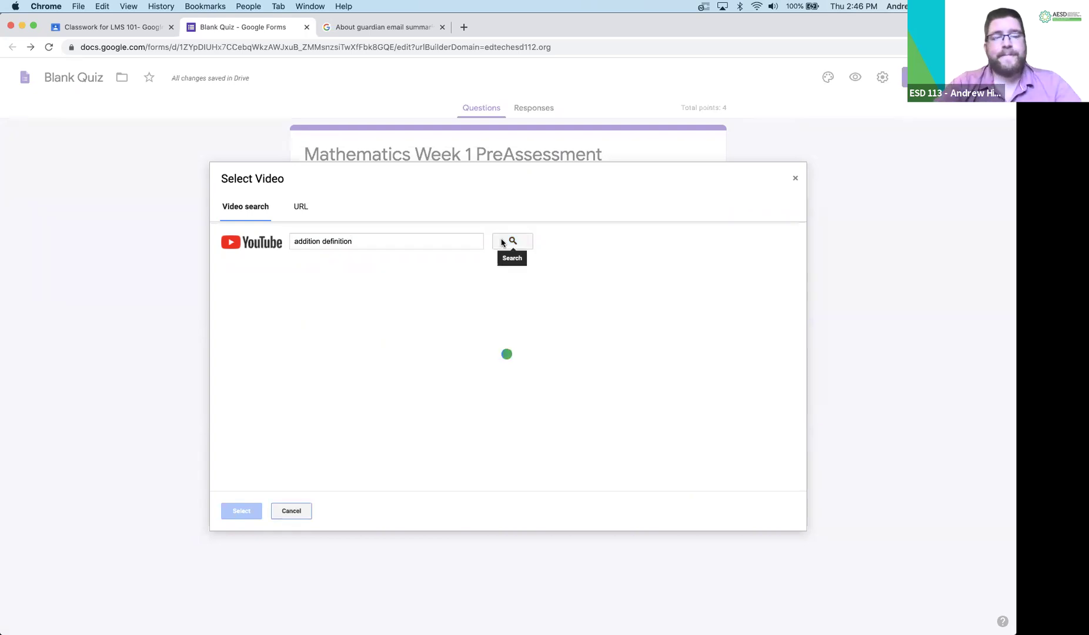
pyautogui.click(304, 283)
pyautogui.click(250, 513)
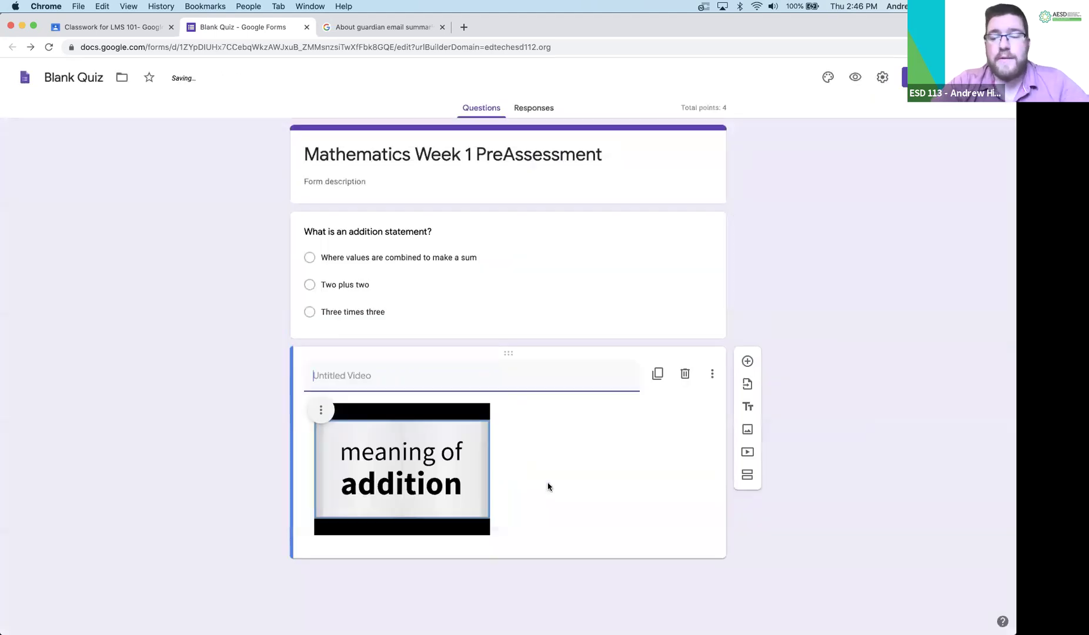
pyautogui.click(320, 412)
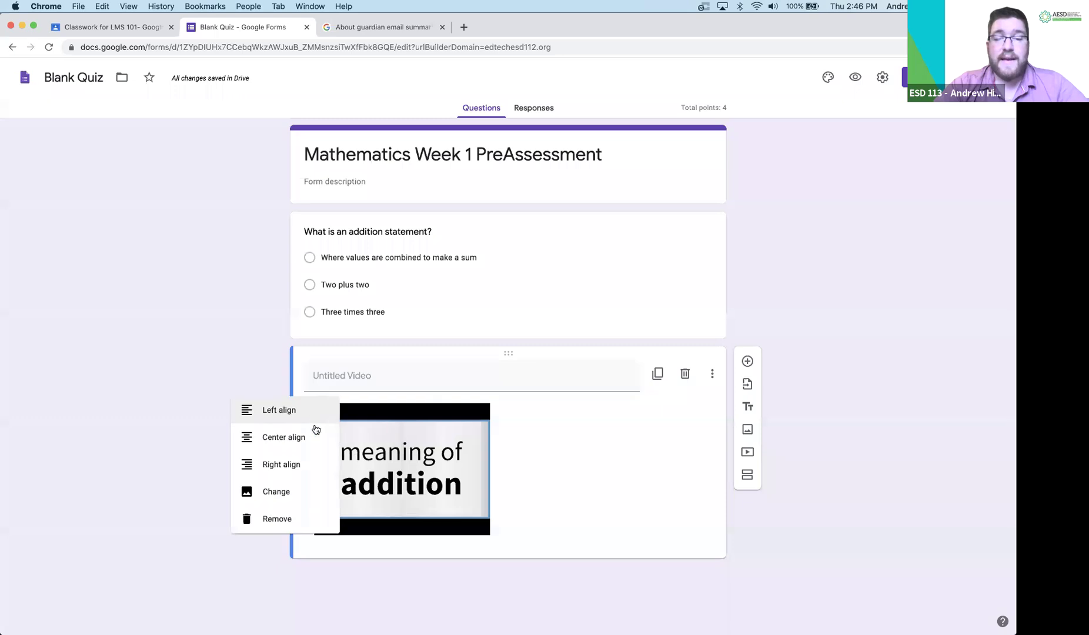
pyautogui.click(293, 444)
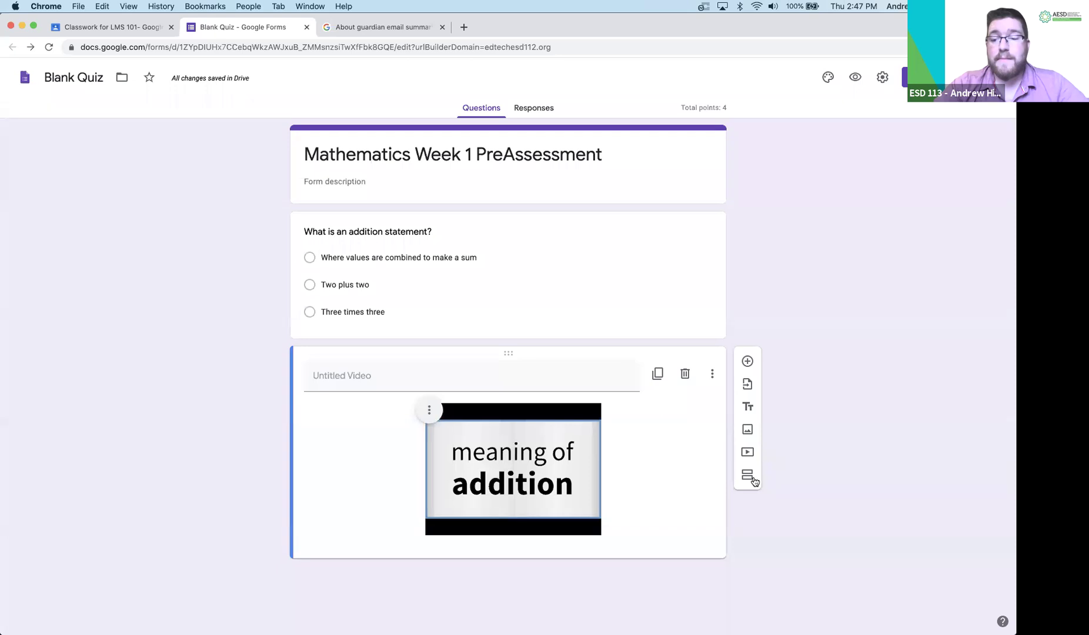
# - Add a second section to the form and move the addition video into it
pyautogui.click(754, 481)
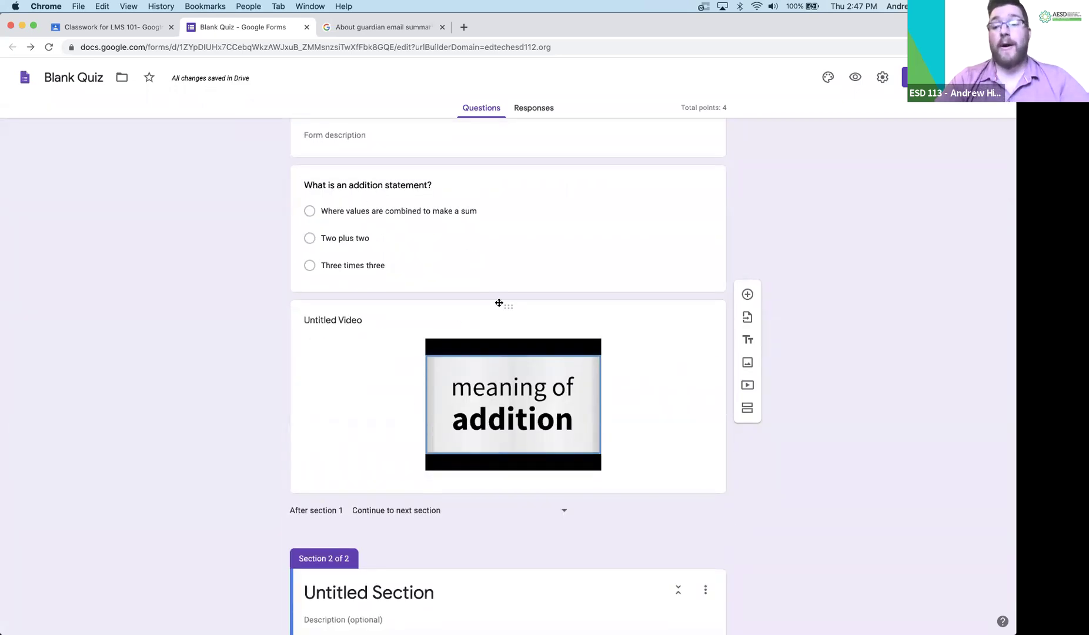
pyautogui.moveTo(499, 303); pyautogui.dragTo(485, 516)
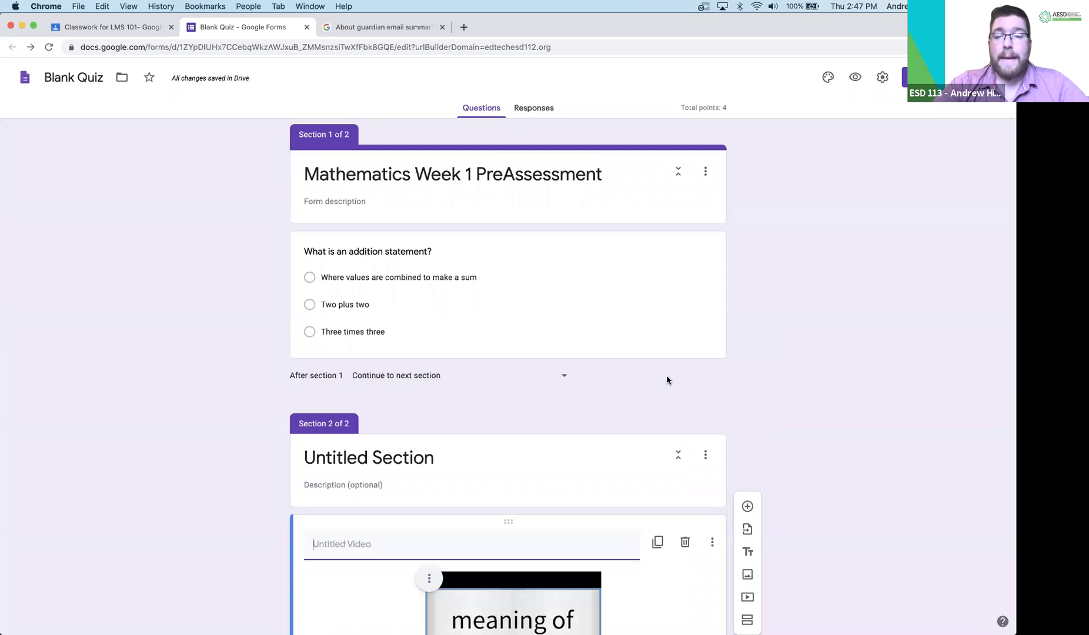
# - Turn on going to a section based on the answer for the "What is an addition statement?" question
pyautogui.click(717, 353)
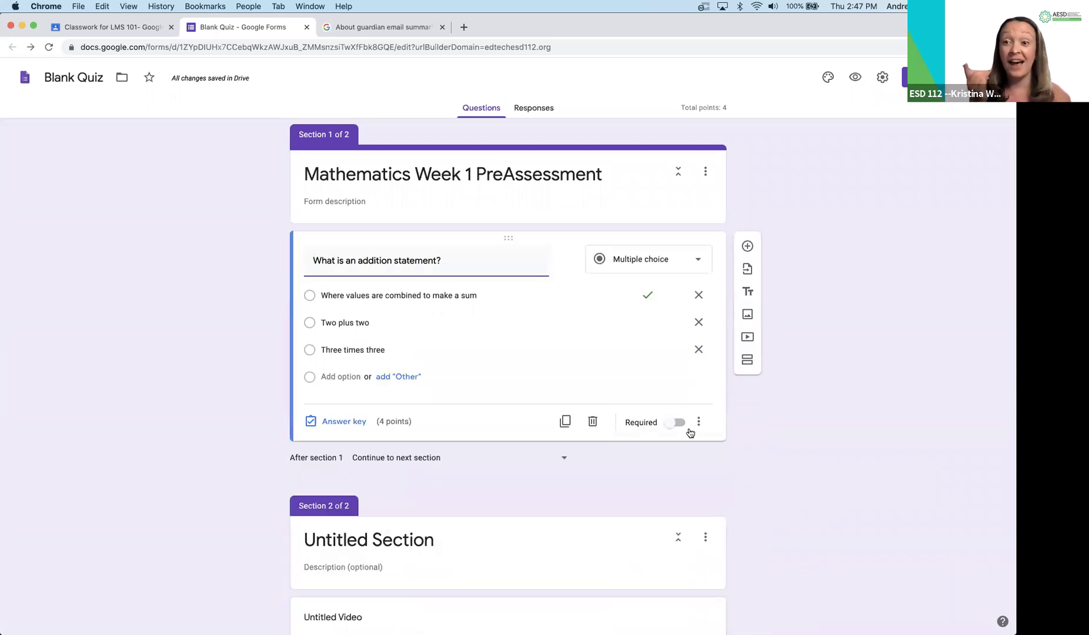
pyautogui.click(699, 429)
pyautogui.click(702, 494)
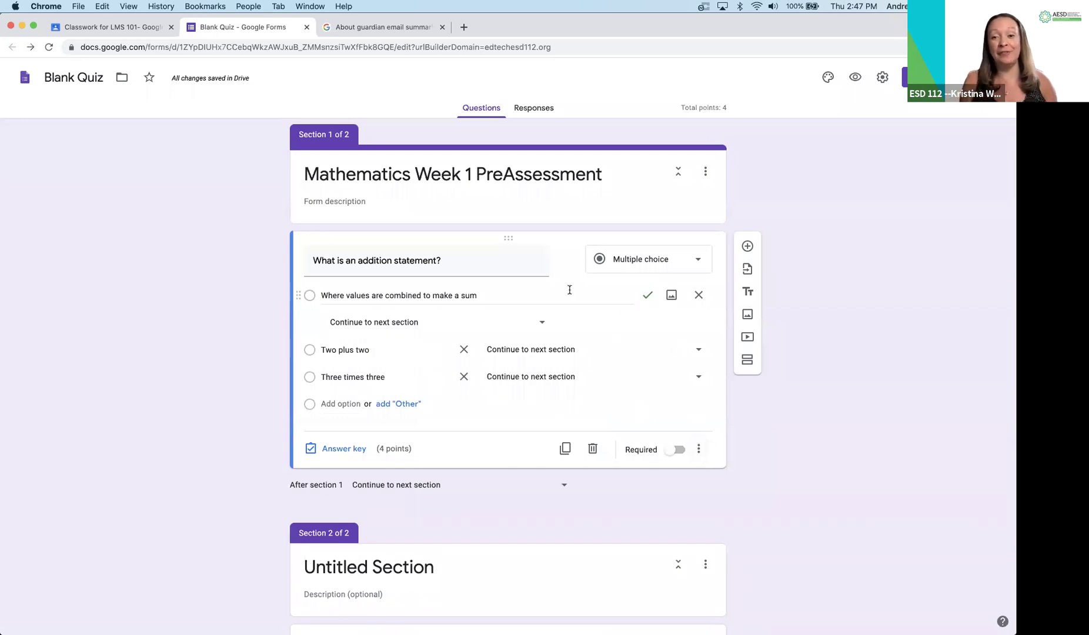
# - Route "Where values are combined to make a sum" to section 2 and both other options to Submit form
pyautogui.click(543, 326)
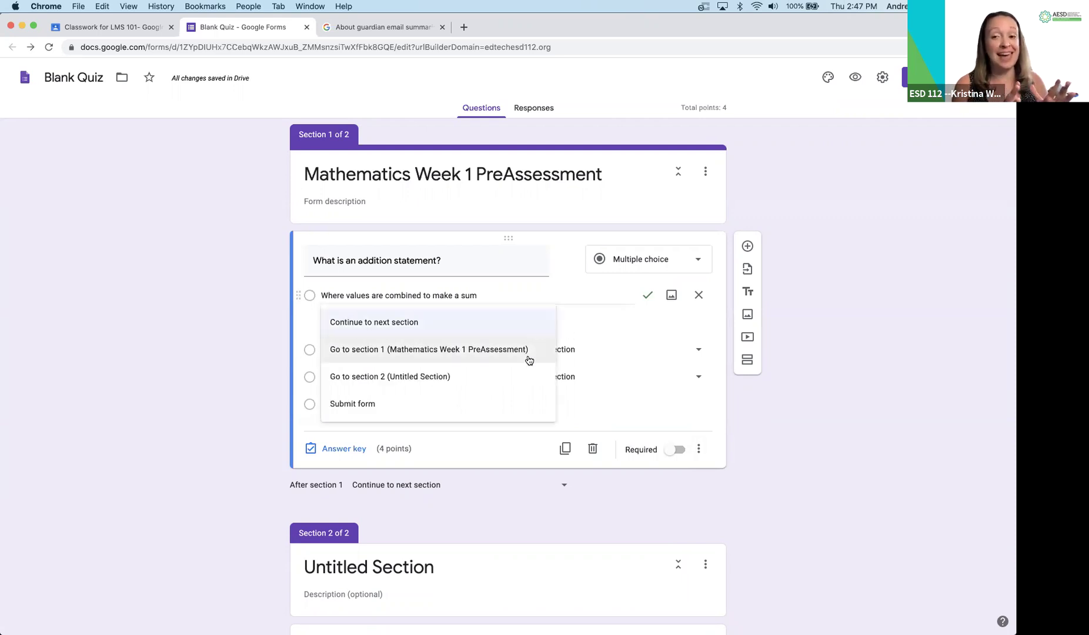
pyautogui.click(517, 377)
pyautogui.click(696, 352)
pyautogui.click(604, 428)
pyautogui.click(699, 379)
pyautogui.click(618, 459)
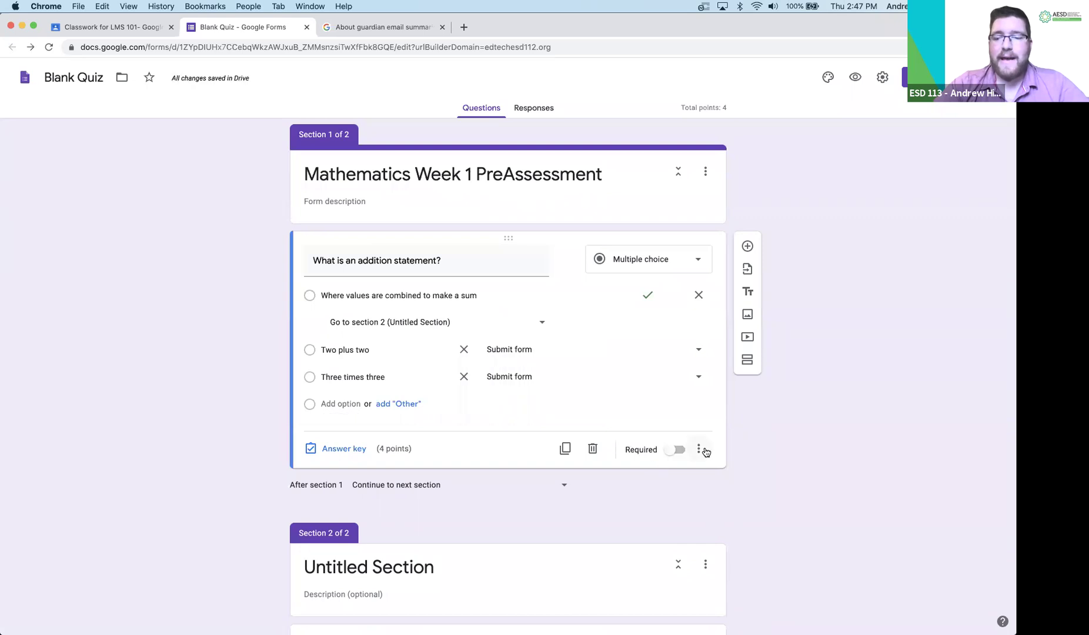
pyautogui.click(699, 449)
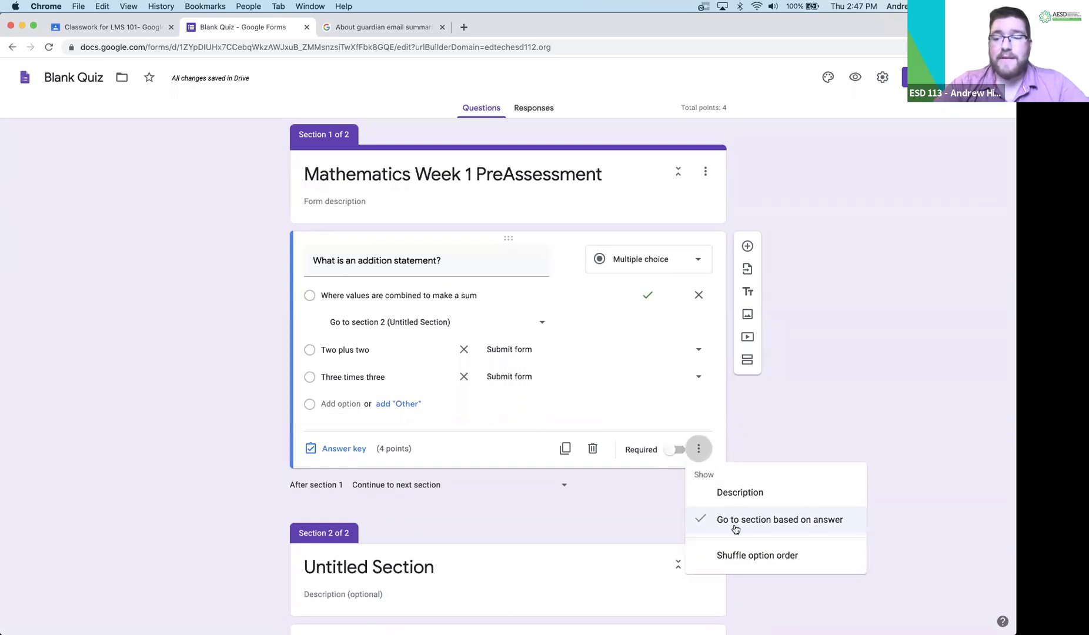
pyautogui.click(774, 429)
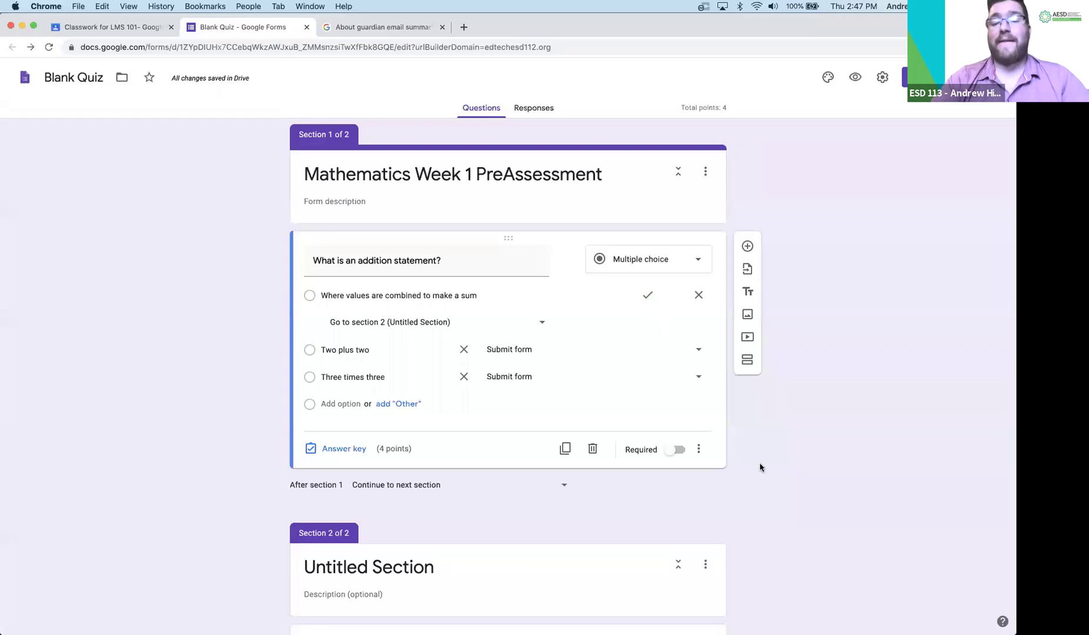
# - Route "Two plus two" and "Three times three" to section 2, and the correct answer to Submit form
pyautogui.scroll(-4, 761, 467)
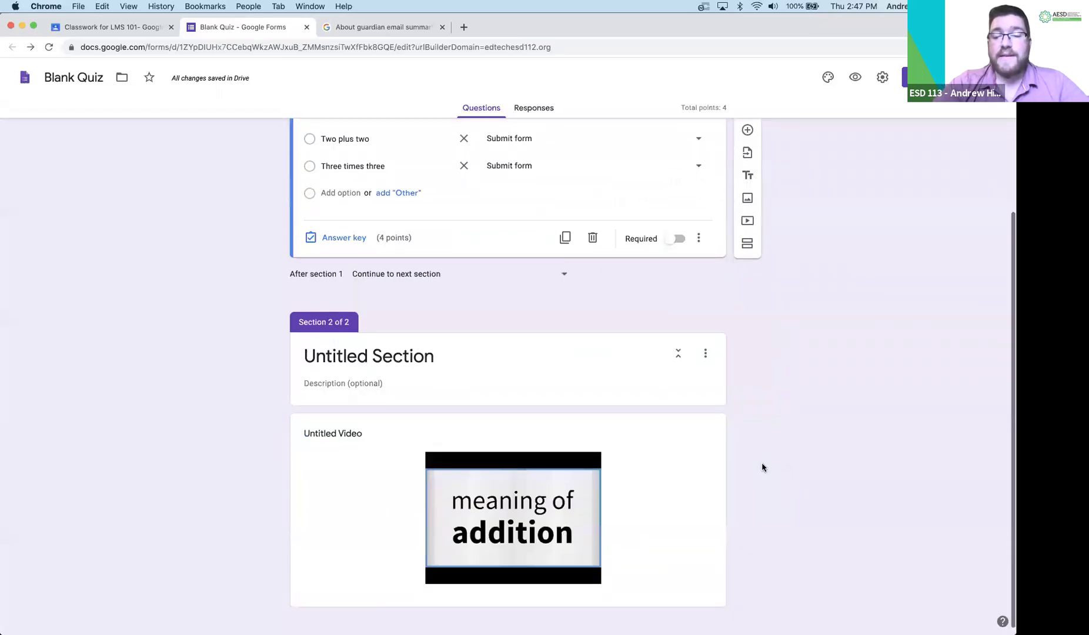
pyautogui.scroll(3, 761, 464)
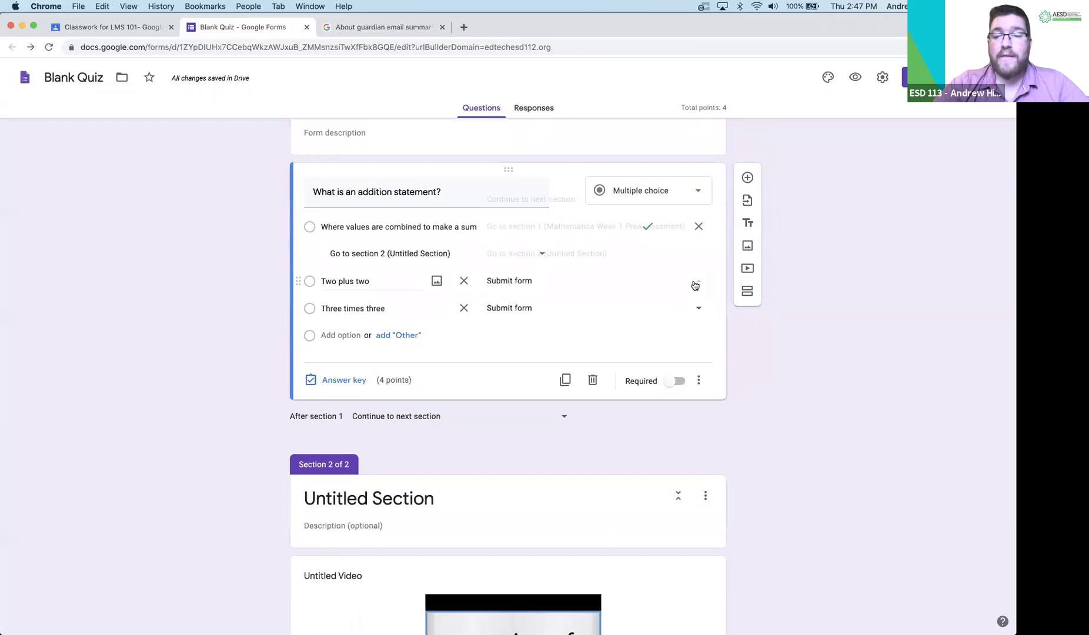
pyautogui.click(698, 308)
pyautogui.click(684, 280)
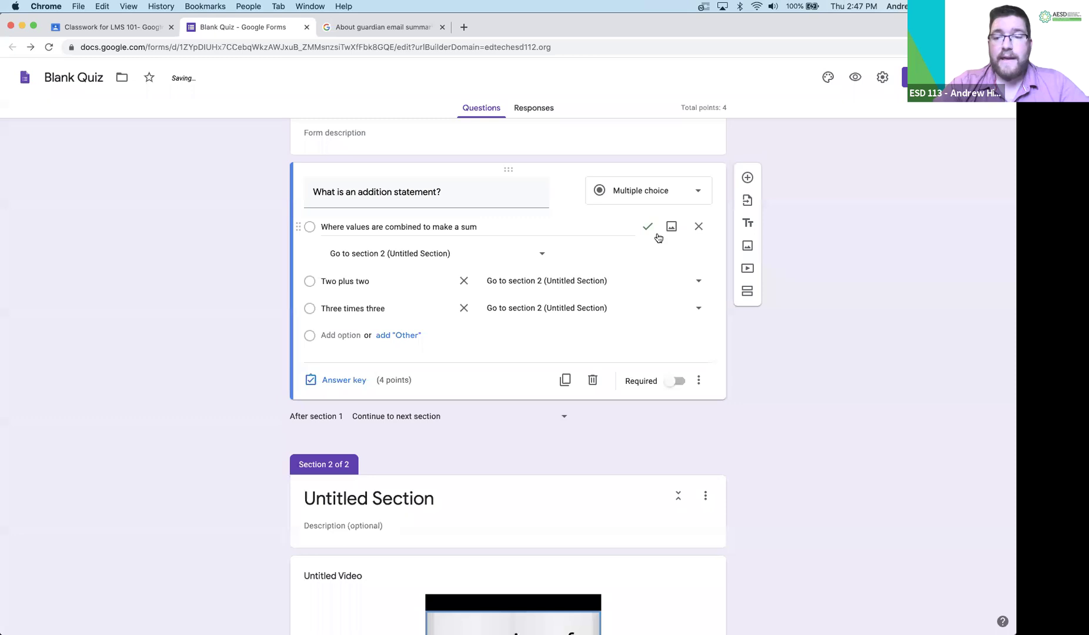
pyautogui.click(541, 256)
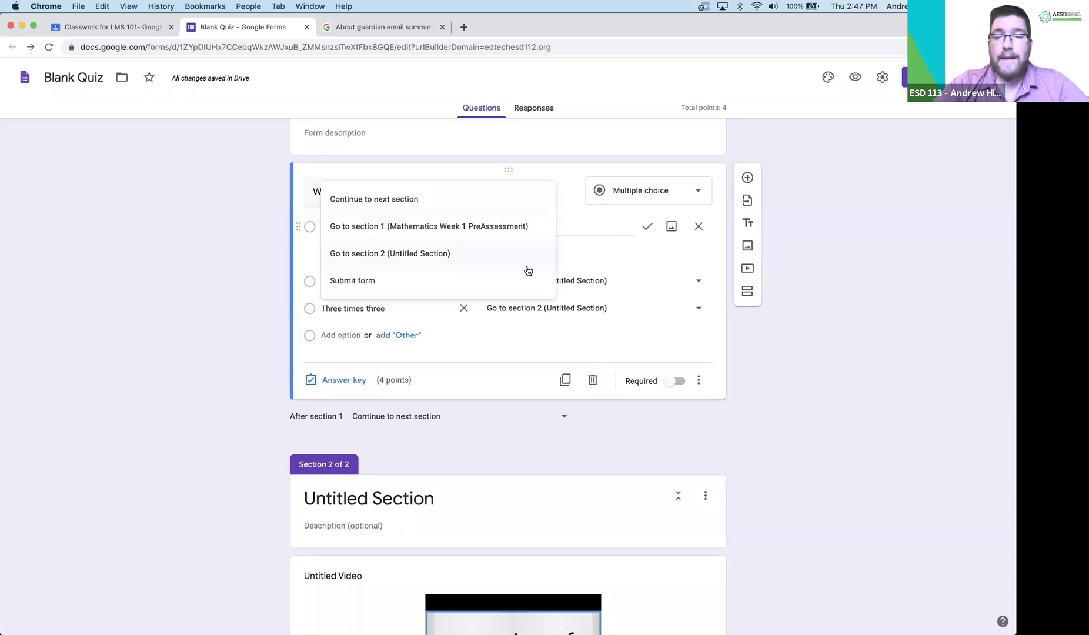
pyautogui.click(491, 282)
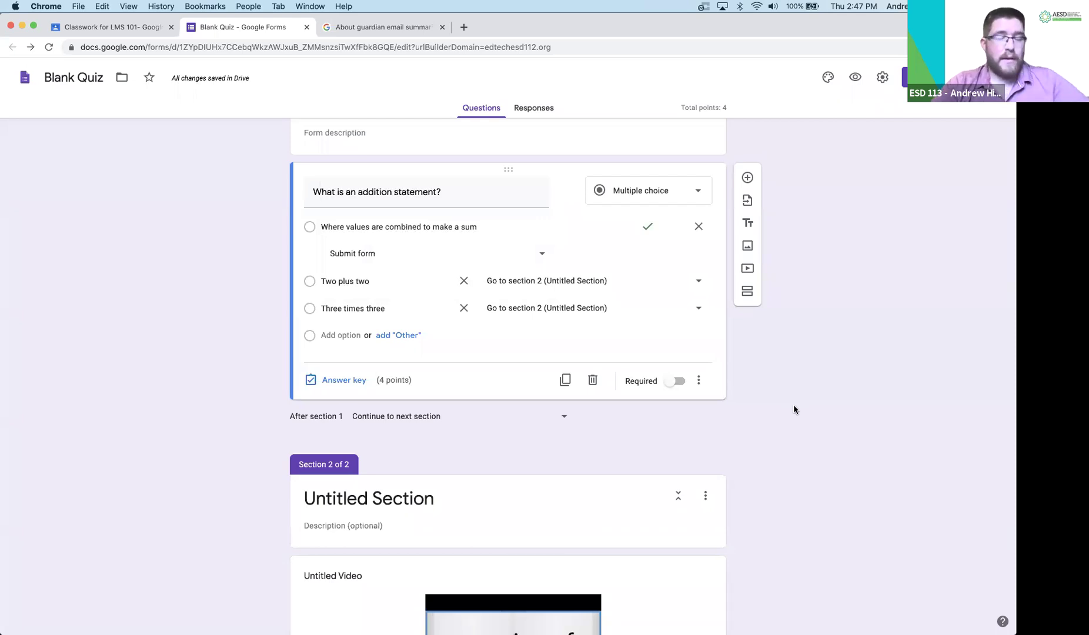
# - Rename the quiz file as "Mathematics Week 1 PreAssessment", copying the form's title
pyautogui.scroll(-3, 797, 408)
pyautogui.scroll(5, 798, 408)
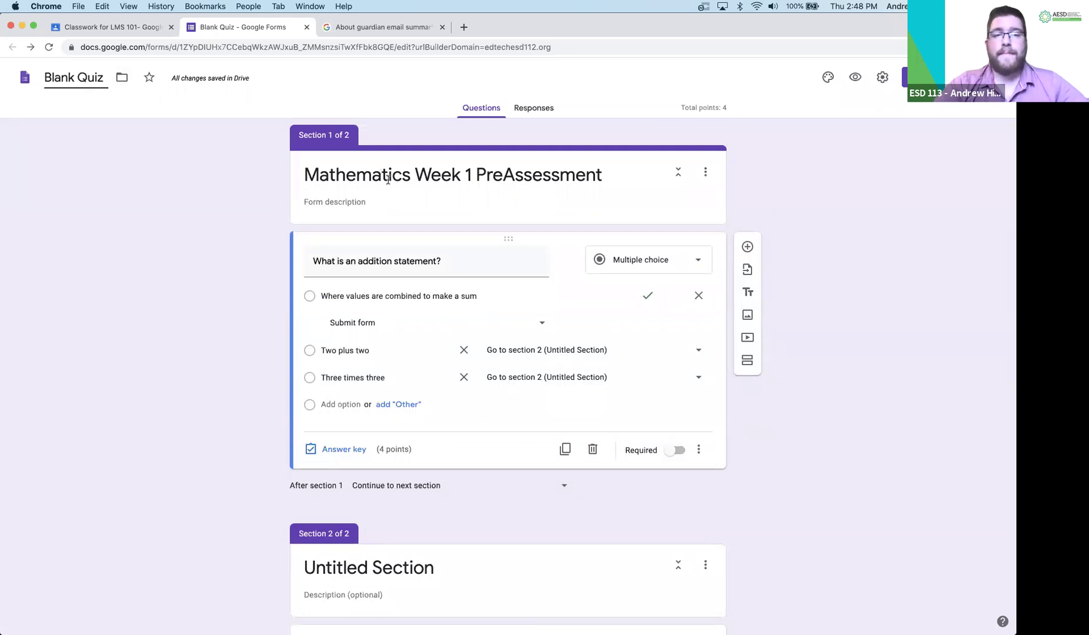
pyautogui.click(381, 170)
pyautogui.press('super+c')
pyautogui.click(67, 78)
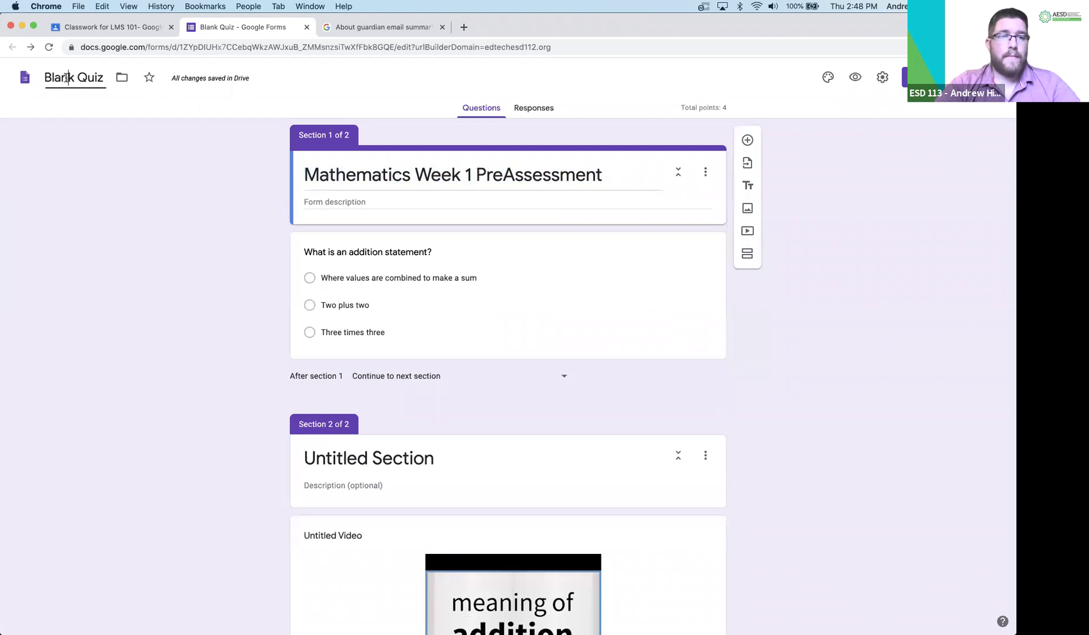
pyautogui.press('super+a')
pyautogui.press('super+v')
pyautogui.click(101, 204)
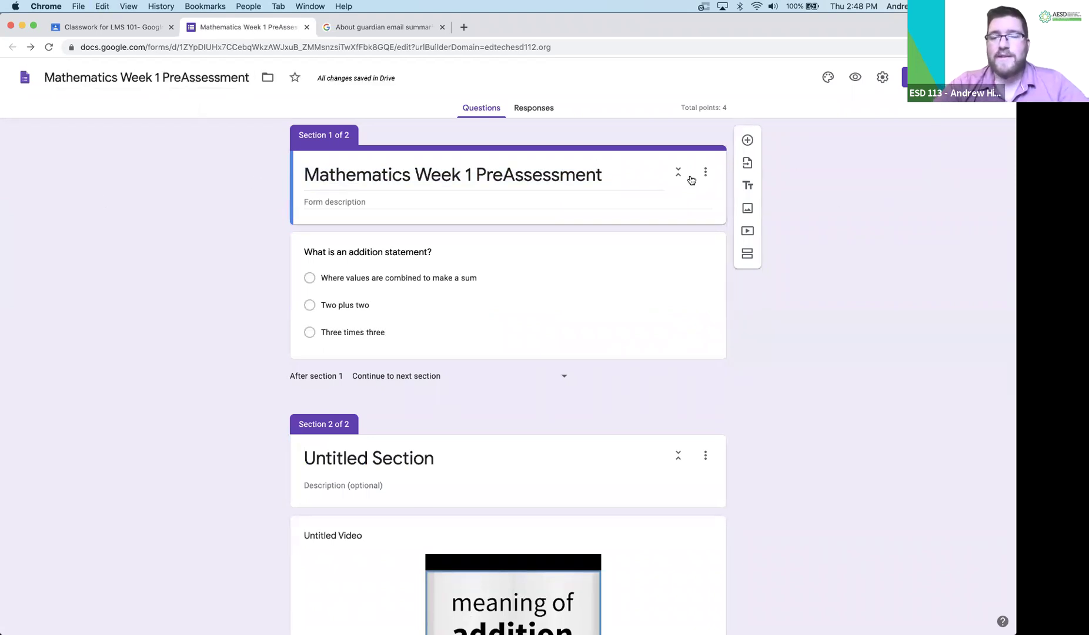
# - Close the quiz form, set the Math Quiz 1 assignment to 4 points and assign it
pyautogui.click(307, 27)
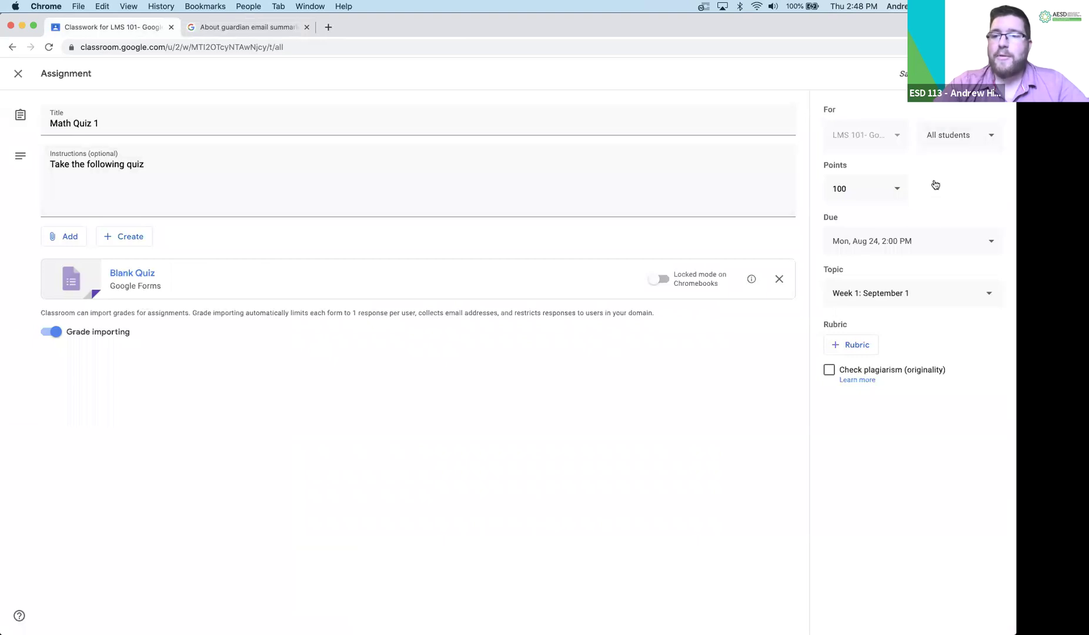
pyautogui.click(863, 186)
pyautogui.write('4')
pyautogui.click(680, 451)
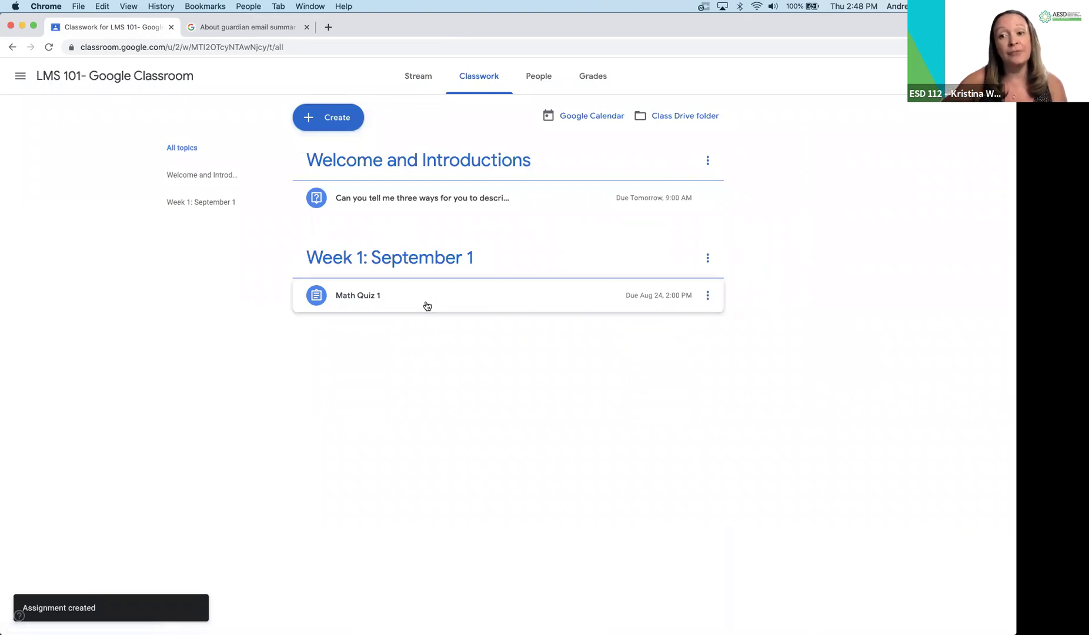
# - Open the posted Math Quiz 1 assignment for editing, review its student selection and close it without changes
pyautogui.click(365, 299)
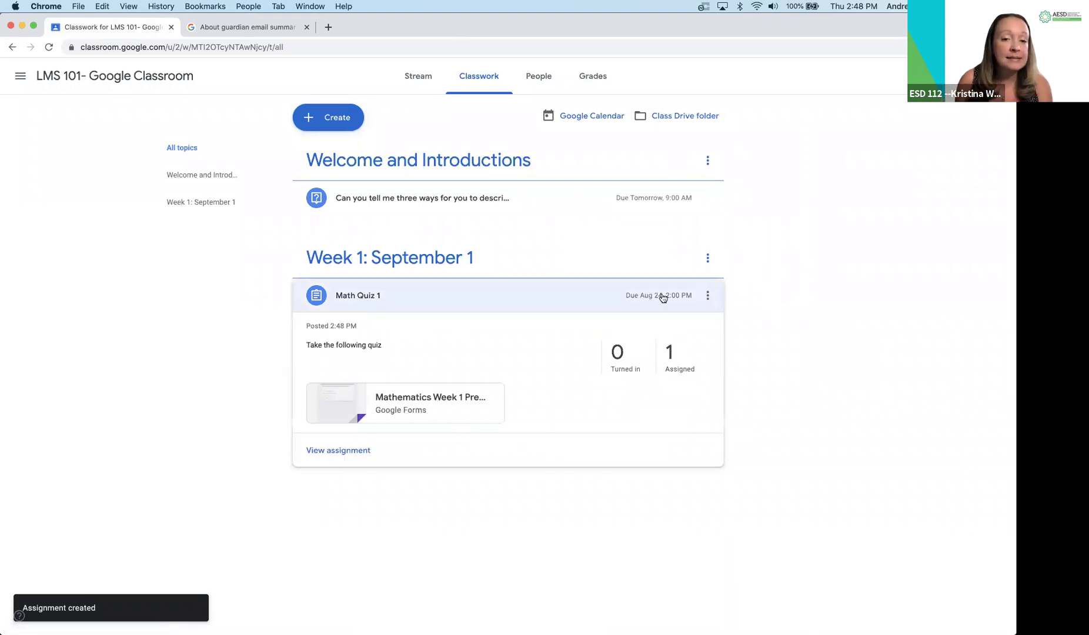
pyautogui.click(709, 292)
pyautogui.click(676, 318)
pyautogui.click(962, 236)
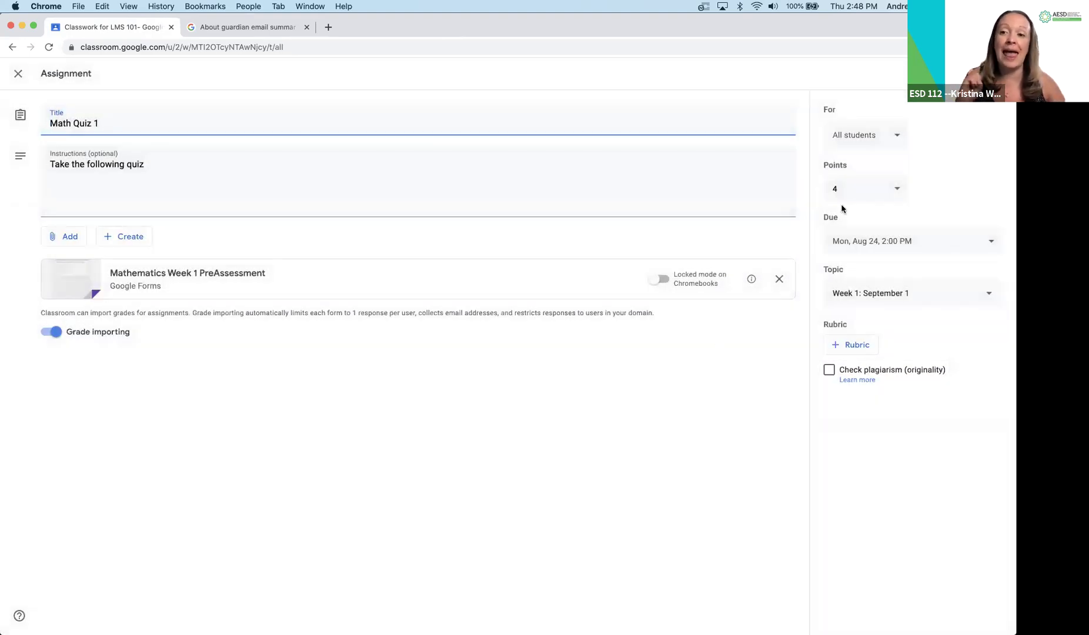
pyautogui.click(898, 135)
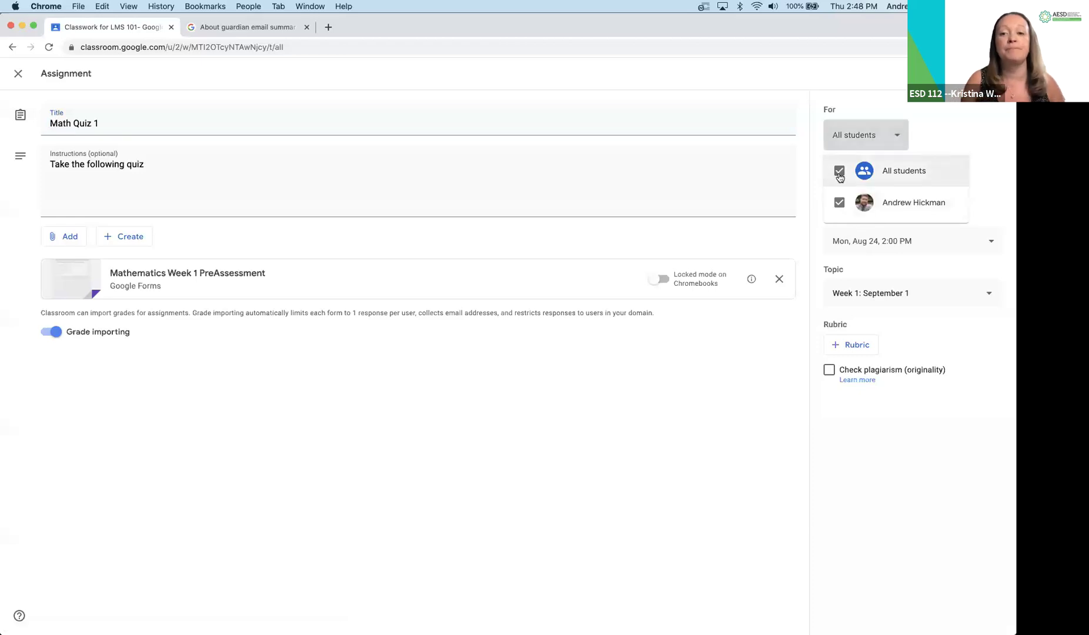
pyautogui.click(901, 136)
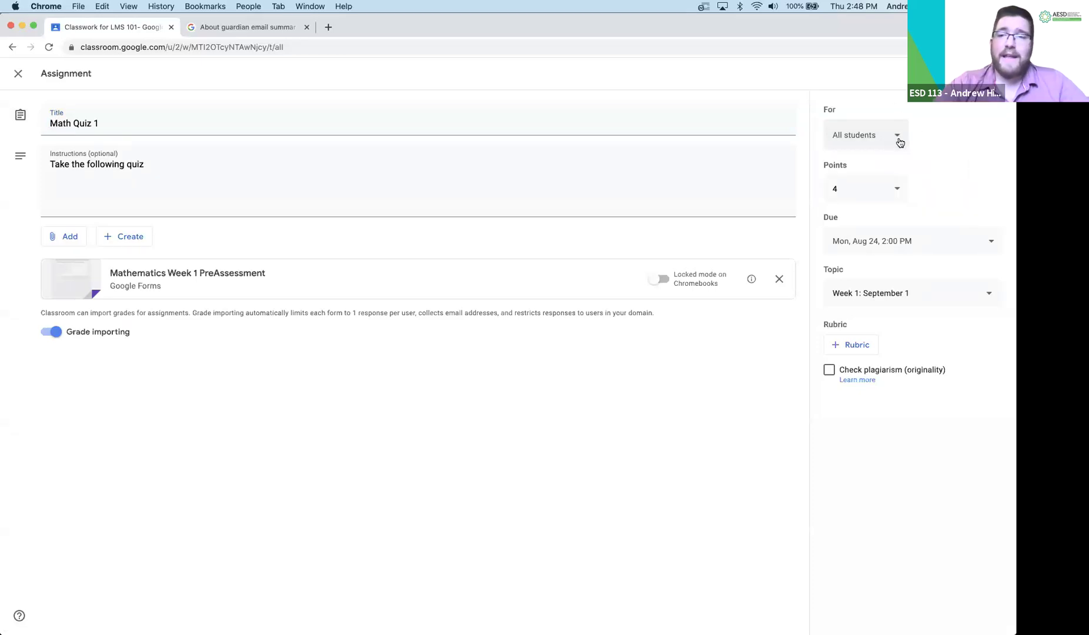
pyautogui.click(900, 138)
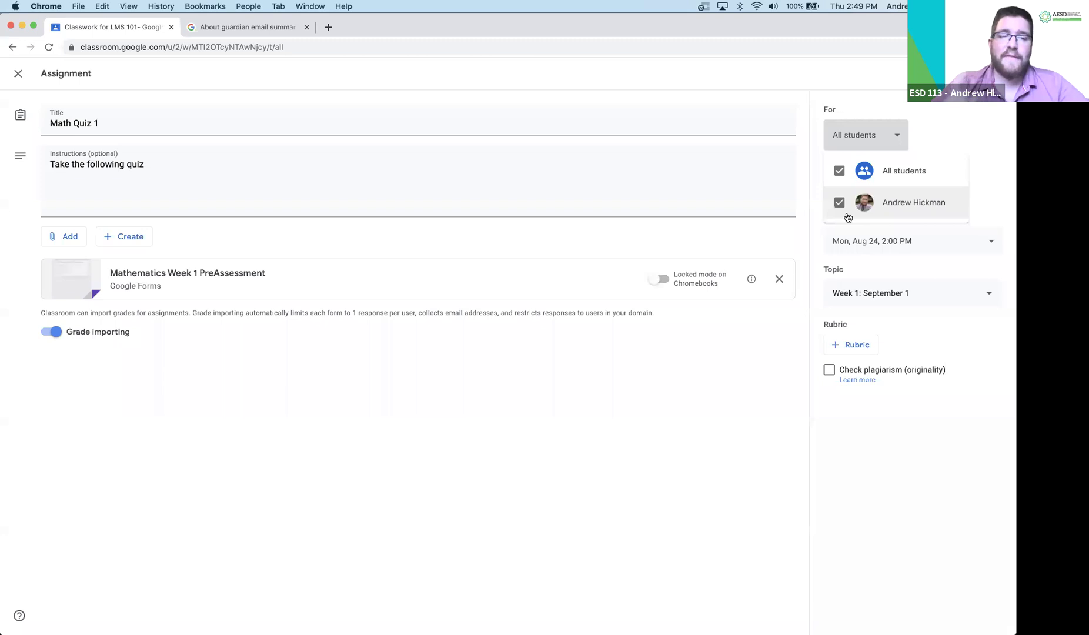
pyautogui.click(20, 75)
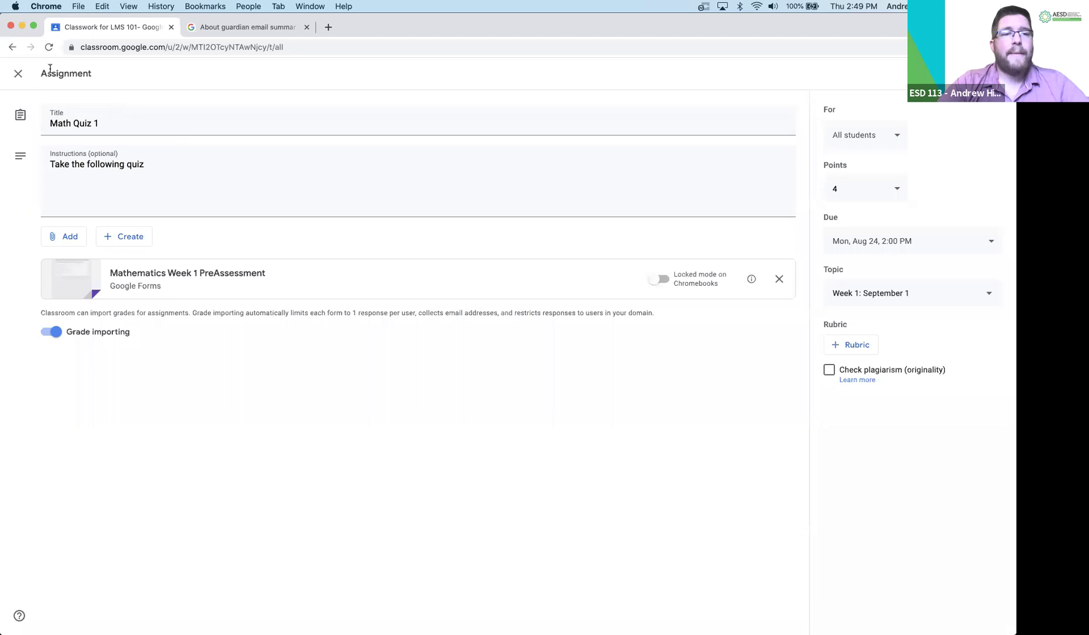
pyautogui.click(19, 84)
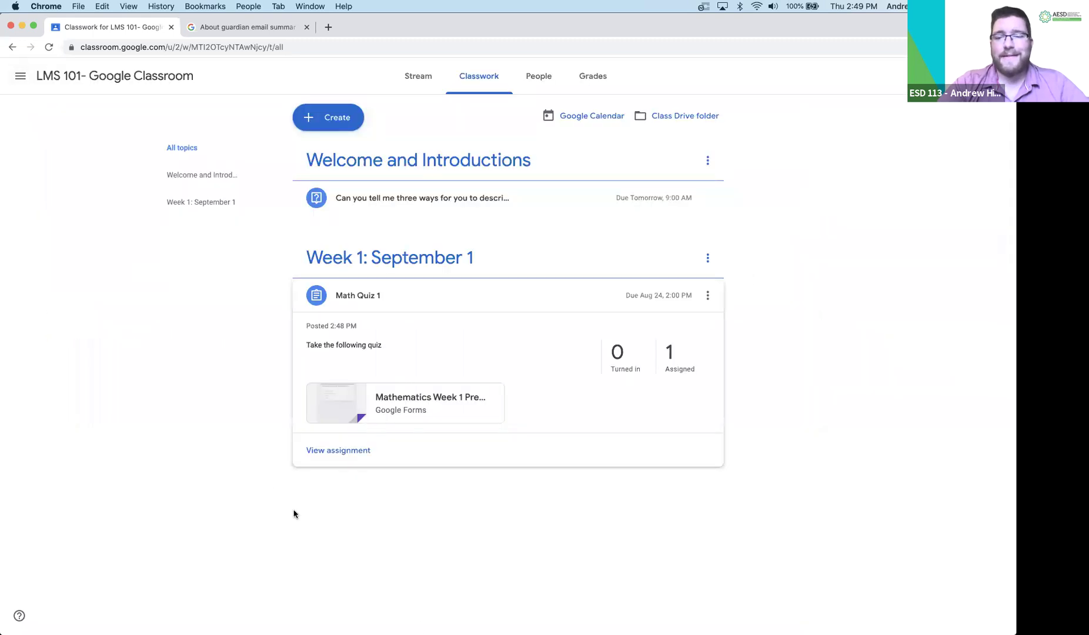
# - Switch to the Chrome window with the LMS 101 slides and bring up the Google Classroom class list there
pyautogui.moveTo(424, 628)
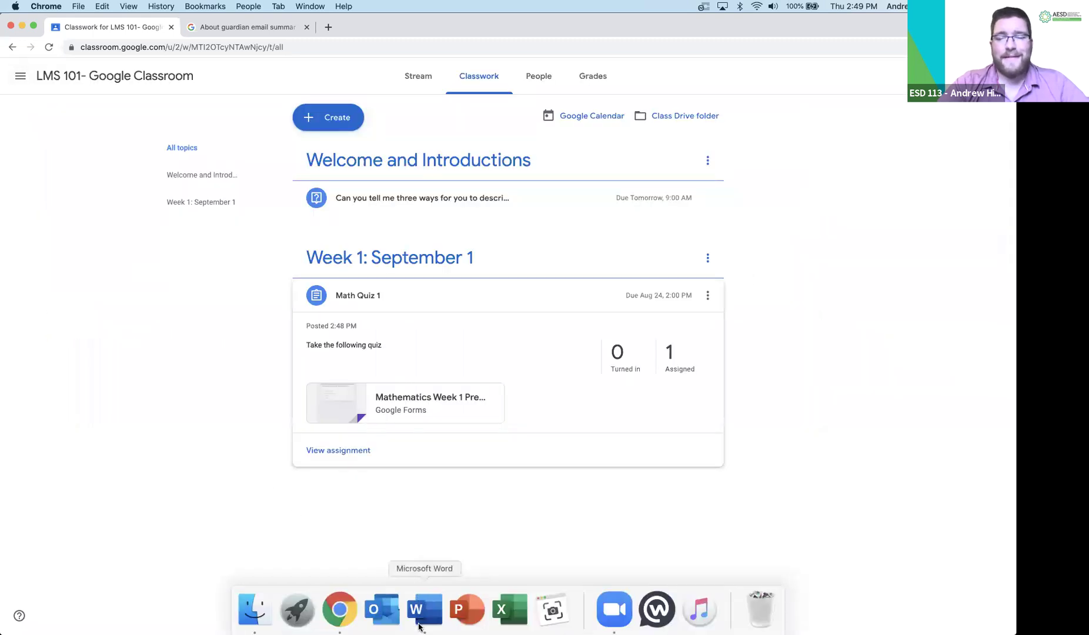
pyautogui.rightClick(331, 606)
pyautogui.click(412, 430)
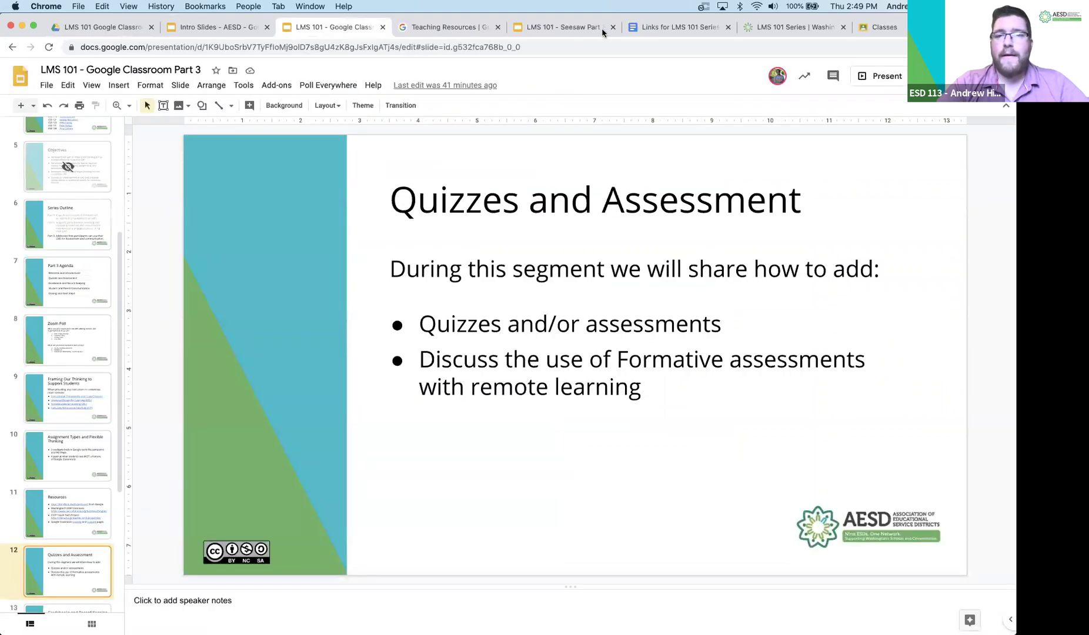
pyautogui.click(864, 28)
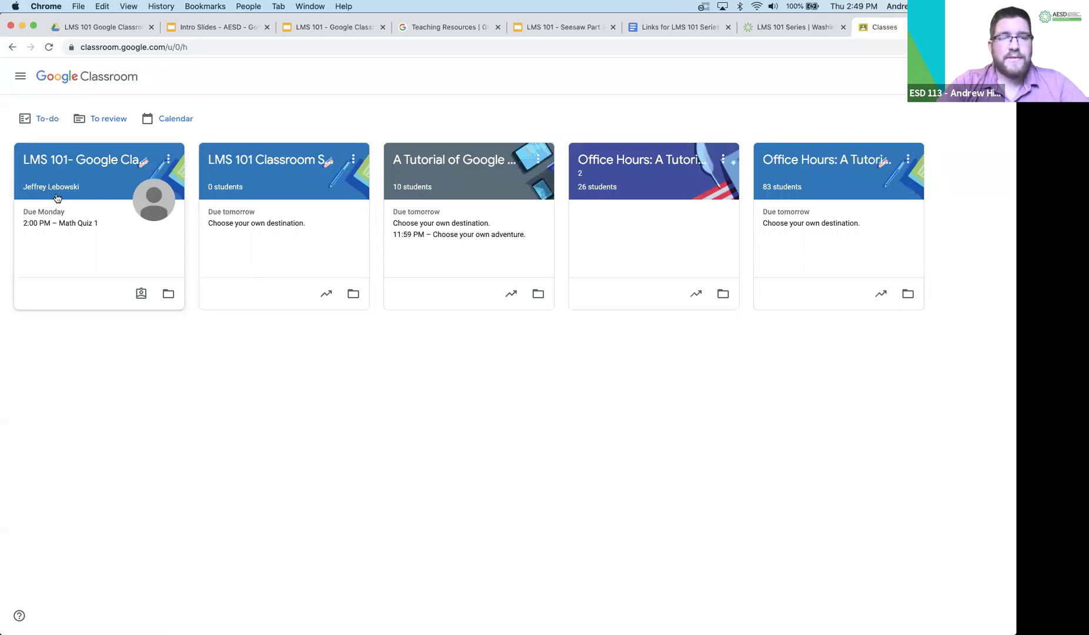
# - Open the Math Quiz 1 assignment from the LMS 101- Google Classroom class's classwork as the student and open its attached Google Forms quiz
pyautogui.click(77, 170)
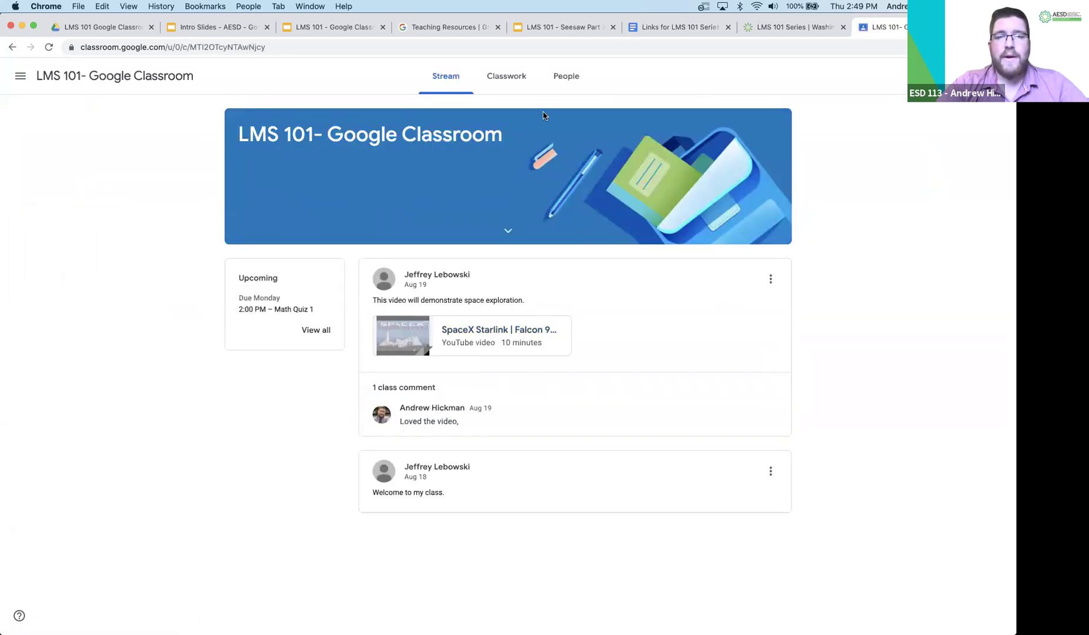
pyautogui.click(526, 92)
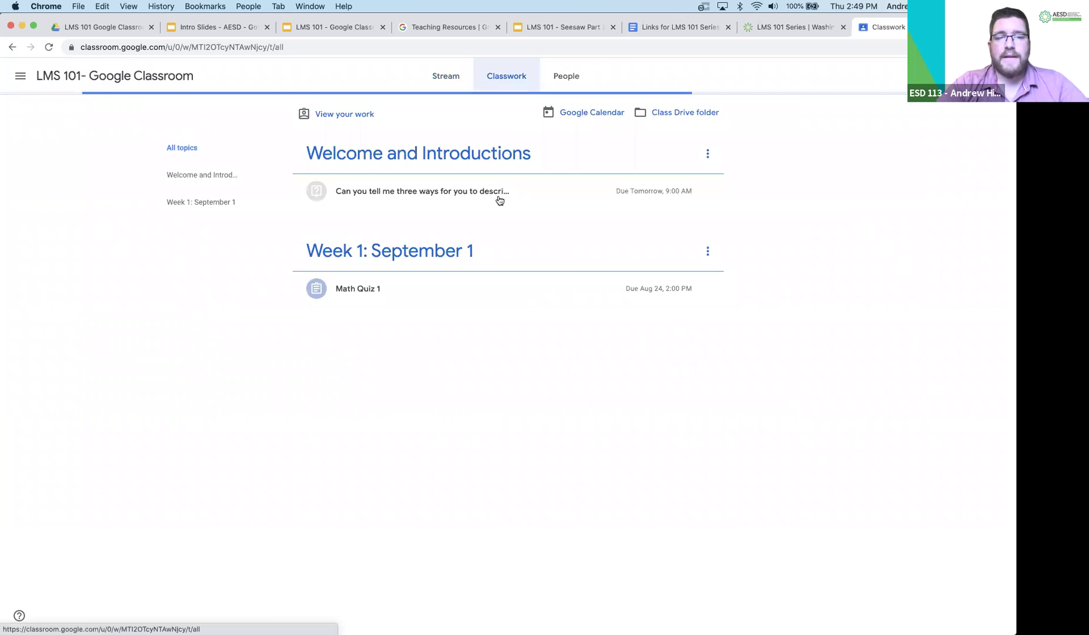
pyautogui.click(369, 294)
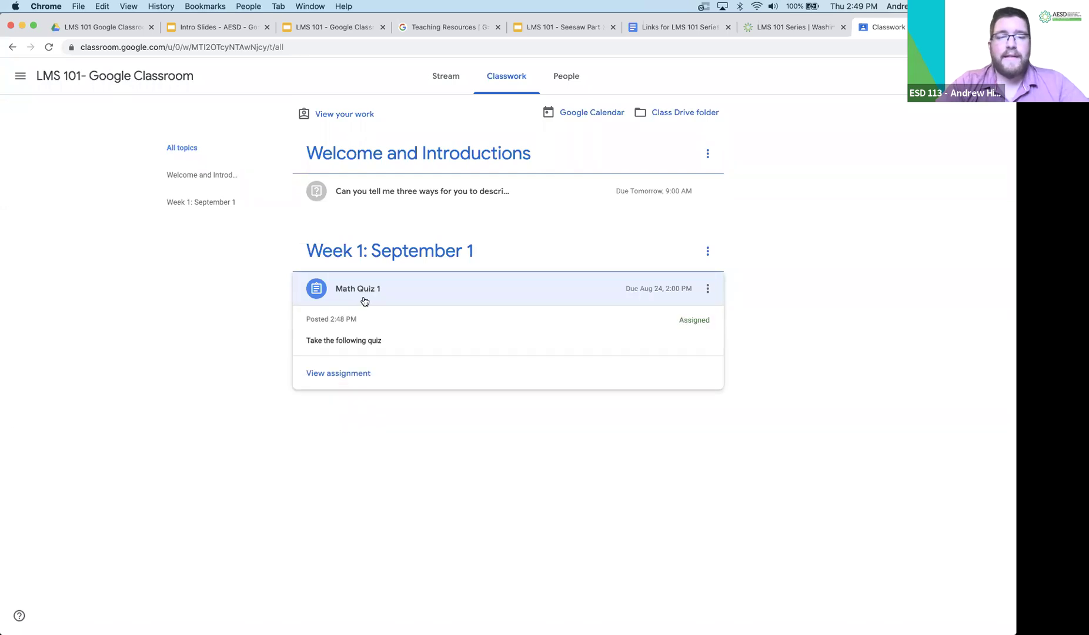
pyautogui.click(352, 434)
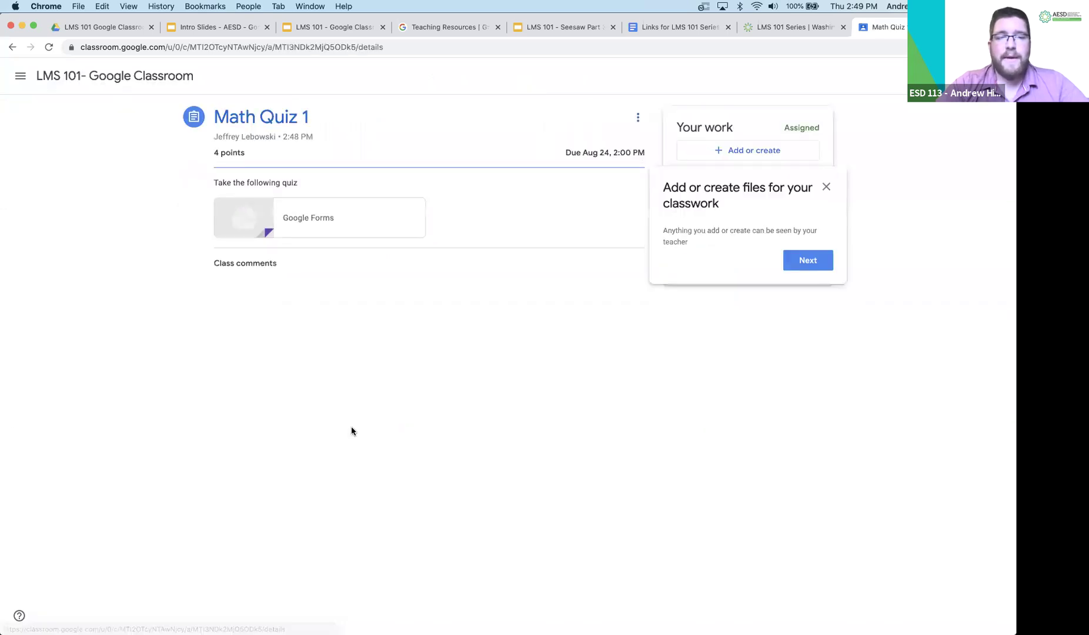
pyautogui.click(826, 186)
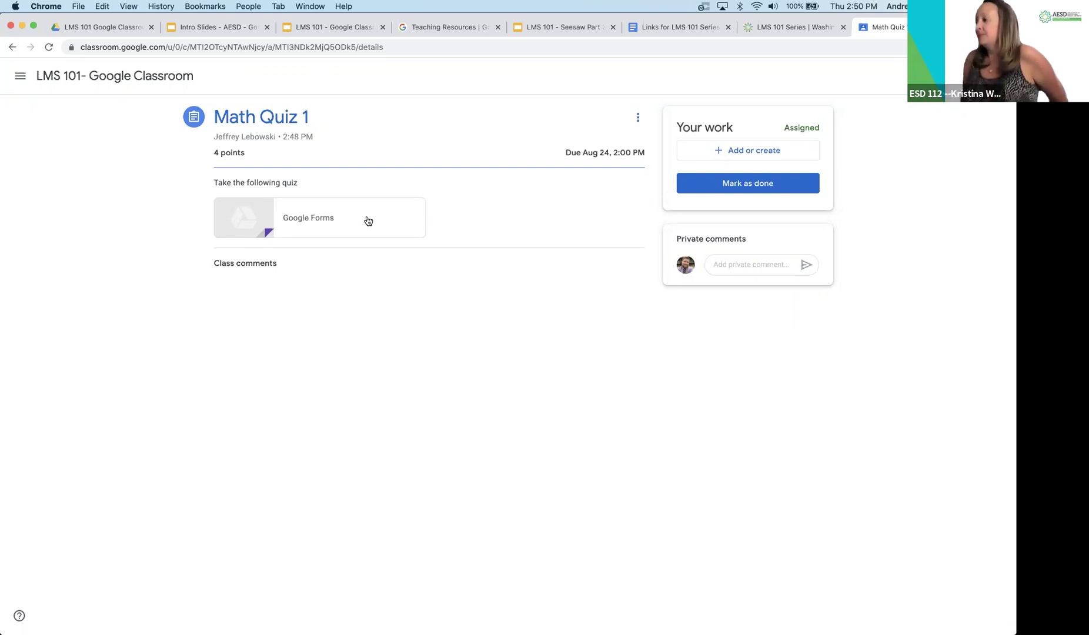
pyautogui.click(358, 234)
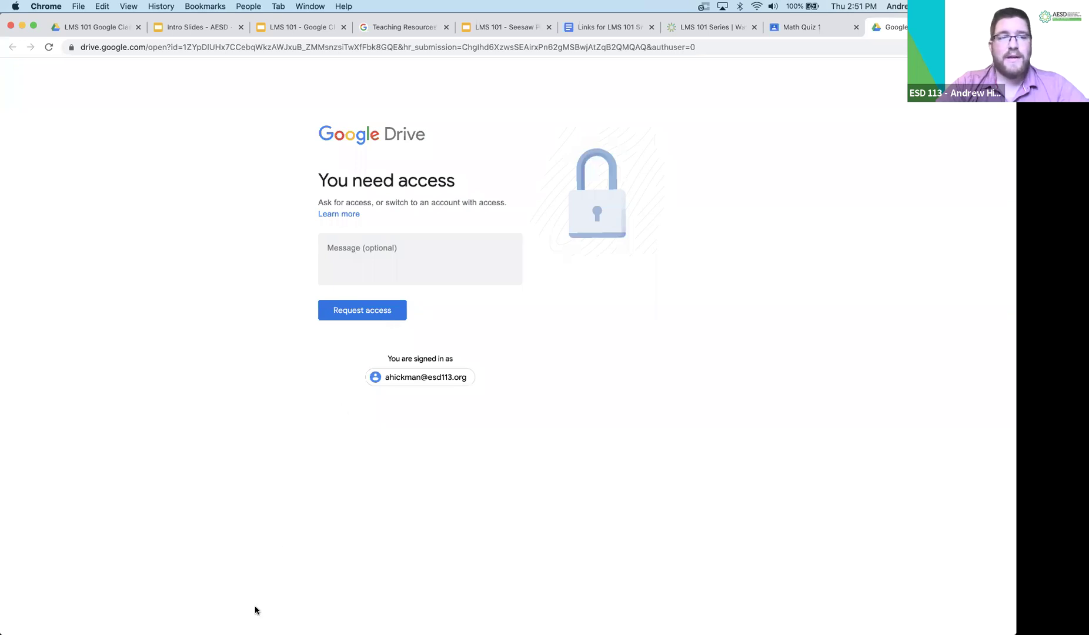
# - Switch to the teacher's Chrome window, open the quiz form for editing and save it without the restriction to ESD 112 Digital Learning Services users
pyautogui.moveTo(276, 626)
pyautogui.rightClick(339, 614)
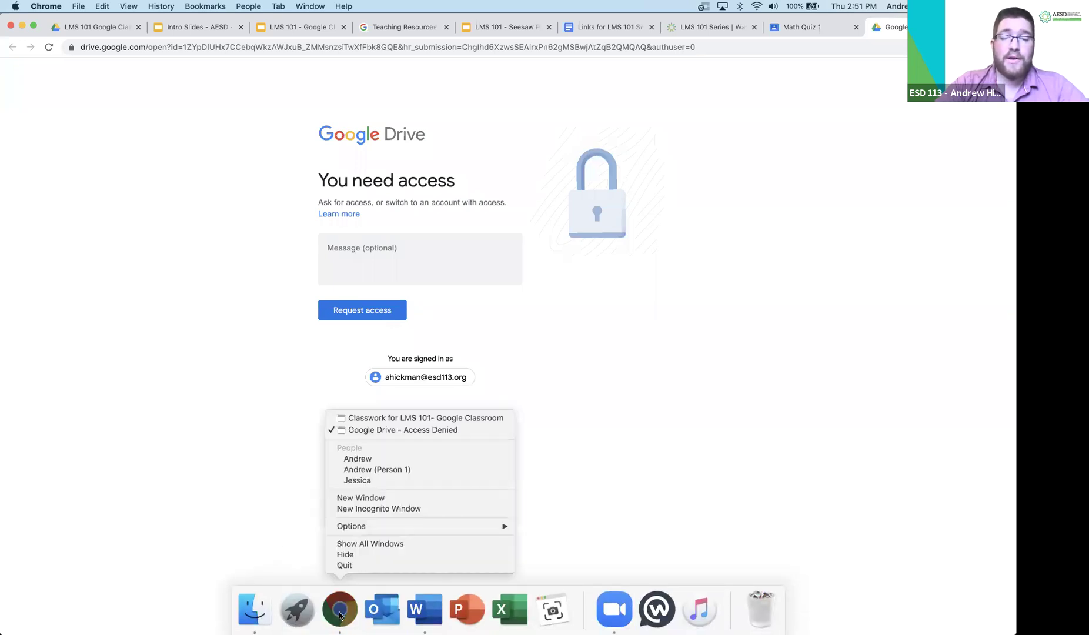
pyautogui.click(383, 428)
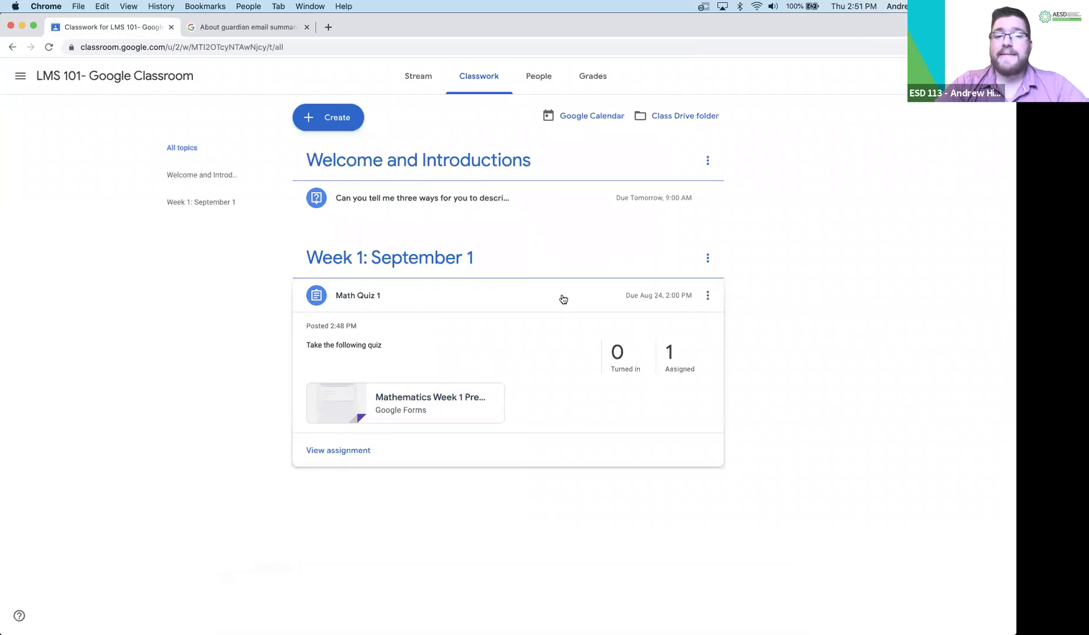
pyautogui.click(381, 398)
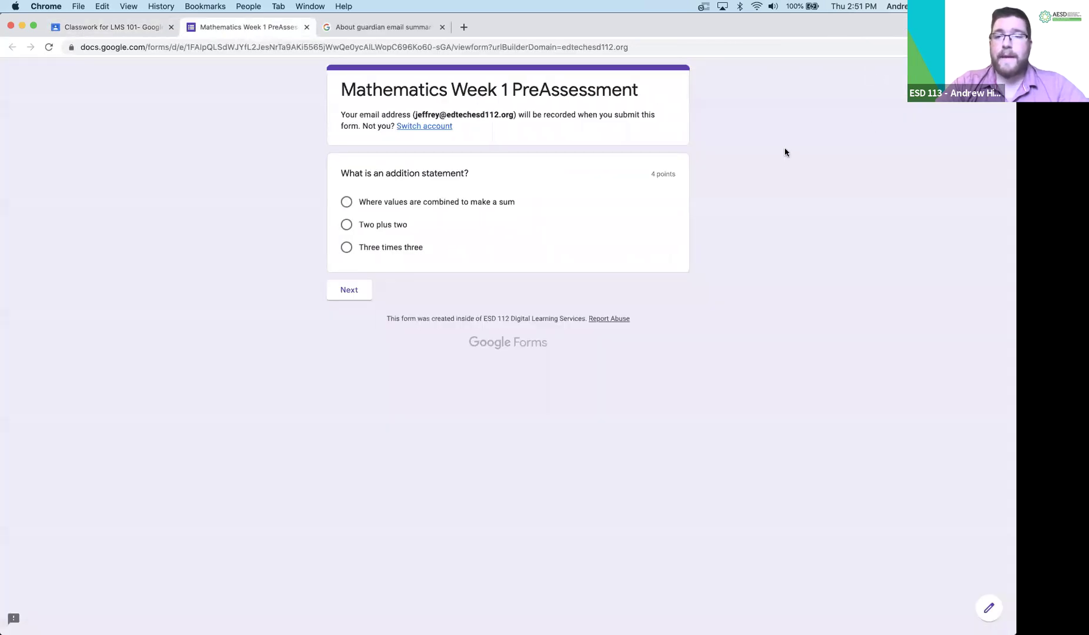
pyautogui.click(988, 609)
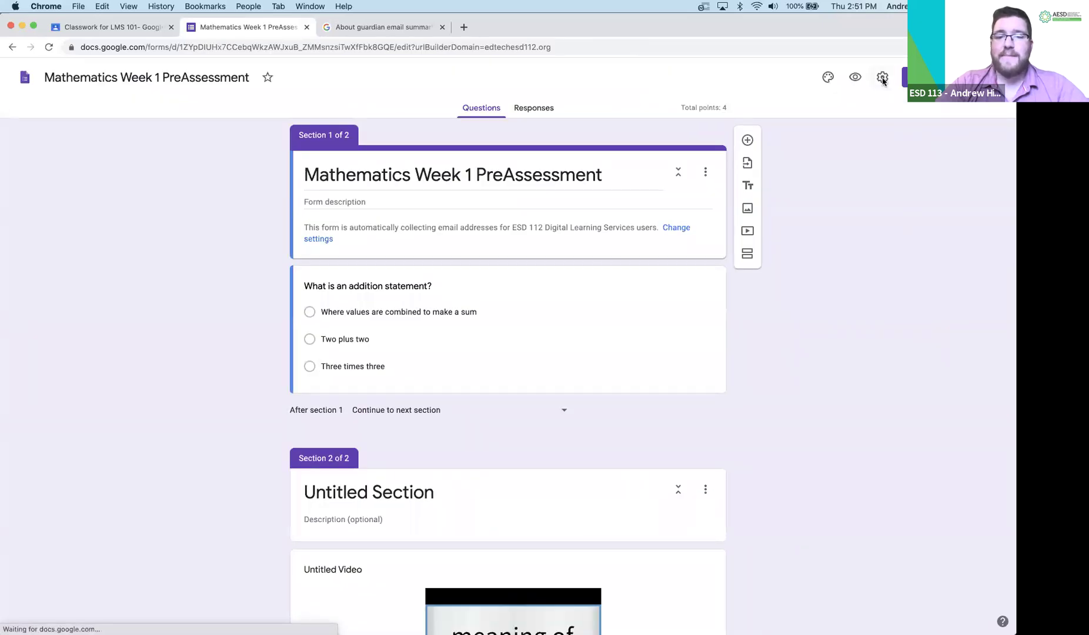
pyautogui.click(882, 77)
pyautogui.click(511, 390)
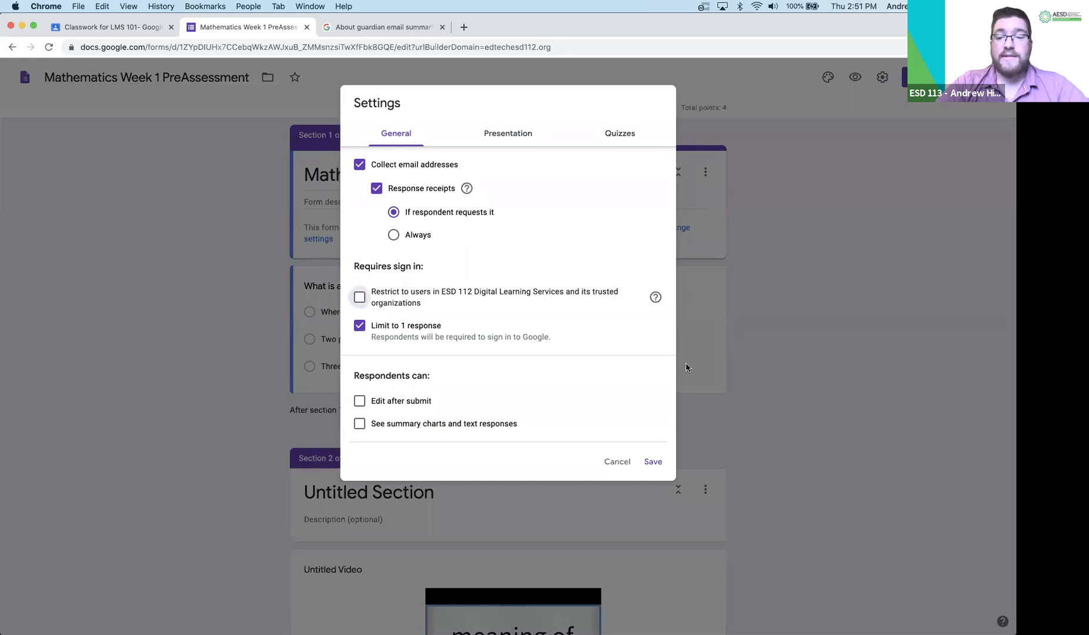
pyautogui.click(653, 462)
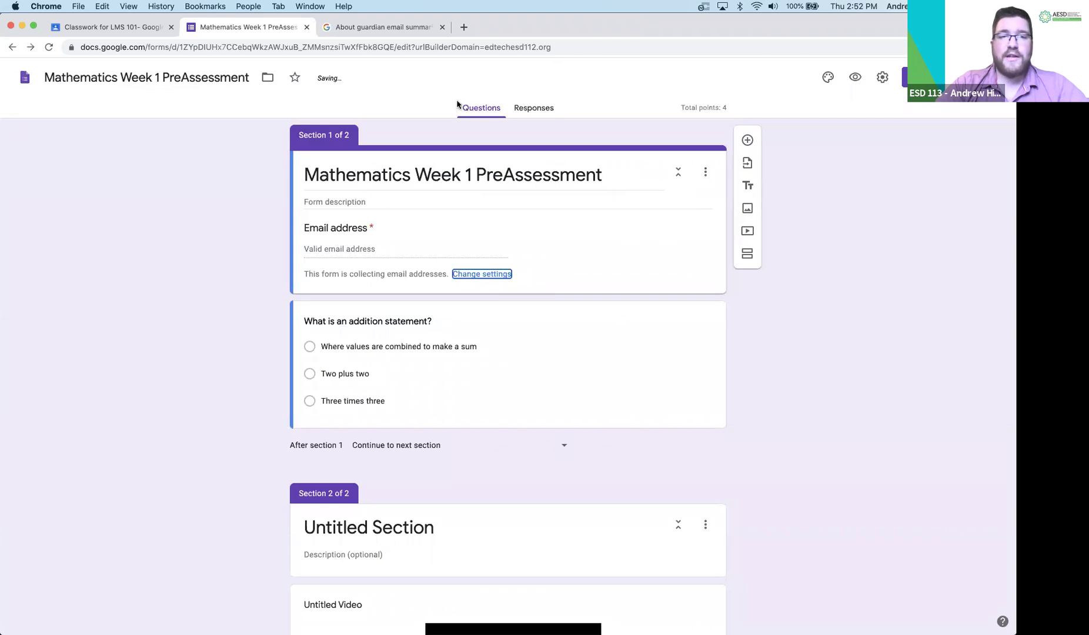
# - Switch back to the student's Chrome window, close the Google Drive access page and reopen the quiz attached to Math Quiz 1
pyautogui.moveTo(293, 624)
pyautogui.rightClick(340, 610)
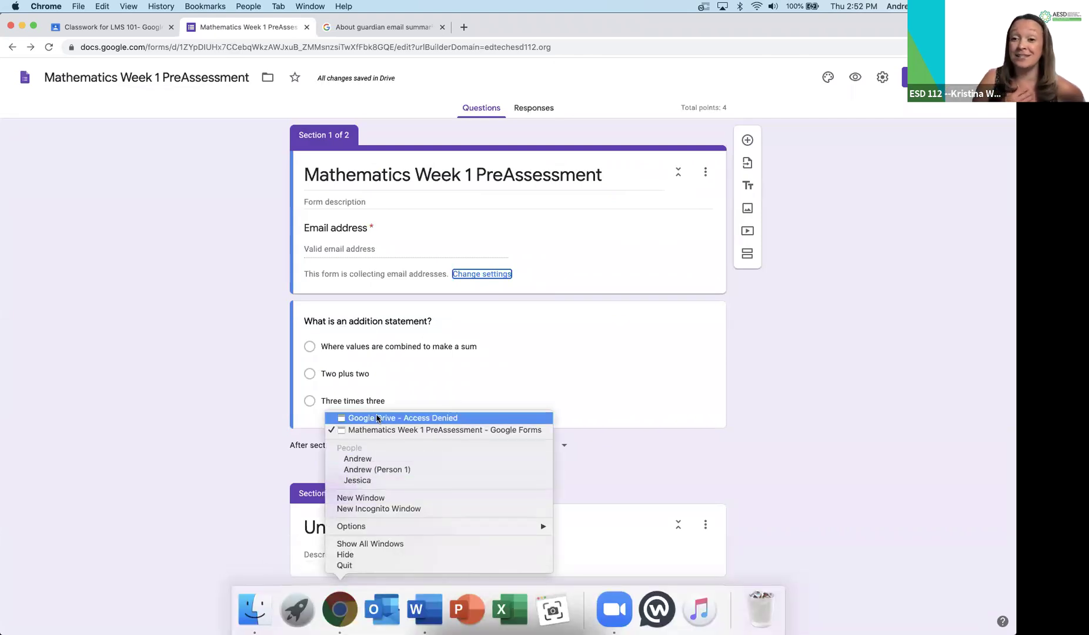
pyautogui.click(376, 418)
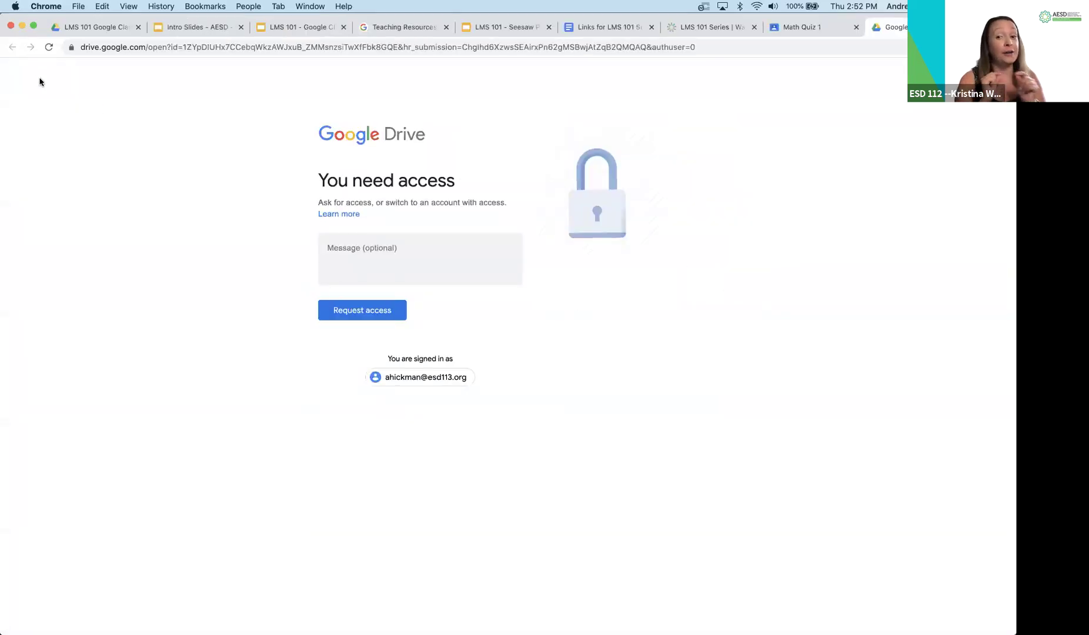
pyautogui.click(811, 28)
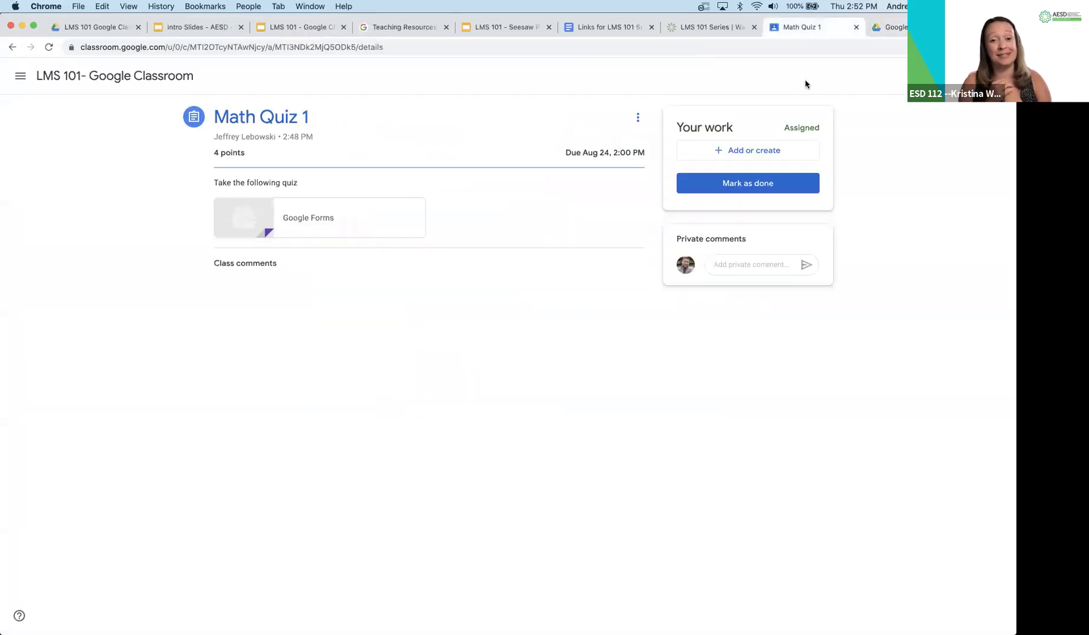
pyautogui.click(959, 27)
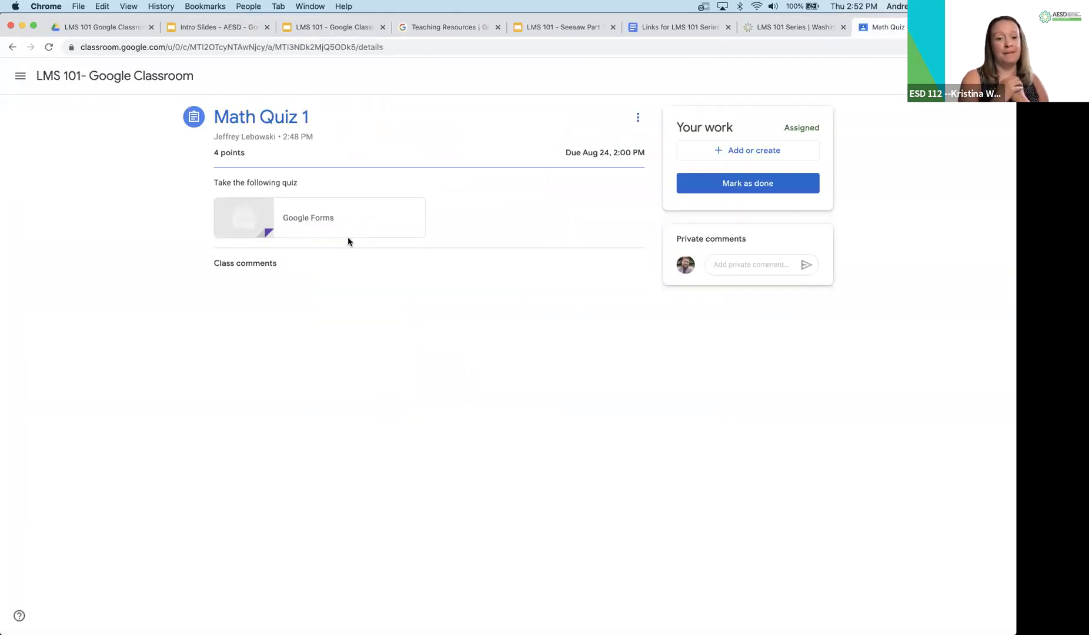
pyautogui.click(342, 223)
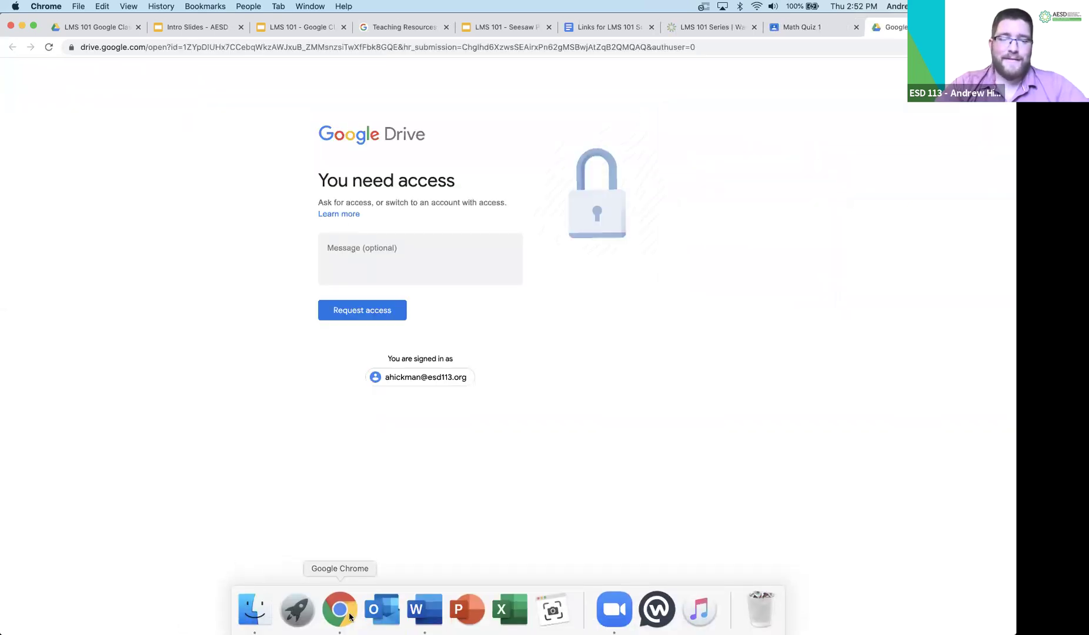
# - Return to the teacher's quiz form, review its quiz, presentation and general settings, and close them without changes
pyautogui.rightClick(348, 615)
pyautogui.click(409, 430)
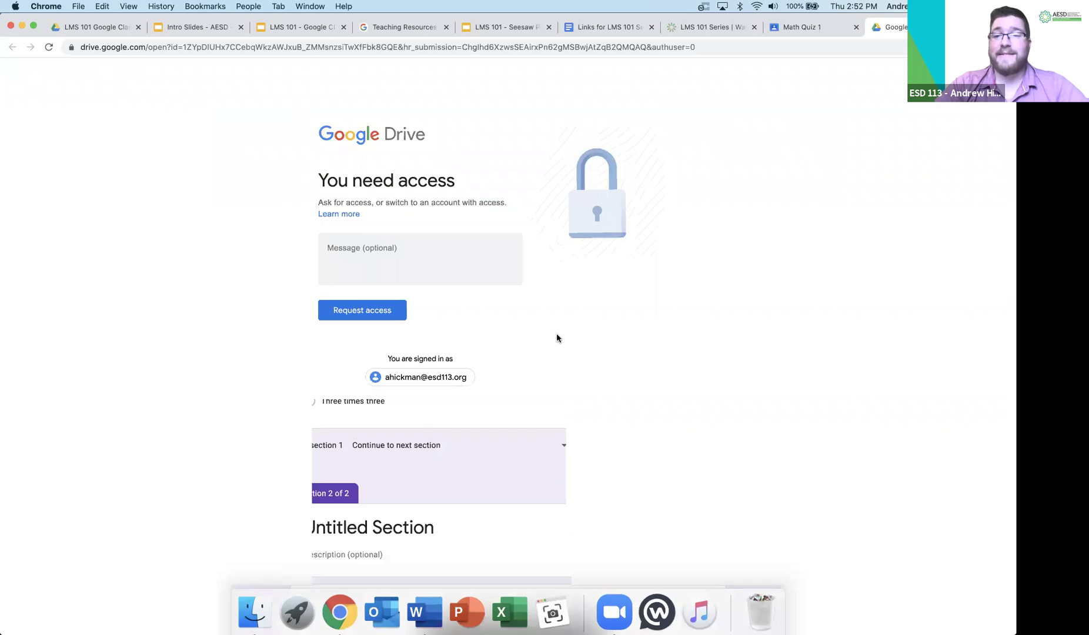
pyautogui.click(882, 77)
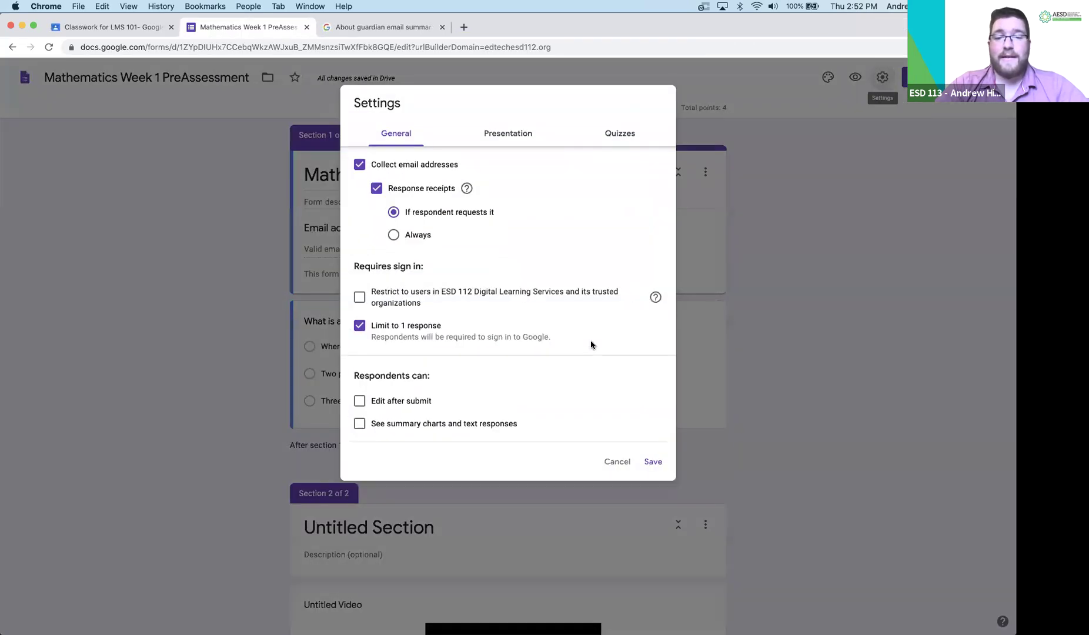
pyautogui.click(606, 139)
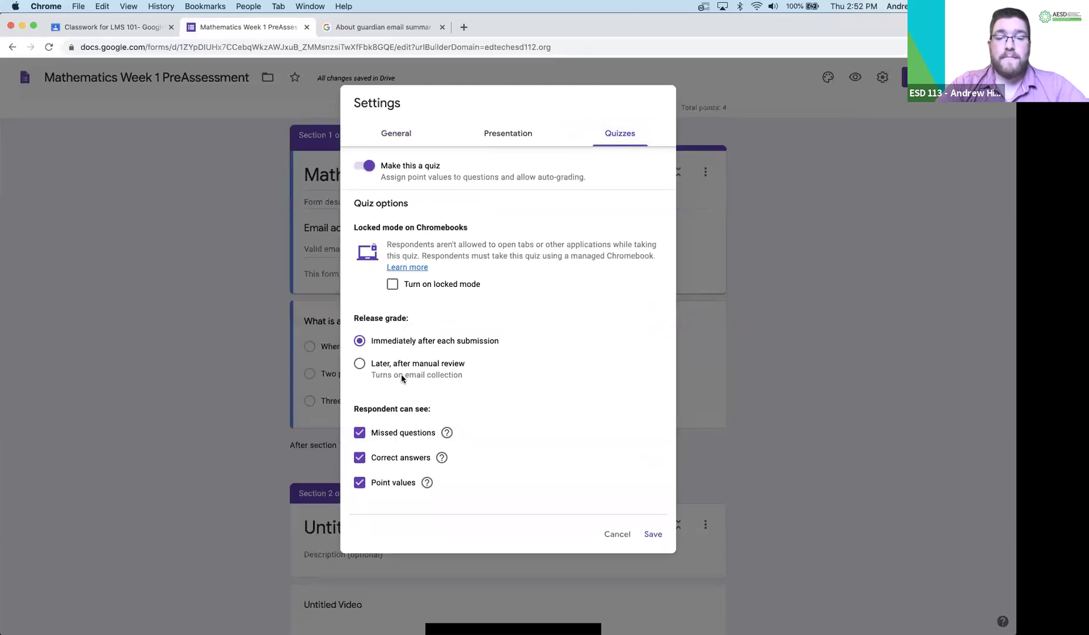
pyautogui.click(503, 131)
pyautogui.click(397, 136)
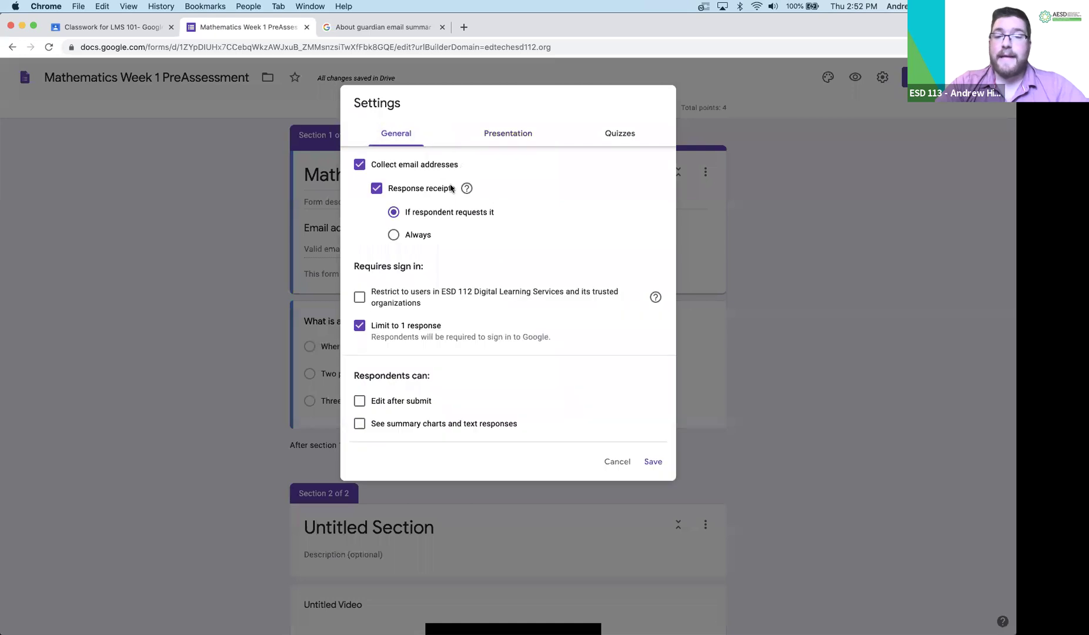
pyautogui.click(615, 461)
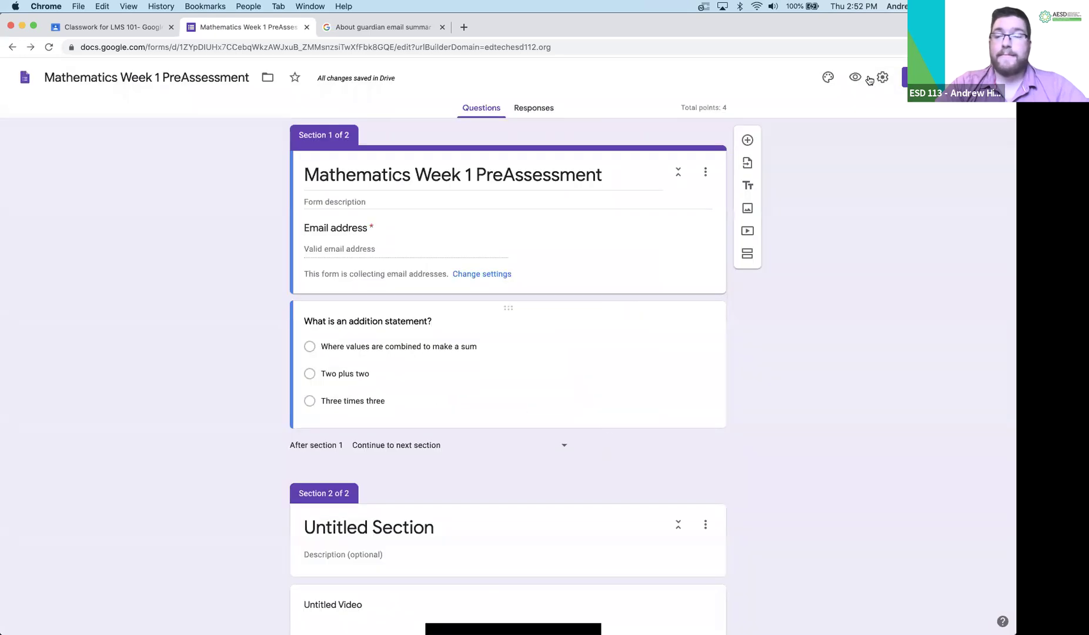
# - In the student's Chrome window, reload and close the Google Drive access page and mark the Math Quiz 1 assignment as done
pyautogui.moveTo(263, 628)
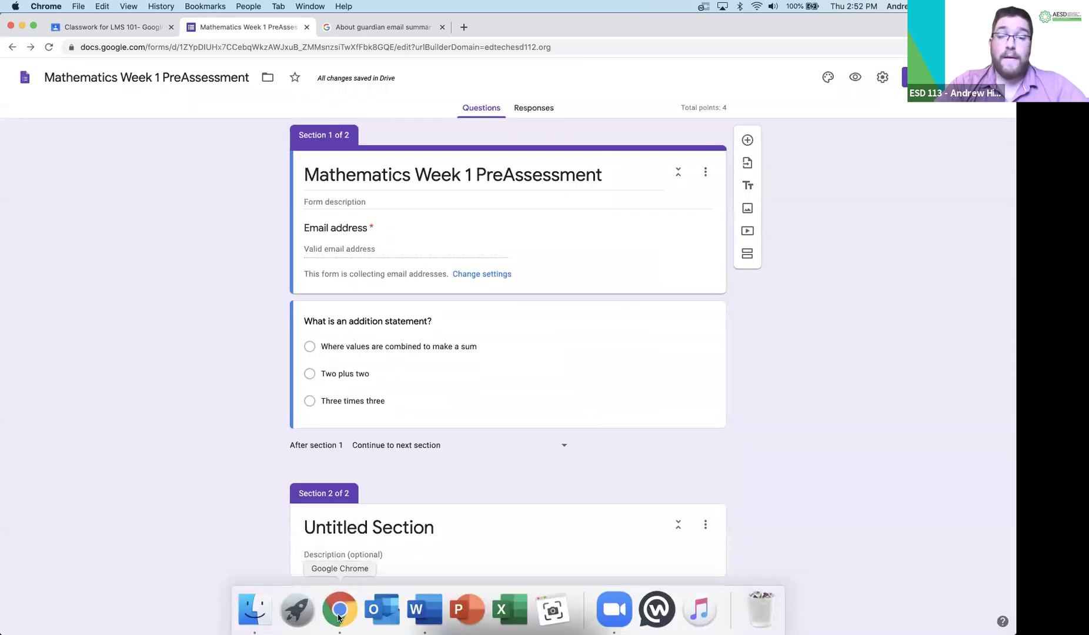
pyautogui.rightClick(339, 617)
pyautogui.click(393, 419)
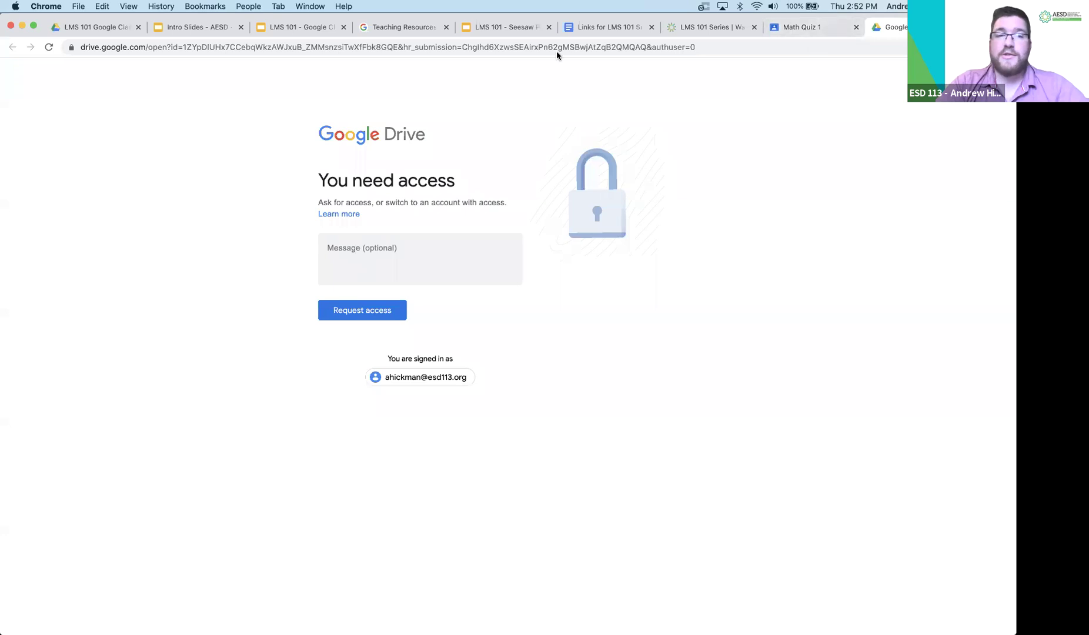
pyautogui.click(49, 47)
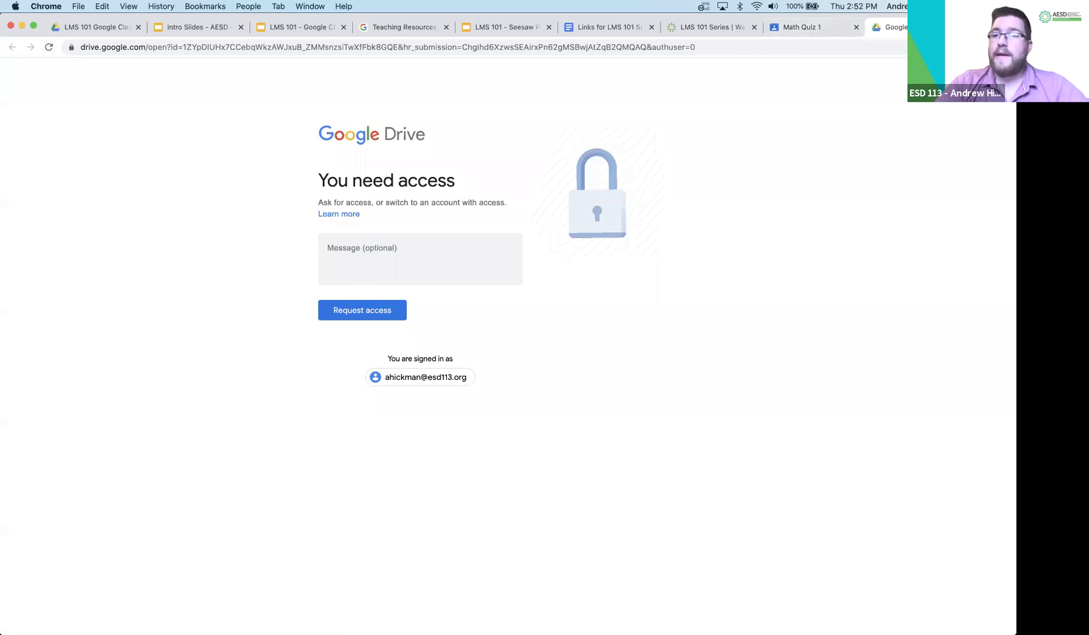
pyautogui.press('super+w')
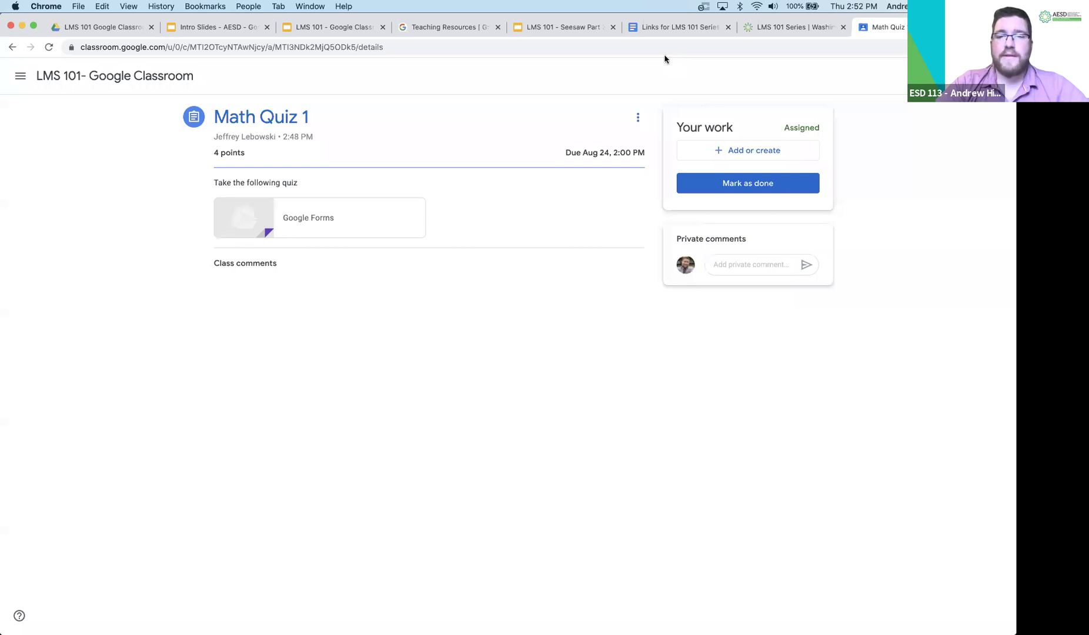
pyautogui.click(744, 183)
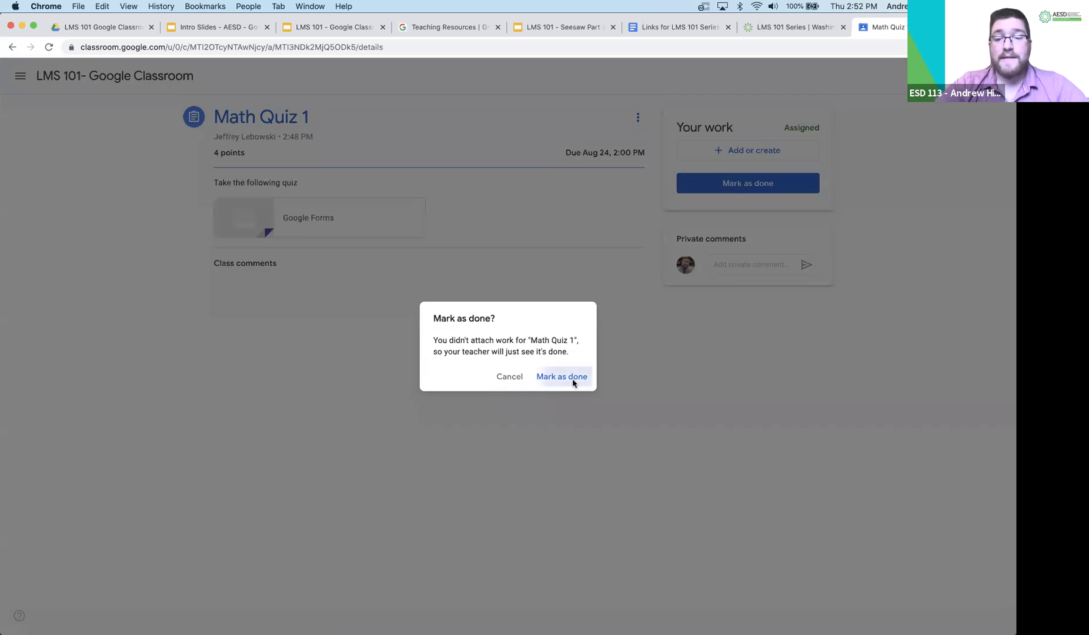
pyautogui.click(570, 378)
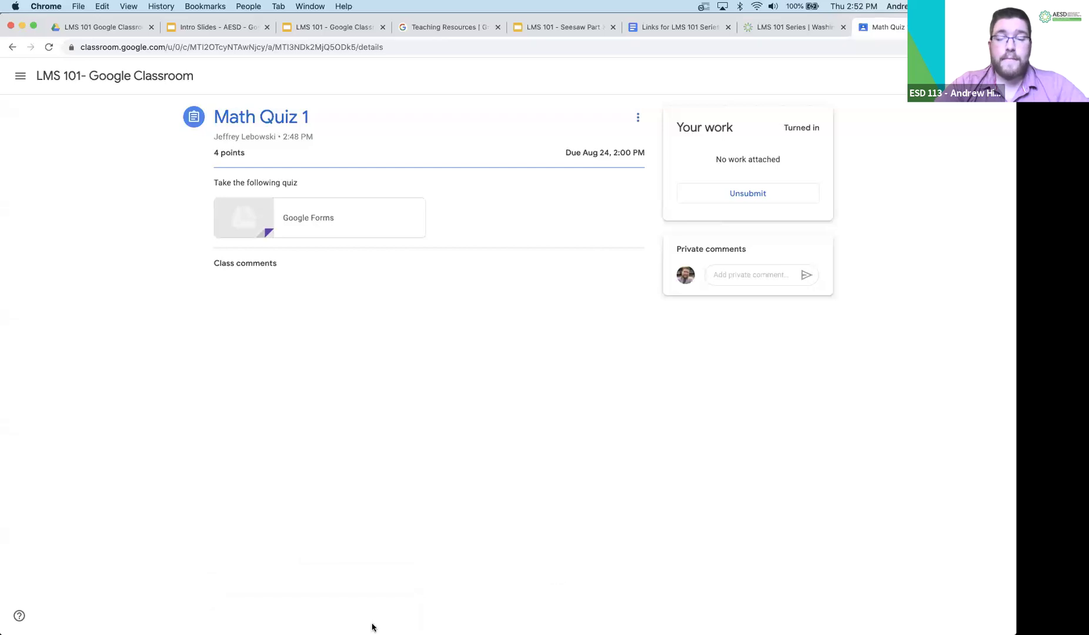
# - Switch to the teacher's Chrome window, close the quiz form and open the student work for Math Quiz 1
pyautogui.rightClick(347, 611)
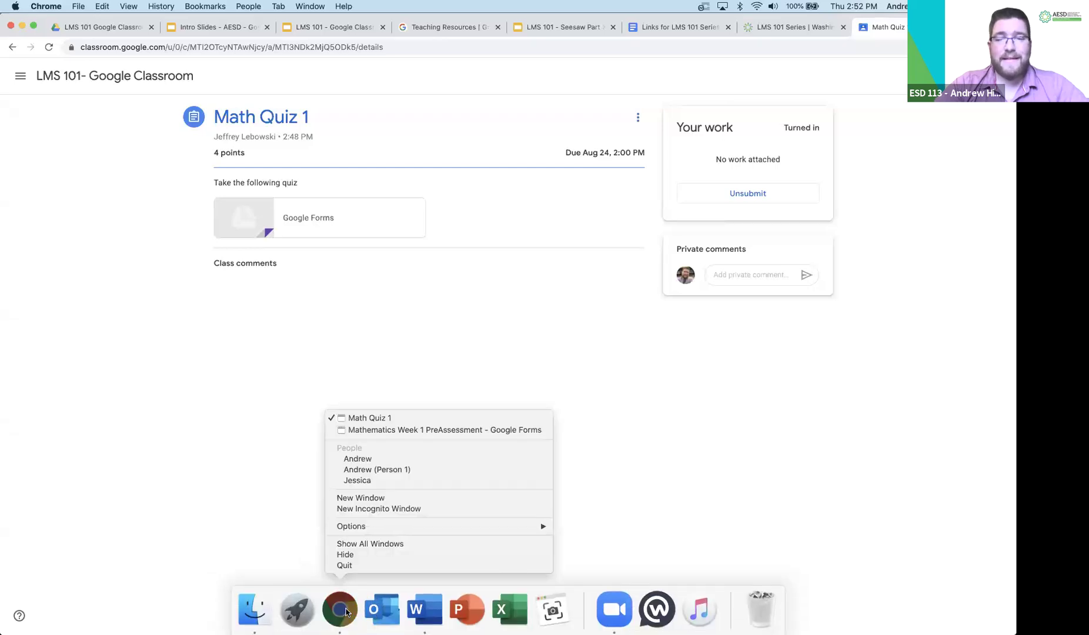
pyautogui.click(384, 429)
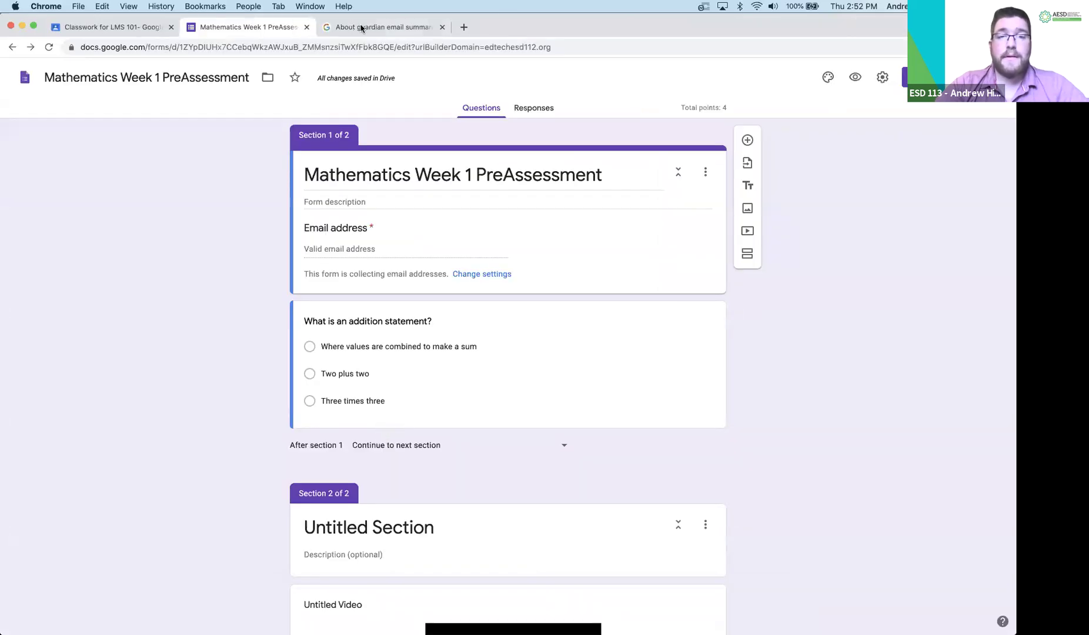
pyautogui.click(306, 28)
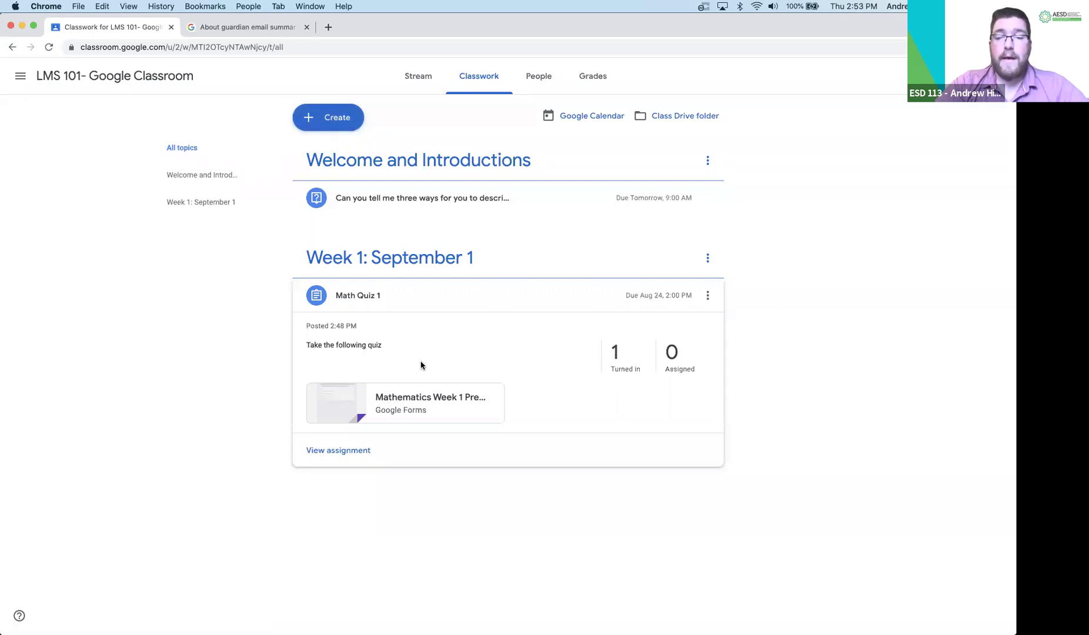
pyautogui.click(354, 453)
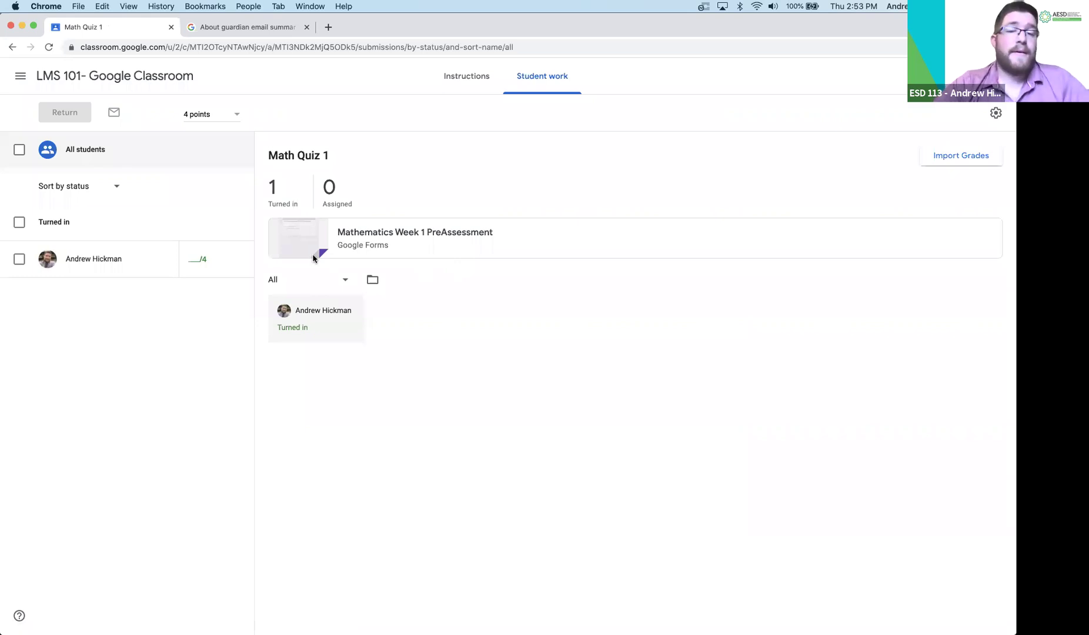
# - Enter a grade of 4 out of 4 for the student's Math Quiz 1 submission and start returning it
pyautogui.click(190, 259)
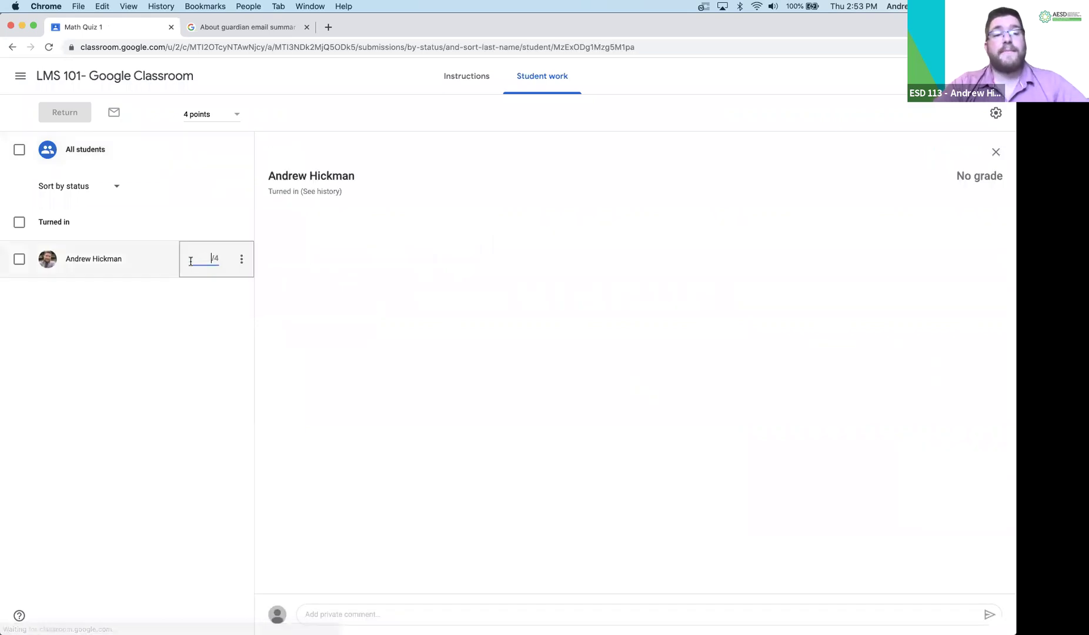
pyautogui.write('4')
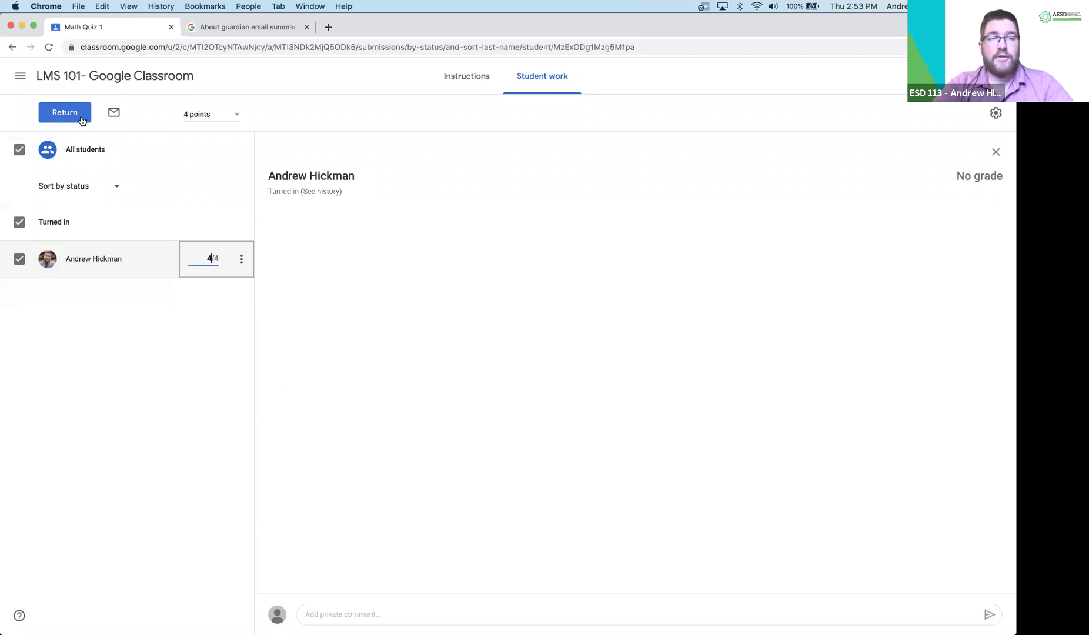
pyautogui.click(64, 112)
# - Add the private comment "This was a great example of your potential." and return the graded work to the student
pyautogui.click(552, 382)
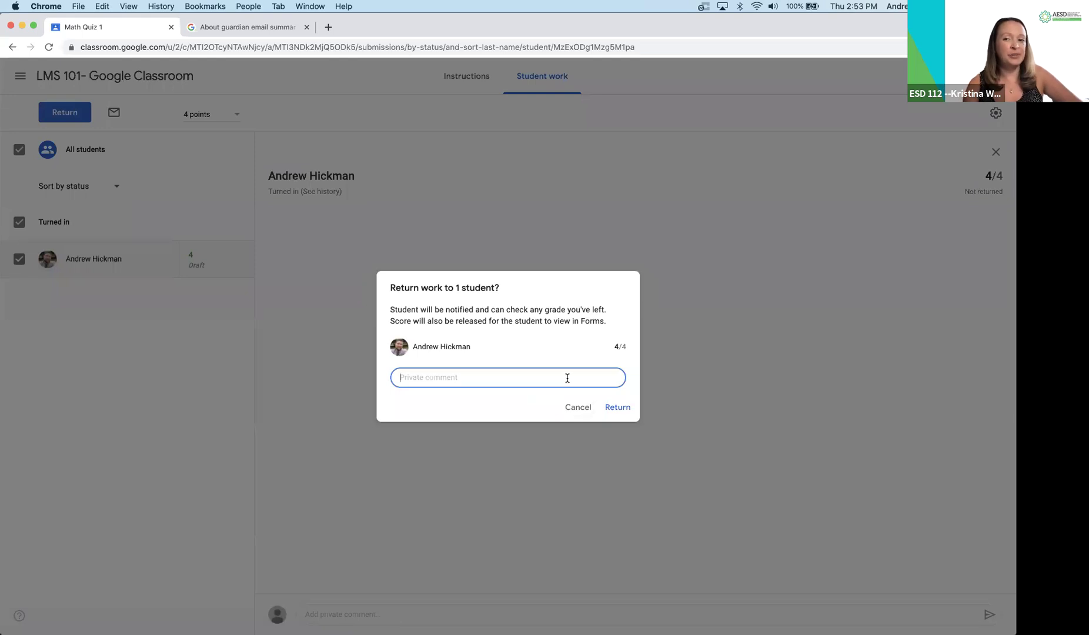
pyautogui.write('Hi')
pyautogui.press('BackSpace')
pyautogui.press('BackSpace')
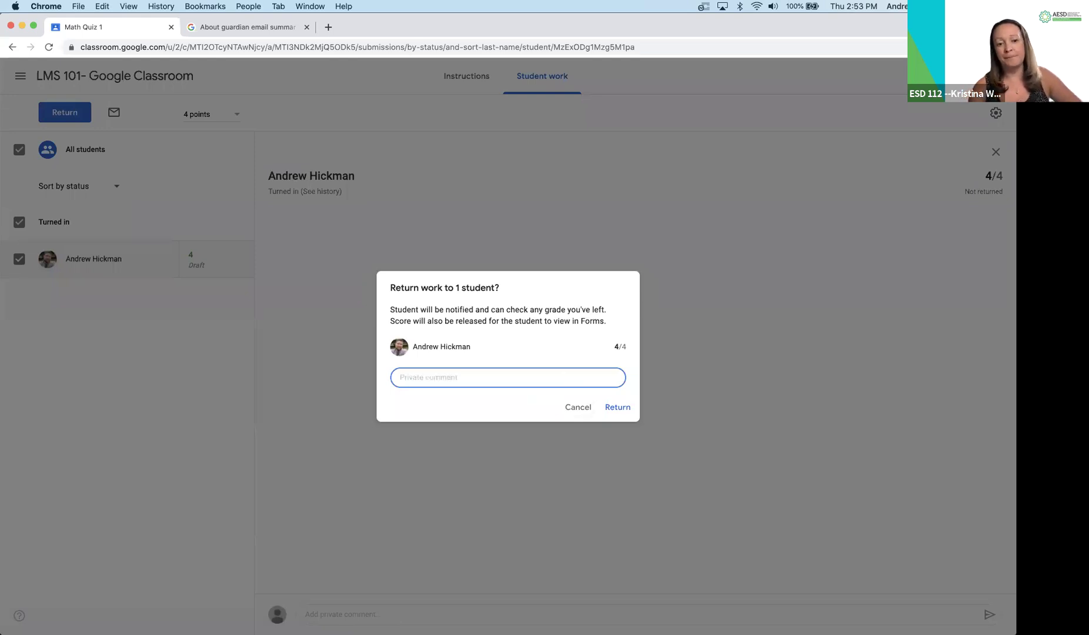
pyautogui.write('THi')
pyautogui.press('BackSpace')
pyautogui.press('BackSpace')
pyautogui.write('his was a')
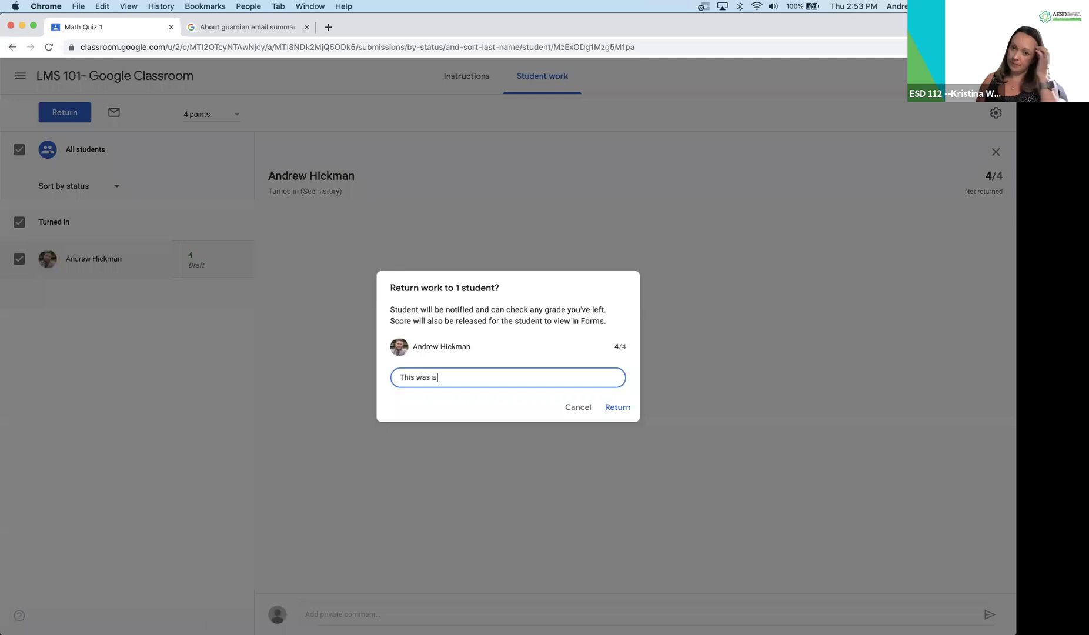
pyautogui.write(' great example of your potential.')
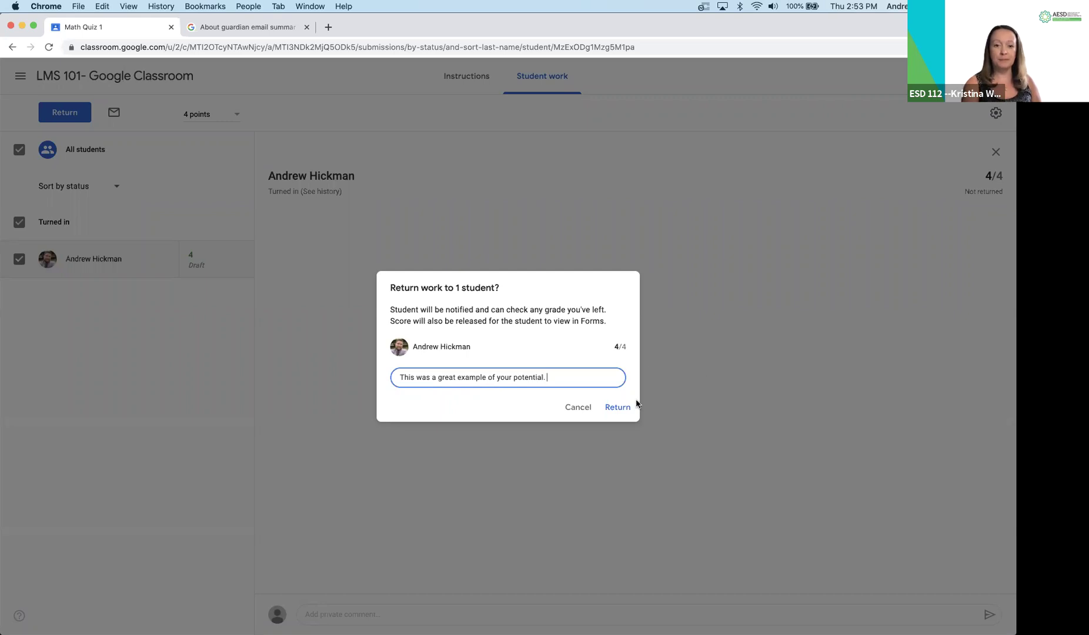
pyautogui.click(616, 411)
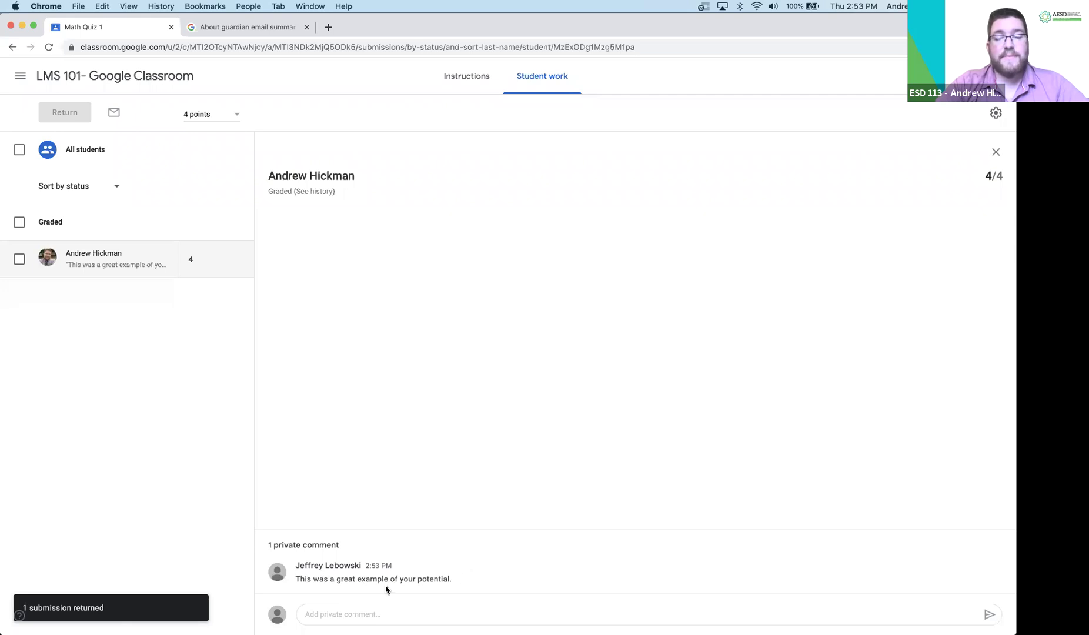
# - In the student's Chrome window, reload Math Quiz 1, review the returned grade and comment, and view the resubmit prompt without resubmitting
pyautogui.moveTo(254, 615)
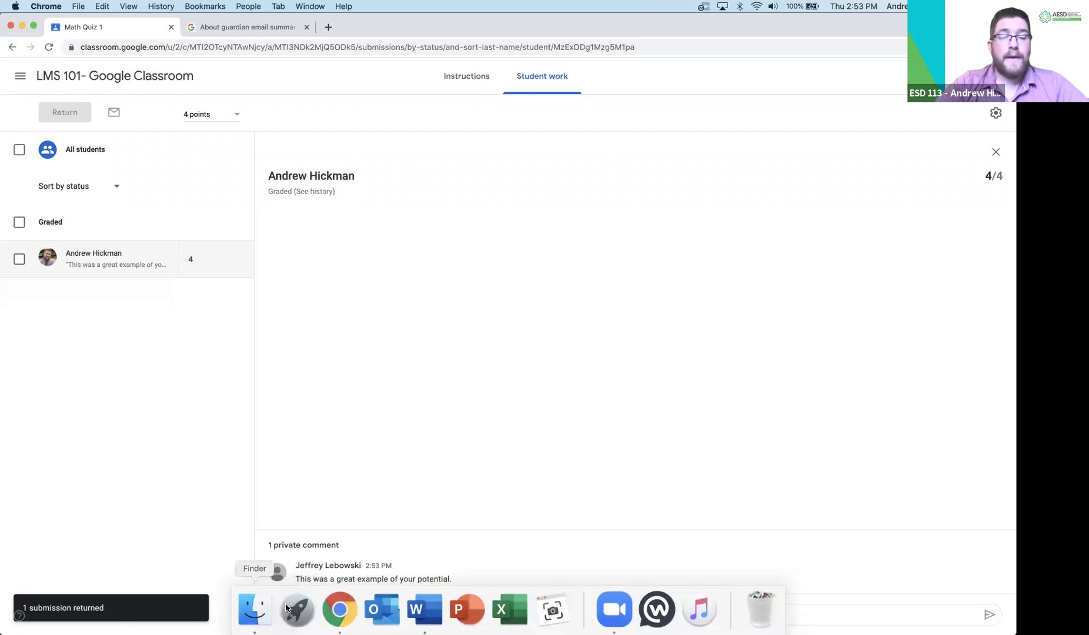
pyautogui.rightClick(342, 612)
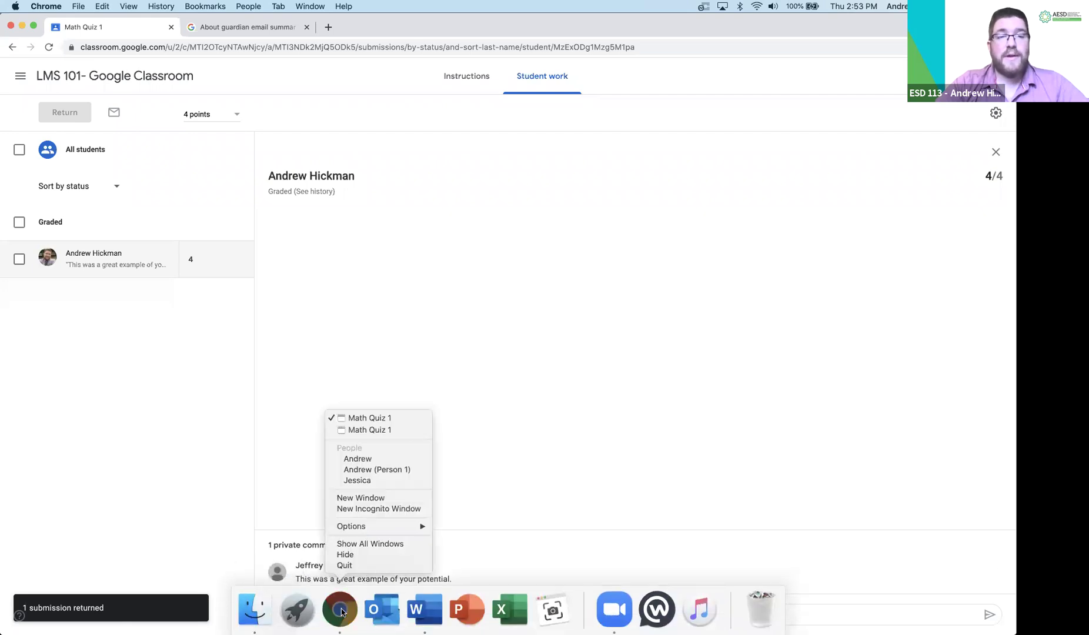
pyautogui.click(357, 431)
pyautogui.click(50, 47)
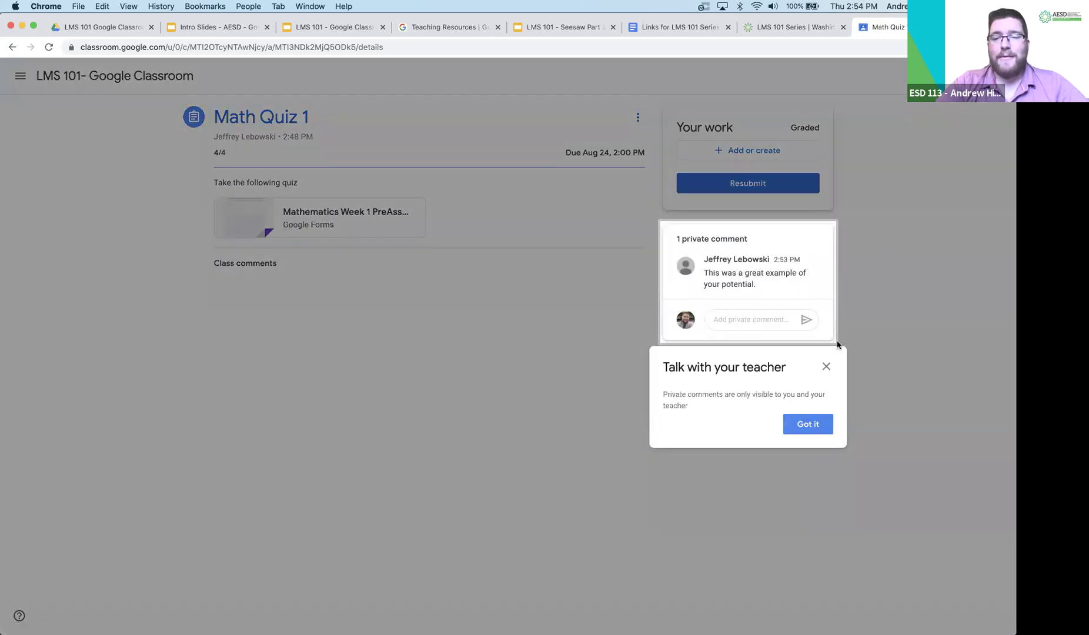
pyautogui.click(810, 424)
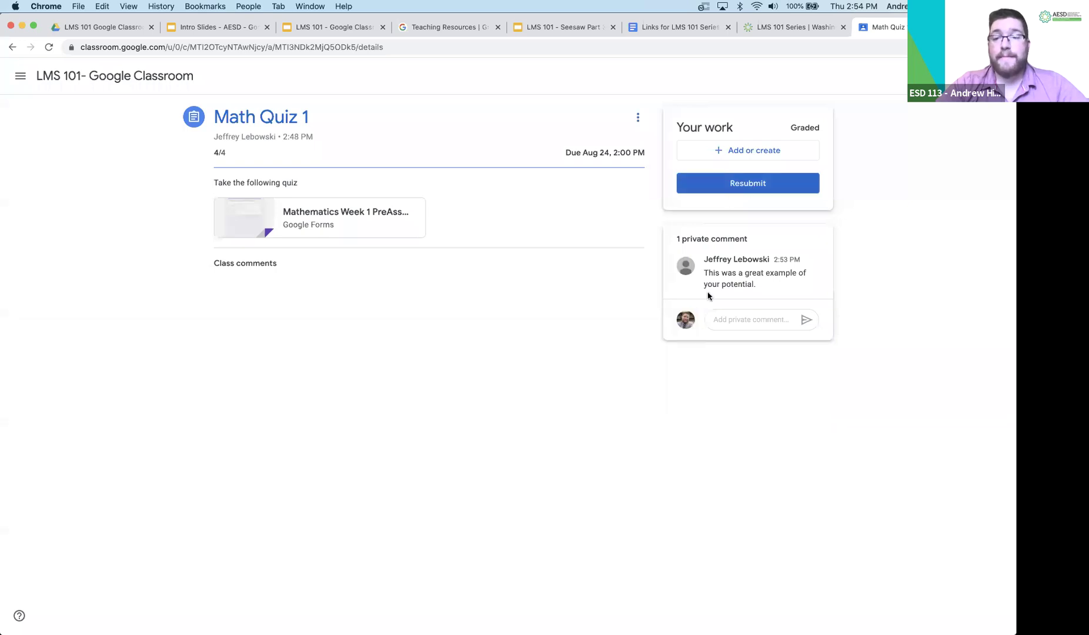
pyautogui.click(745, 184)
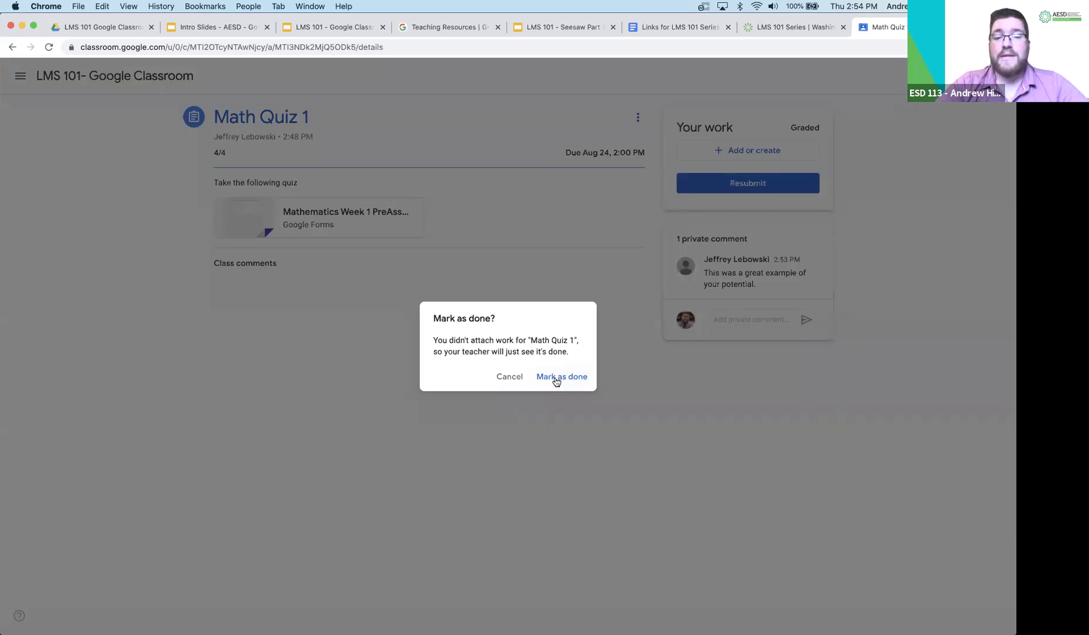
pyautogui.click(509, 379)
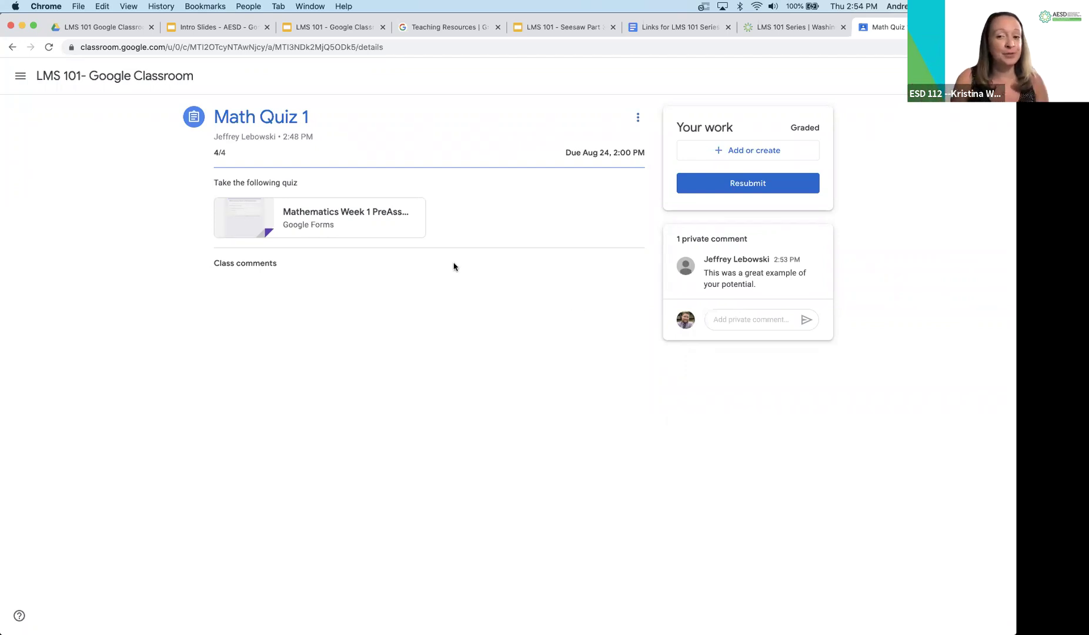
# - Return the student's window to the class stream, switch to the teacher's Chrome window and open the class's Grades page, dismissing its setup tip
pyautogui.click(80, 78)
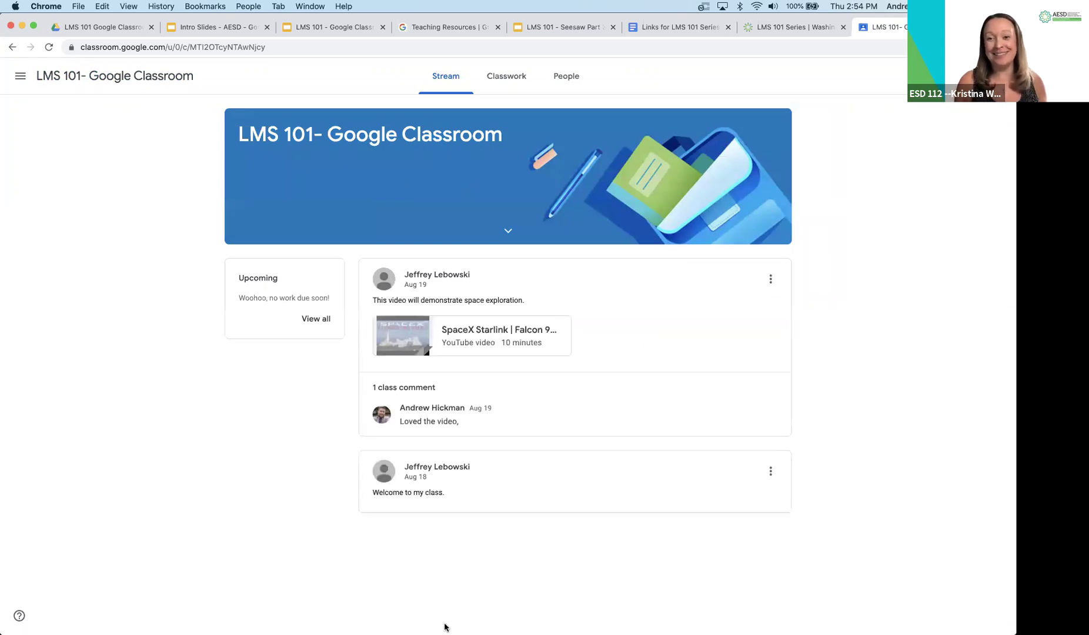
pyautogui.moveTo(446, 626)
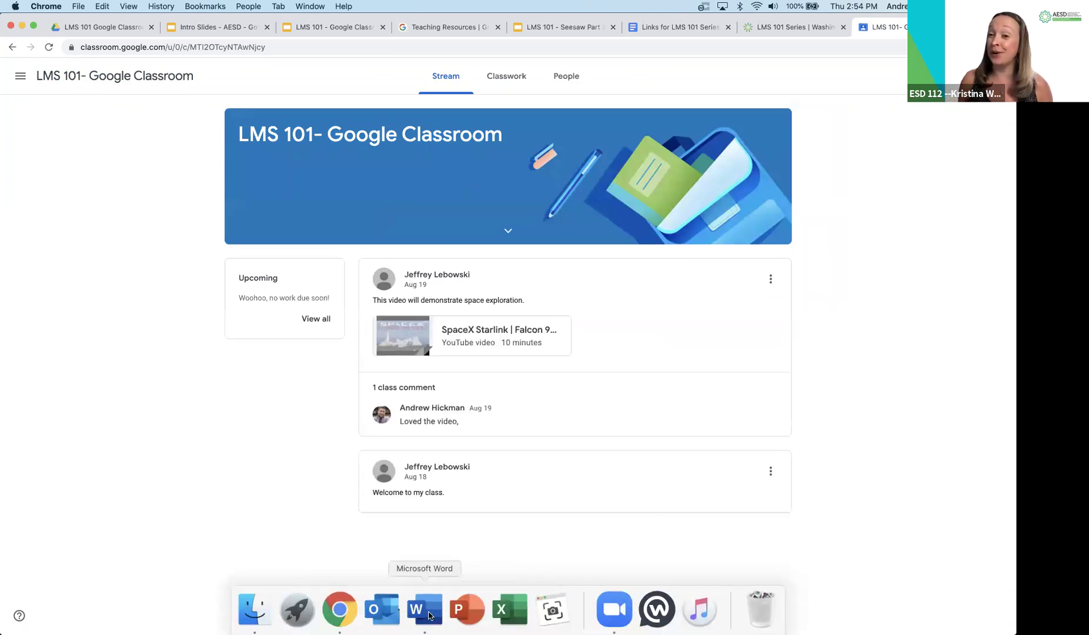
pyautogui.rightClick(339, 617)
pyautogui.click(381, 431)
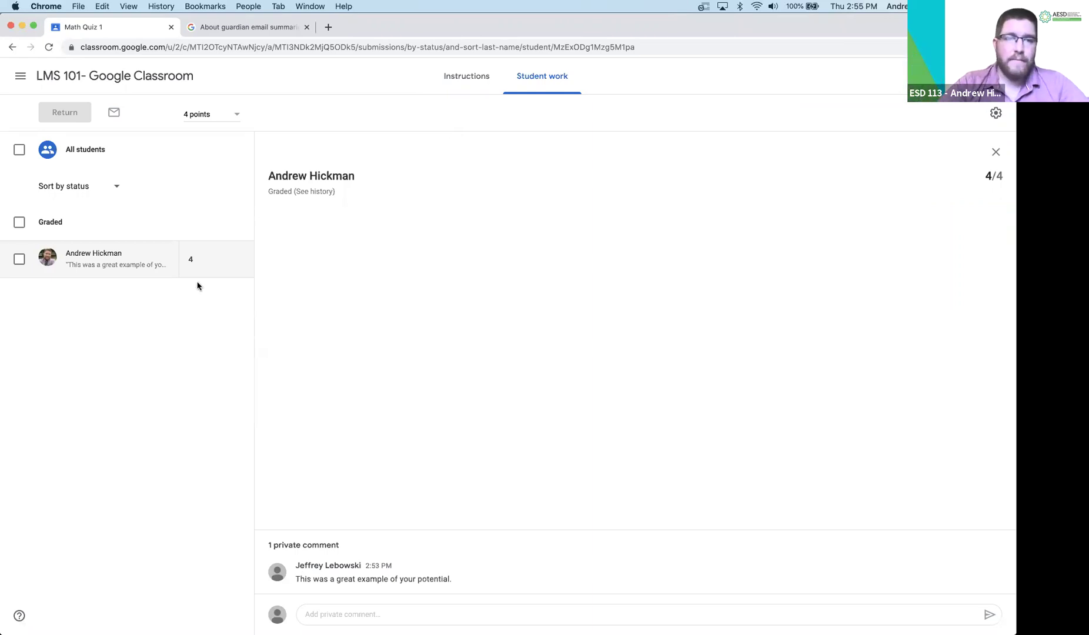
pyautogui.click(118, 78)
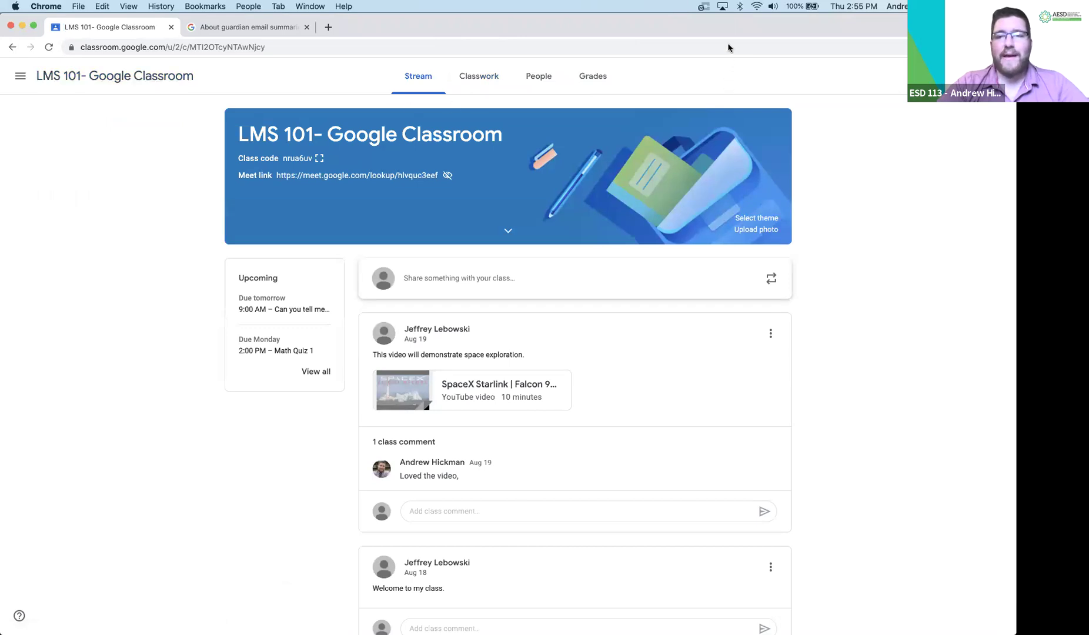
pyautogui.click(584, 79)
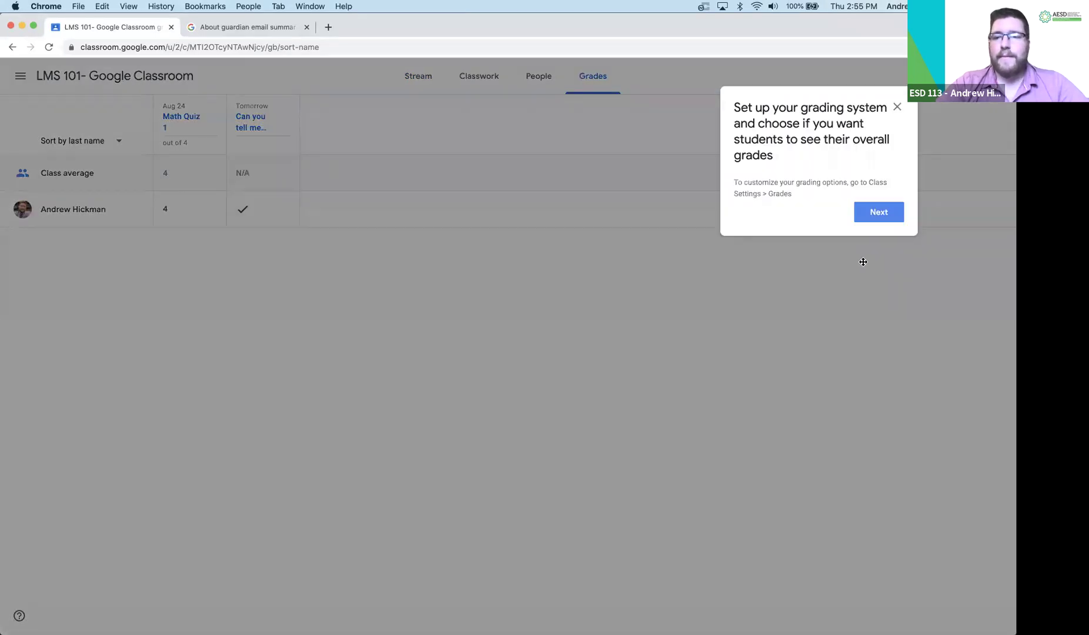
pyautogui.click(897, 107)
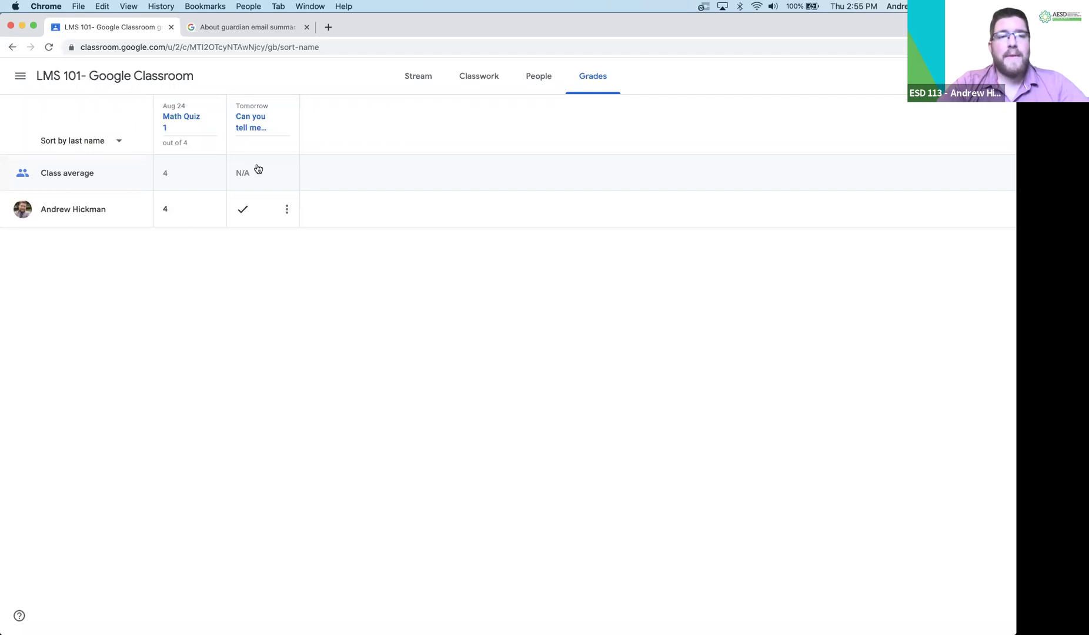
# - Review the student answers to the "Can you tell me..." question and inspect both assignments' grade cells on the Grades page
pyautogui.click(255, 126)
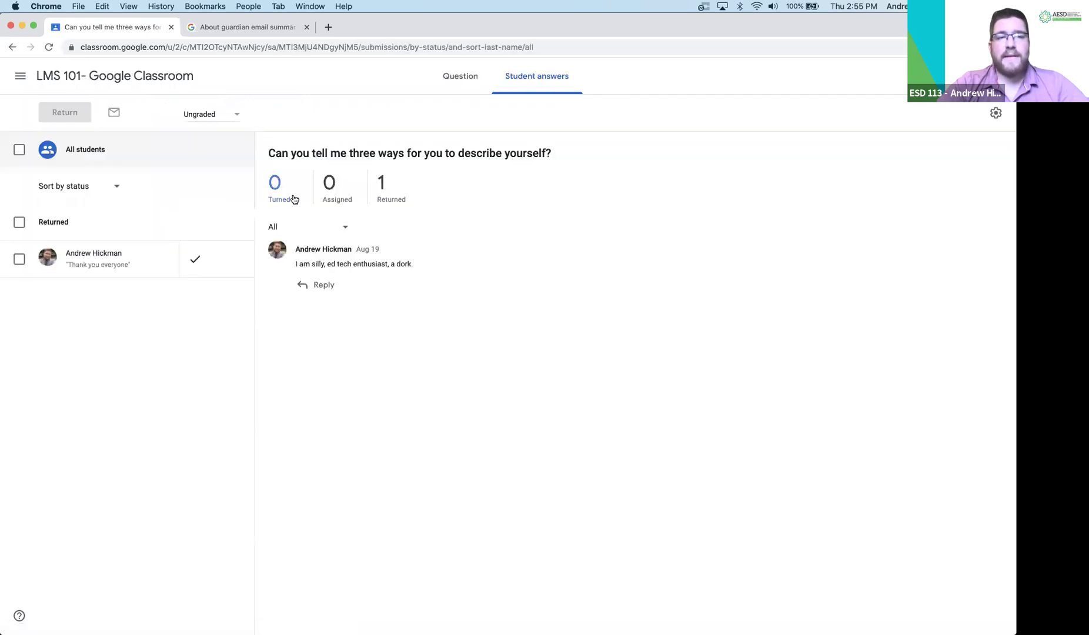
pyautogui.click(13, 47)
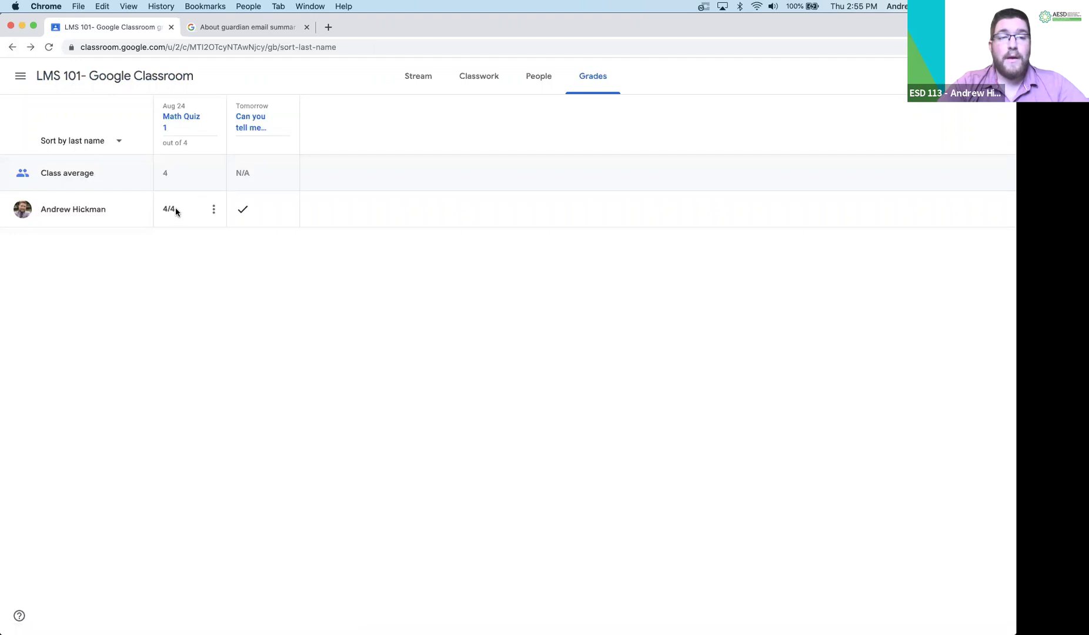
pyautogui.click(180, 208)
pyautogui.click(173, 213)
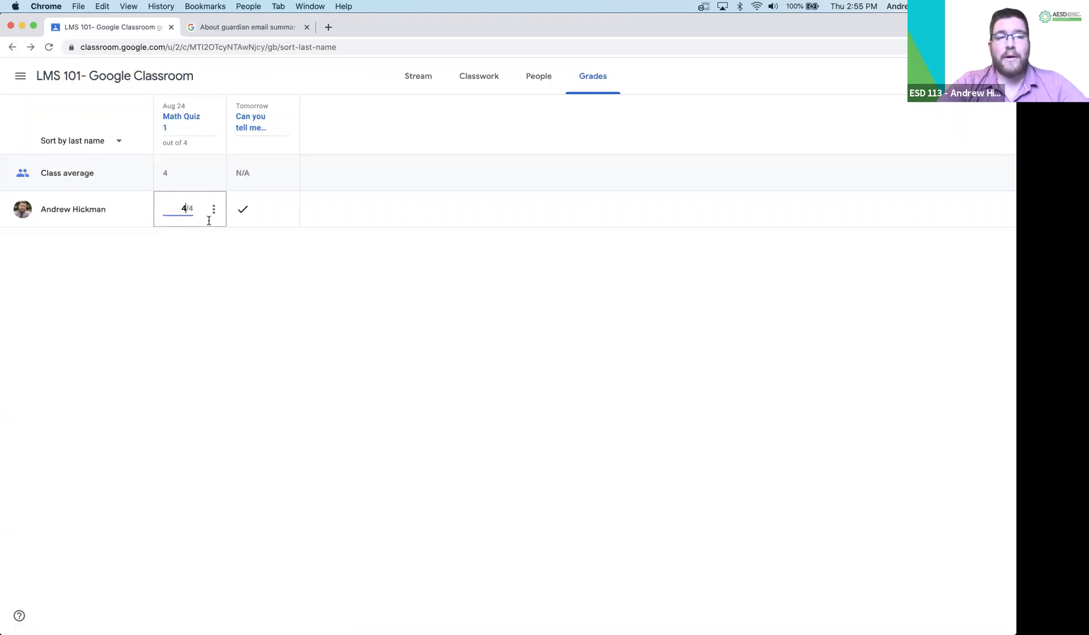
pyautogui.click(246, 211)
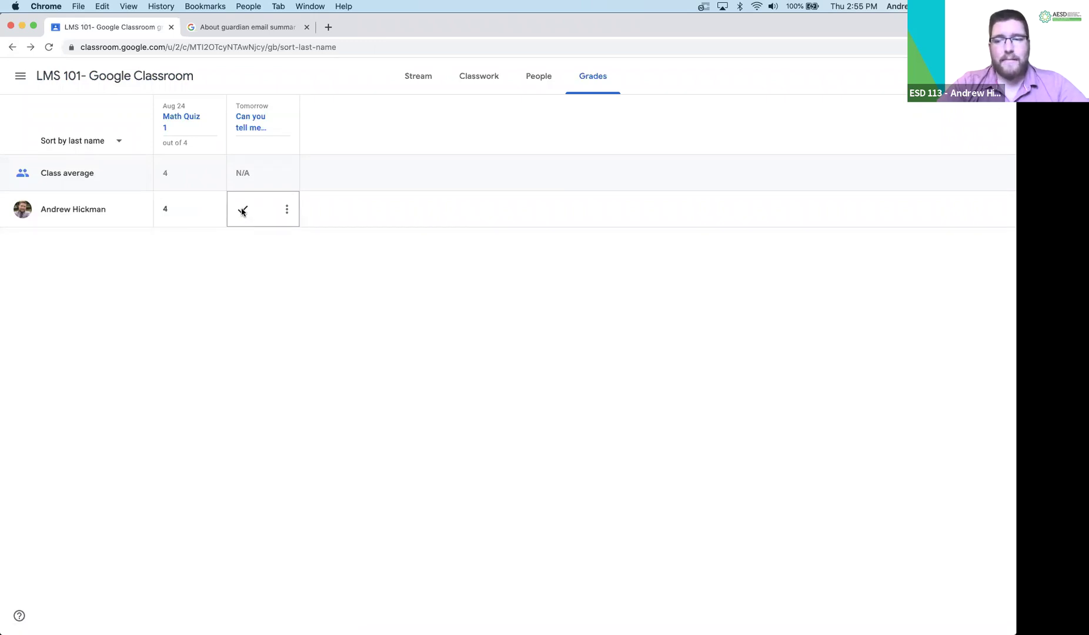
# - Change the student's Math Quiz 1 grade to 2 on the Grades page and set it back to 4
pyautogui.click(179, 210)
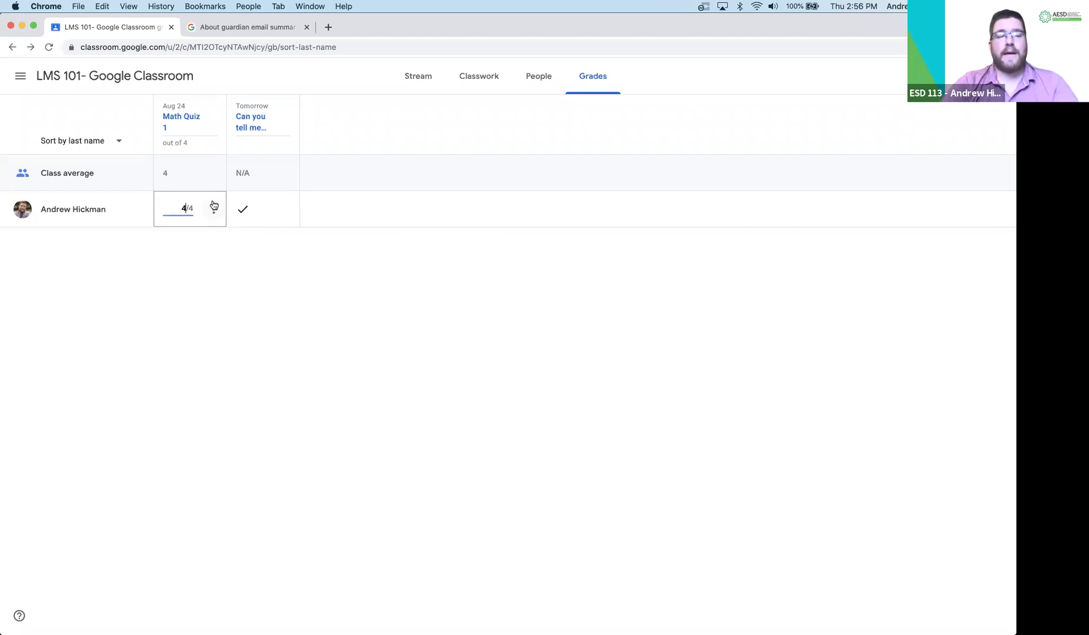
pyautogui.press('BackSpace')
pyautogui.write('2')
pyautogui.click(184, 320)
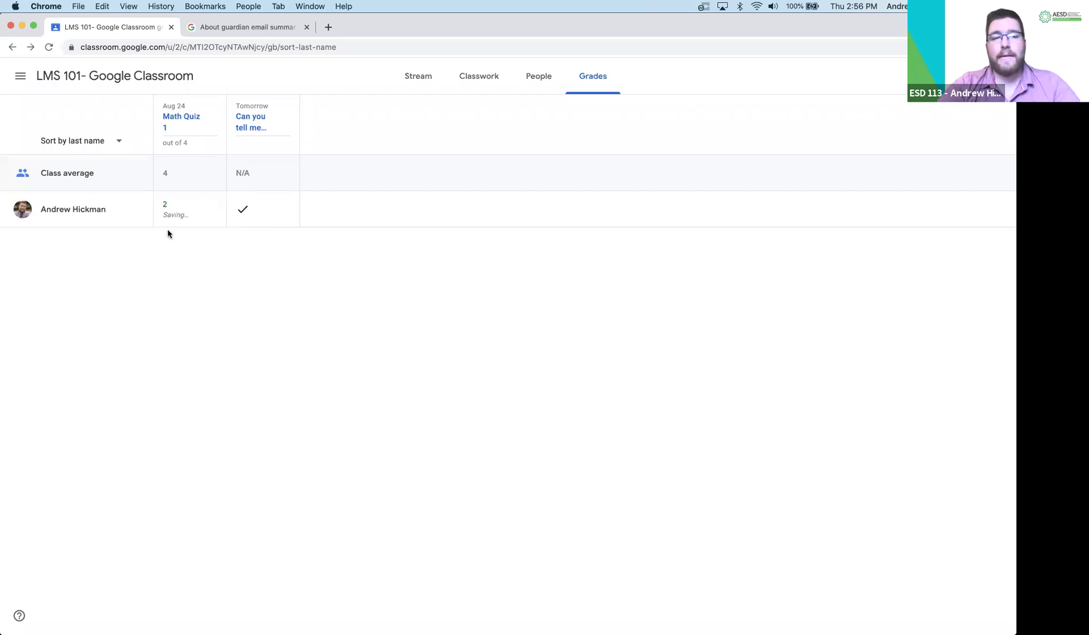
pyautogui.click(176, 206)
pyautogui.press('BackSpace')
pyautogui.write('4')
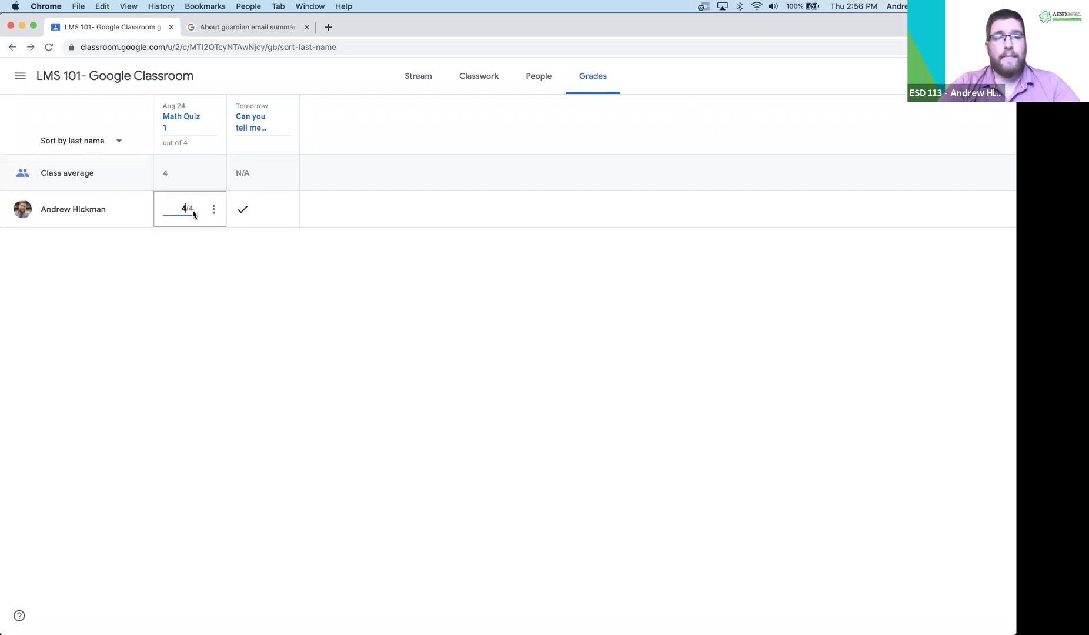
pyautogui.click(189, 336)
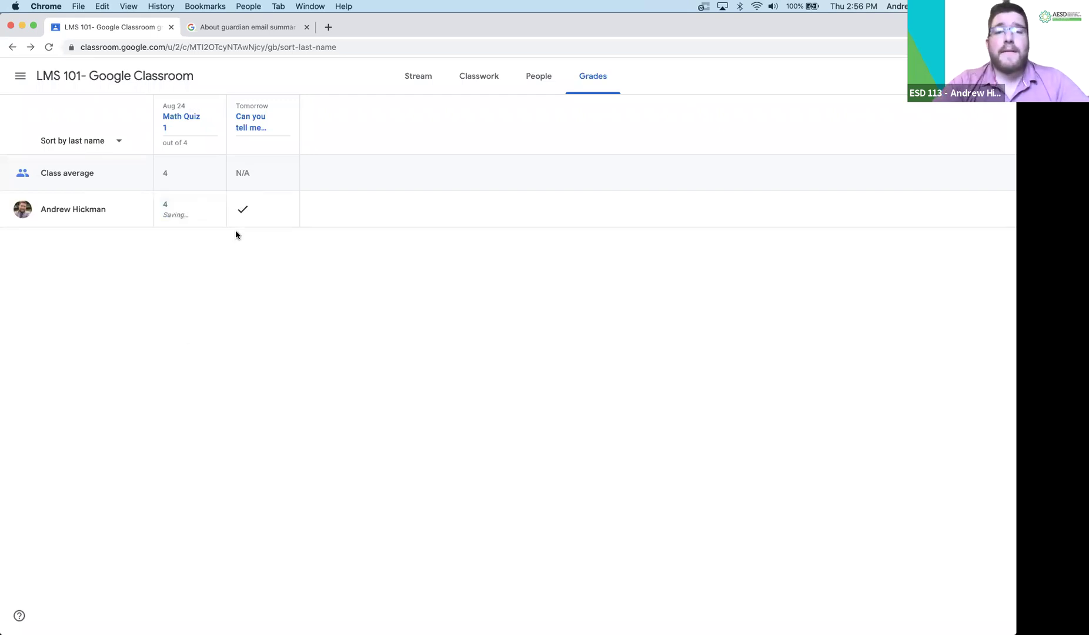
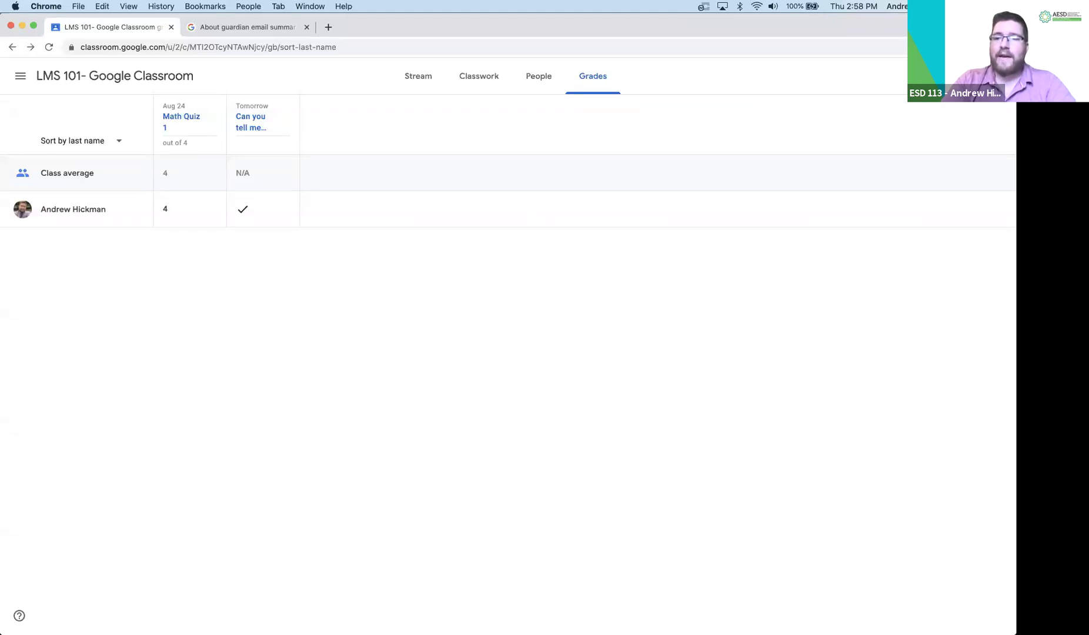
# - Check the class settings and the grade export options in Math Quiz 1's student work, and return to the Grades page
pyautogui.click(941, 76)
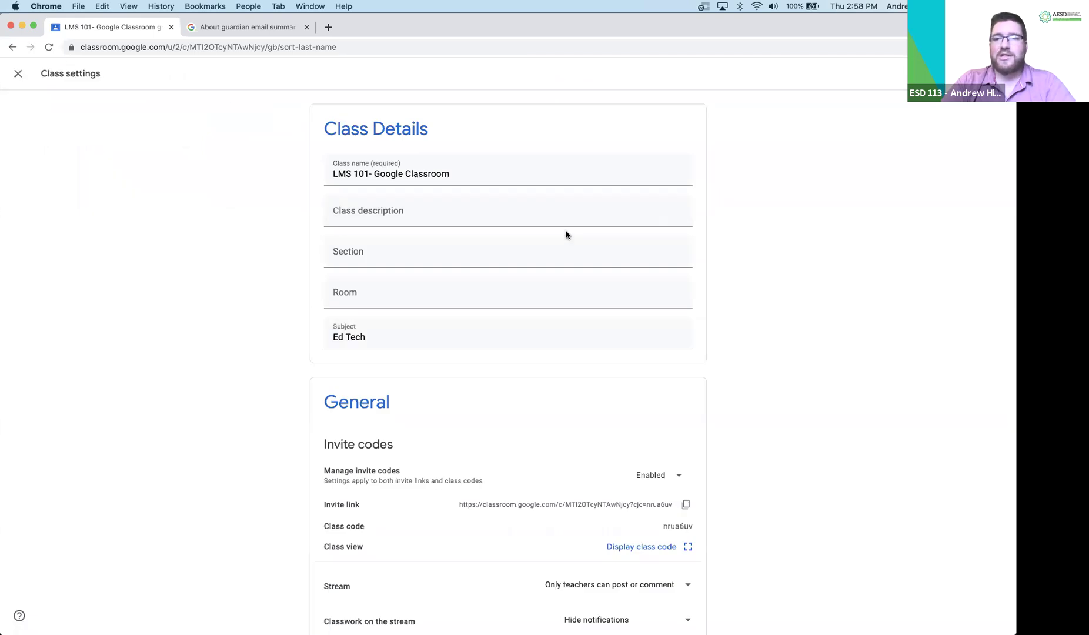
pyautogui.click(18, 73)
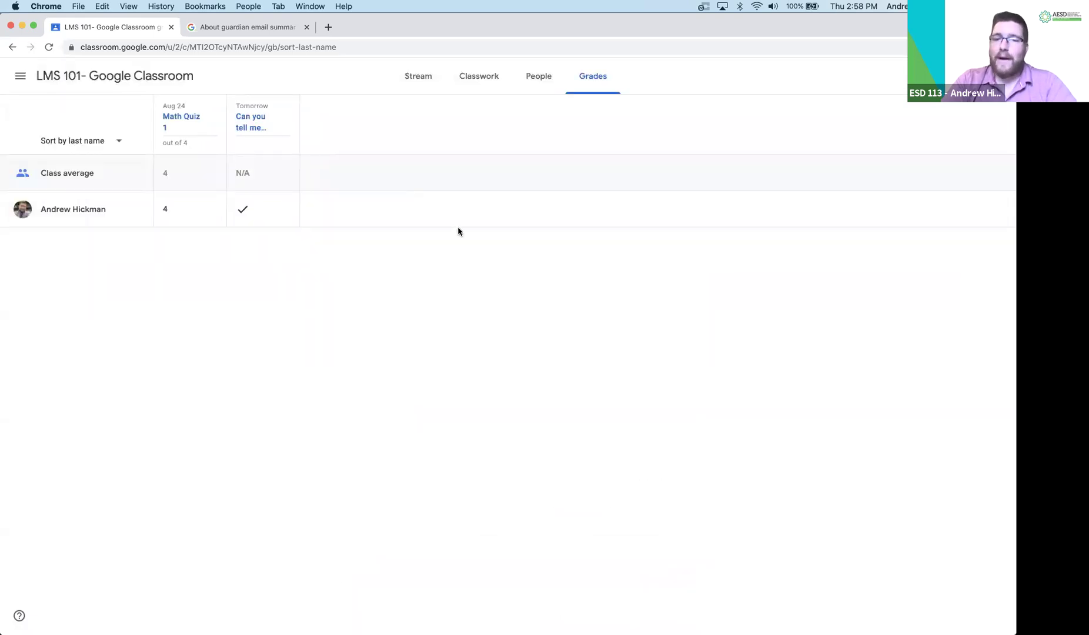
pyautogui.click(180, 125)
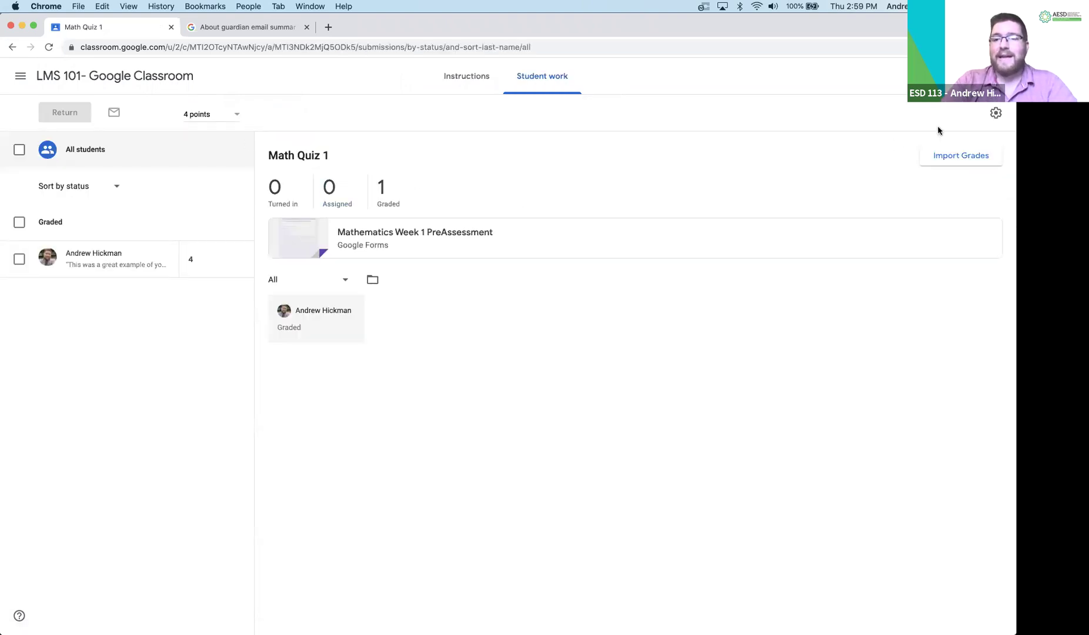
pyautogui.click(996, 114)
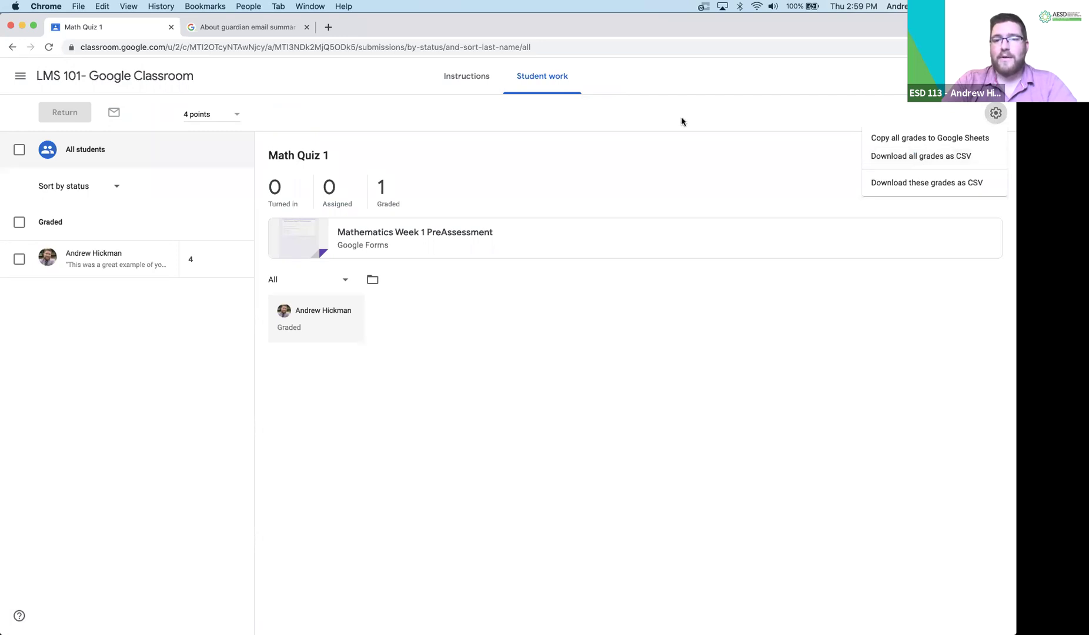
pyautogui.click(94, 81)
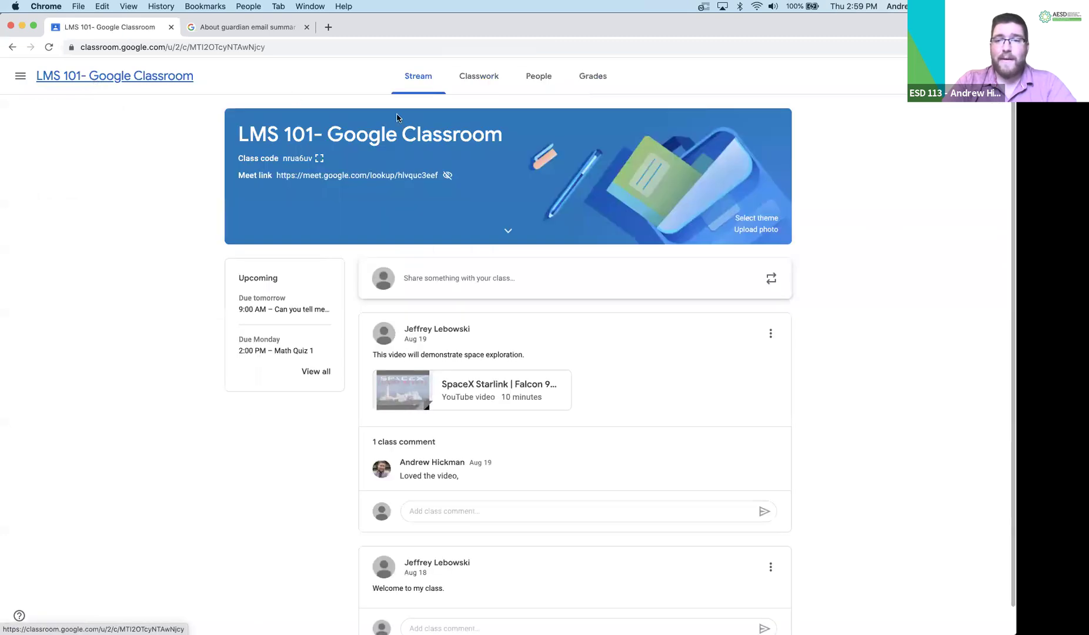
pyautogui.click(595, 76)
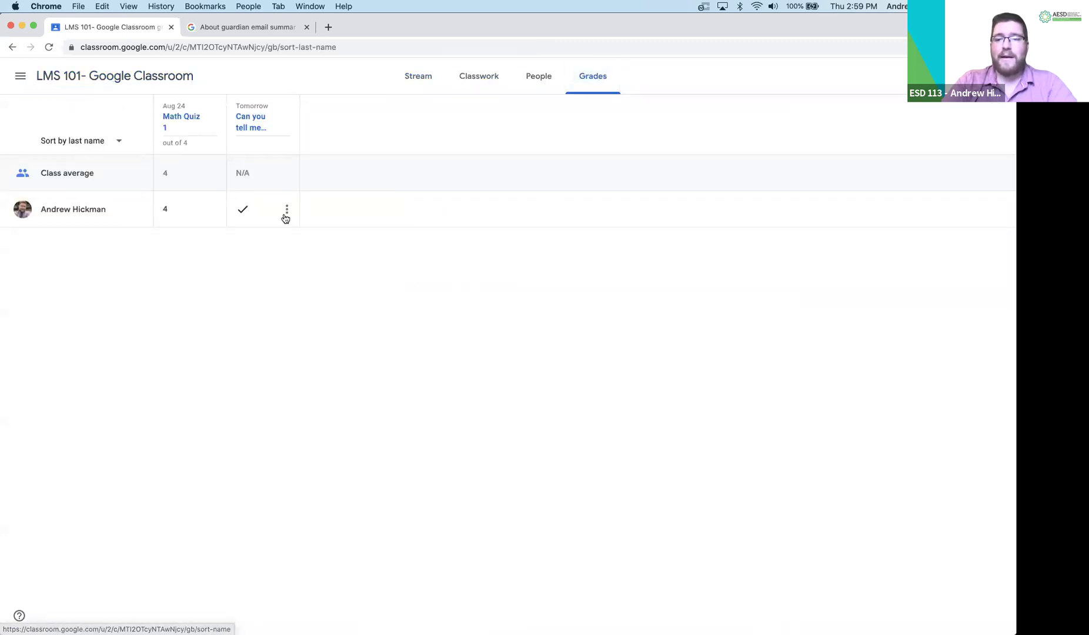
pyautogui.moveTo(191, 212)
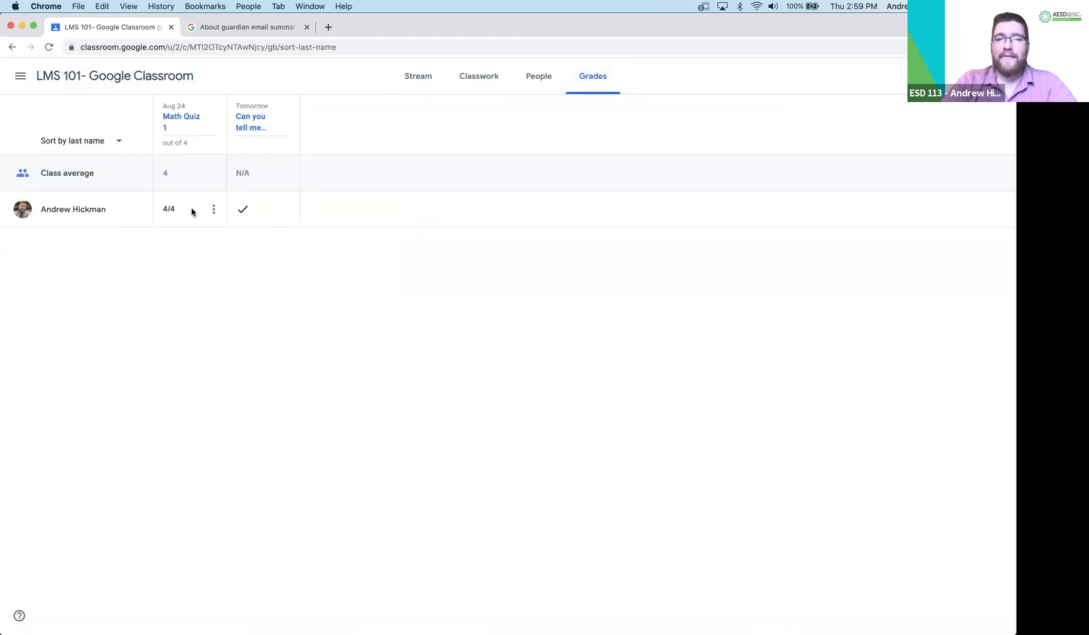
# - Review the grade export options in Math Quiz 1's student work once more, and go back through the class stream to the Grades page
pyautogui.click(186, 119)
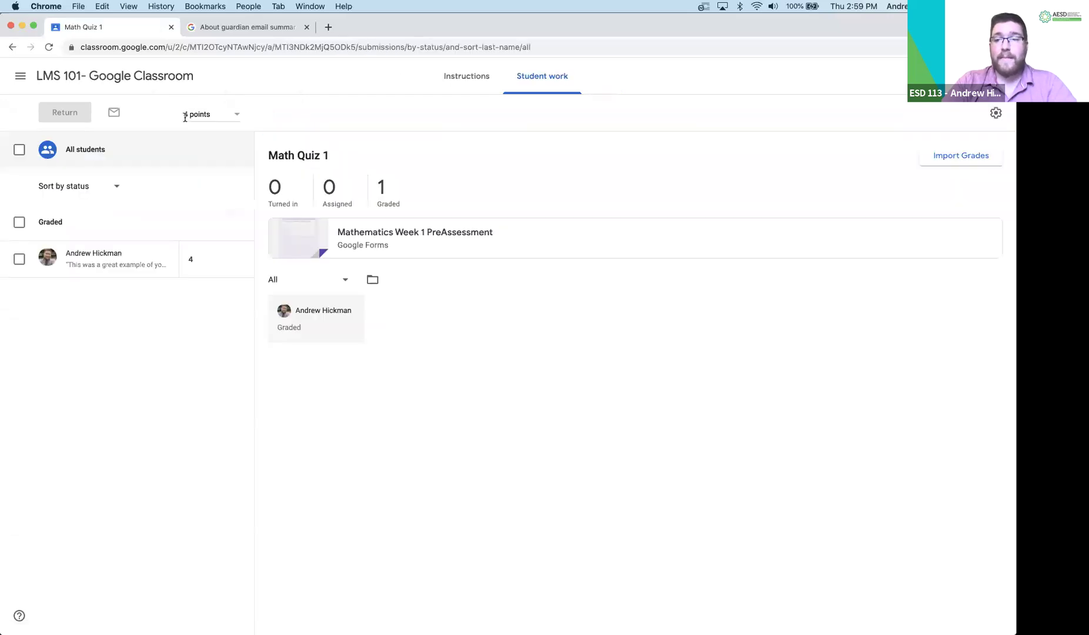
pyautogui.click(995, 113)
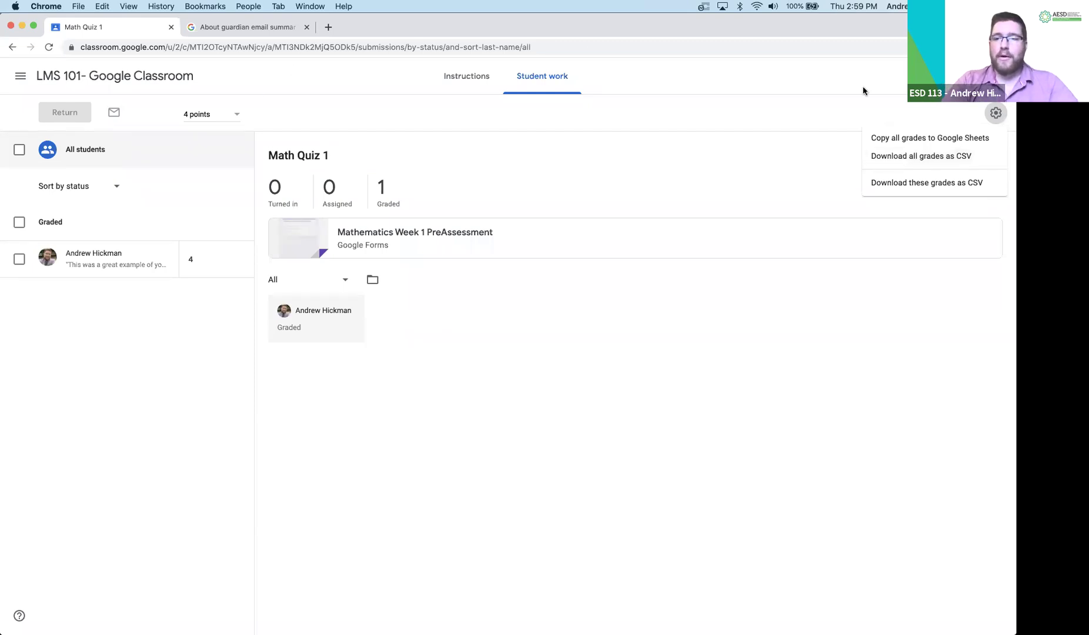
pyautogui.click(12, 47)
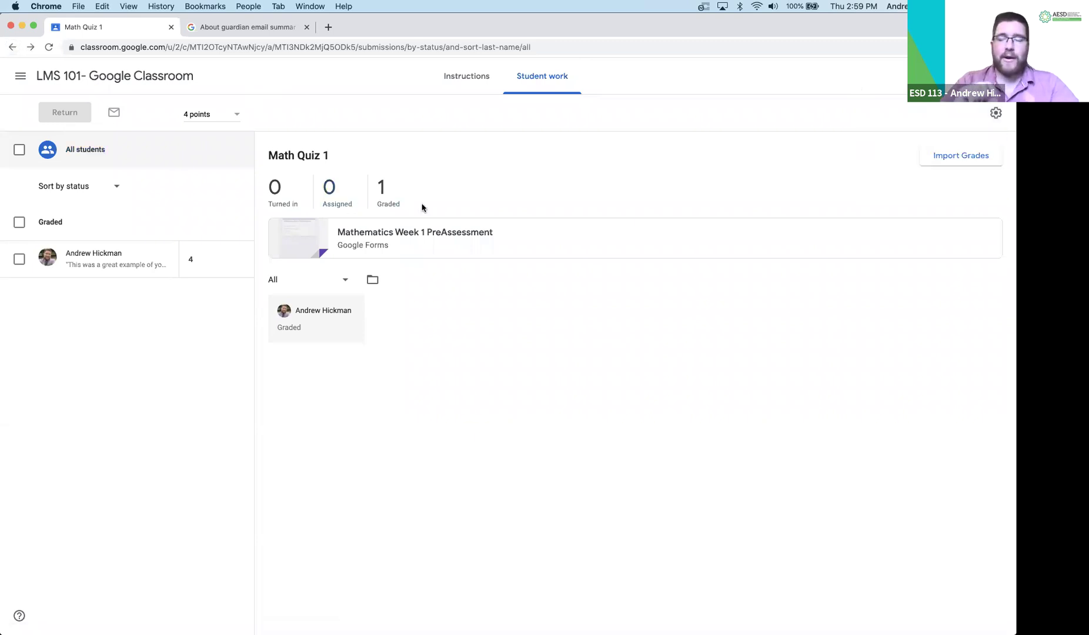
pyautogui.click(212, 81)
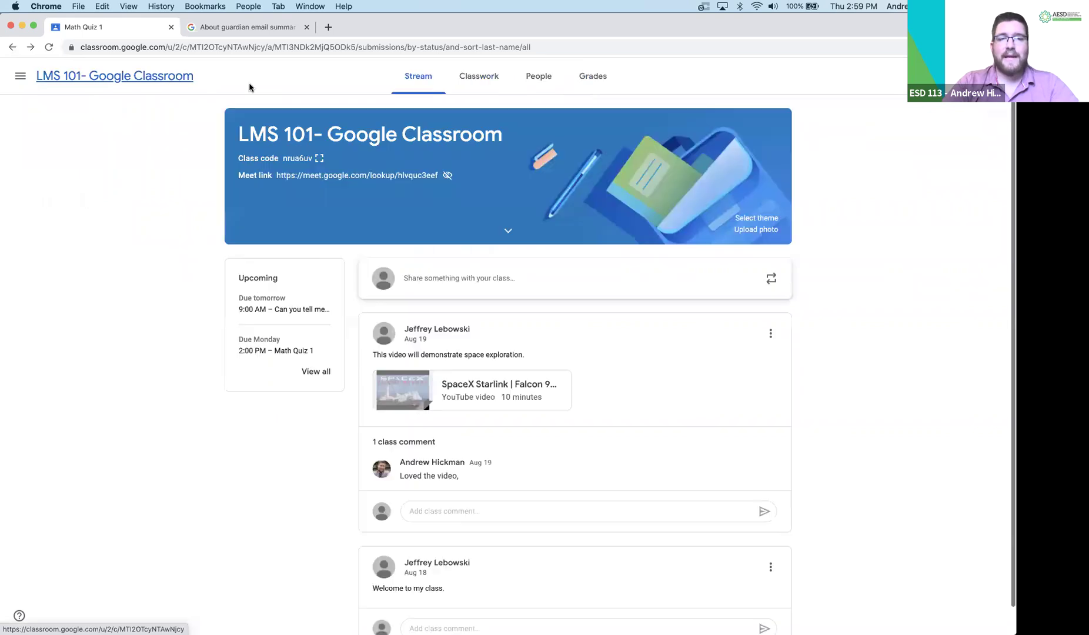
pyautogui.click(589, 84)
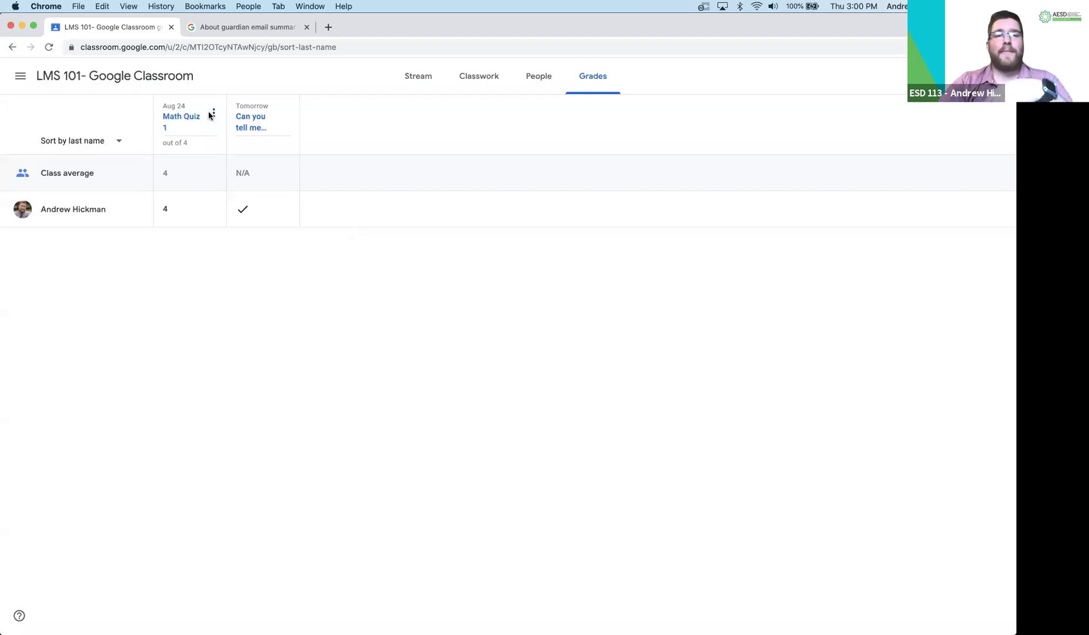
# - Switch to the other Chrome window and open the Grades page of the 83-student "Office Hours: A Tutorial of Google Classroom" class
pyautogui.moveTo(413, 627)
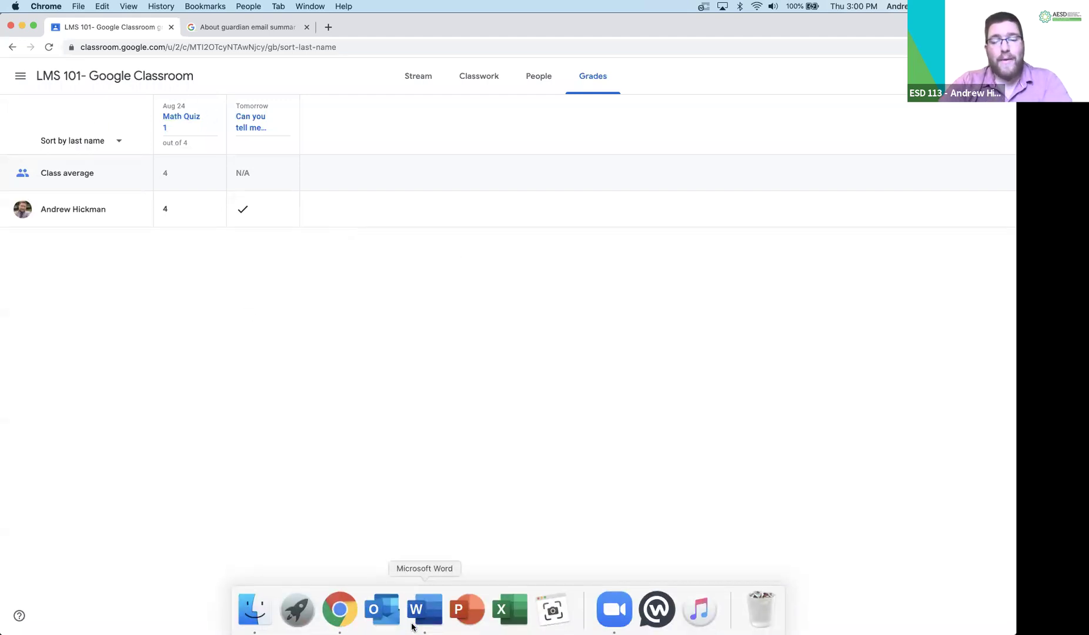
pyautogui.rightClick(343, 607)
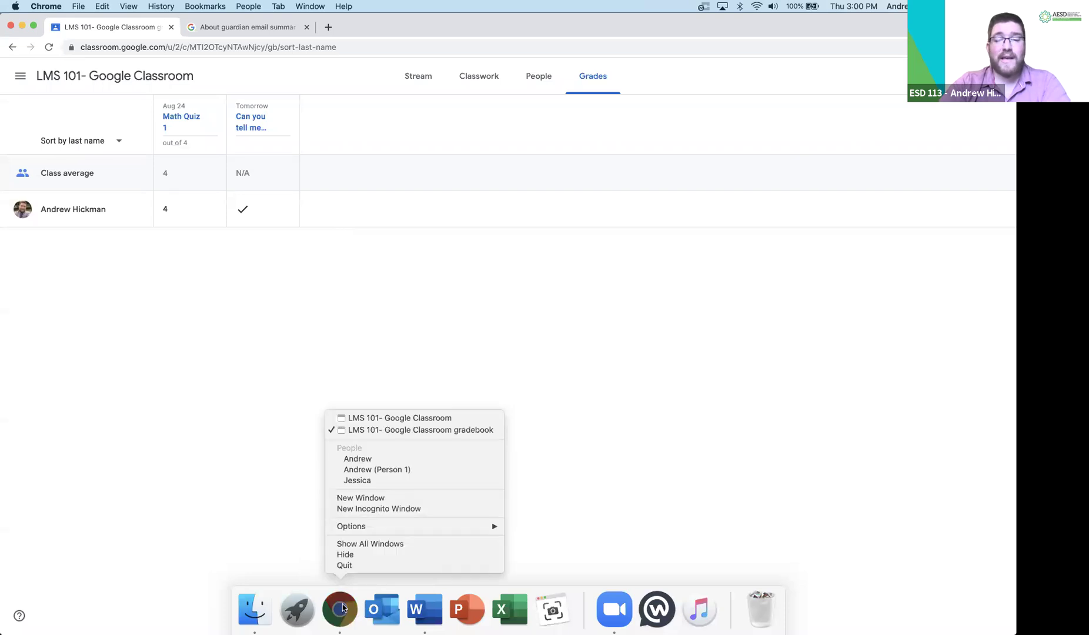
pyautogui.click(409, 416)
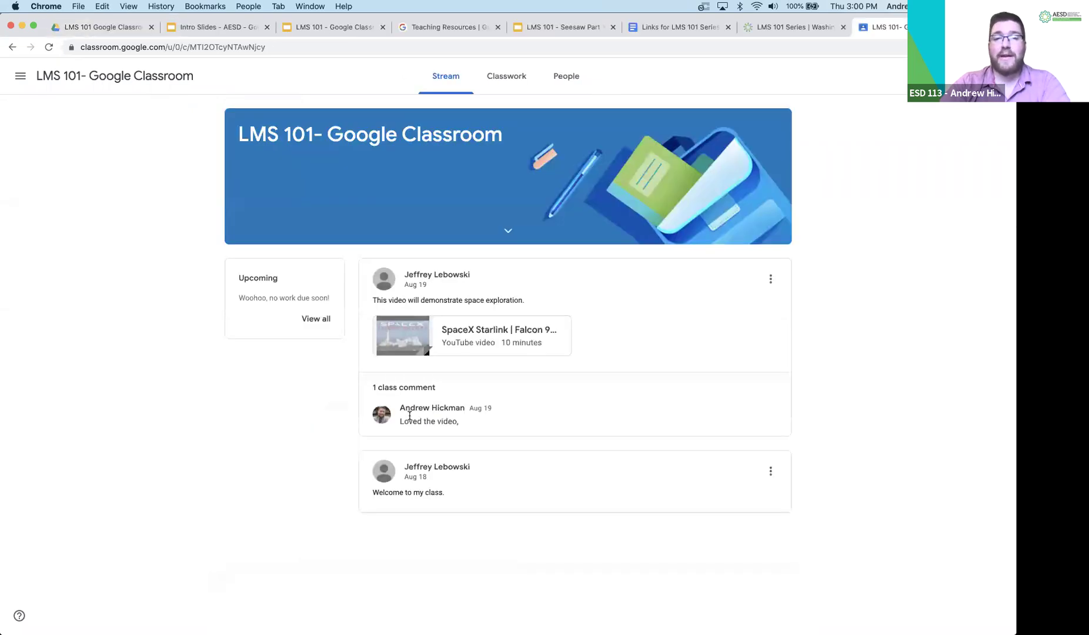
pyautogui.click(20, 76)
pyautogui.click(59, 77)
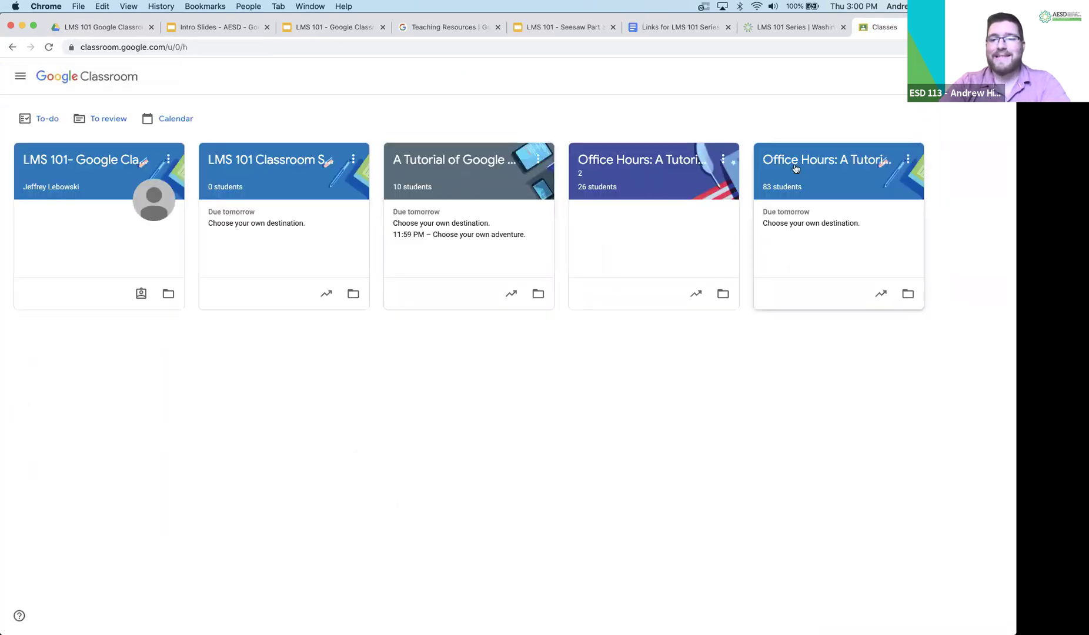
pyautogui.click(792, 167)
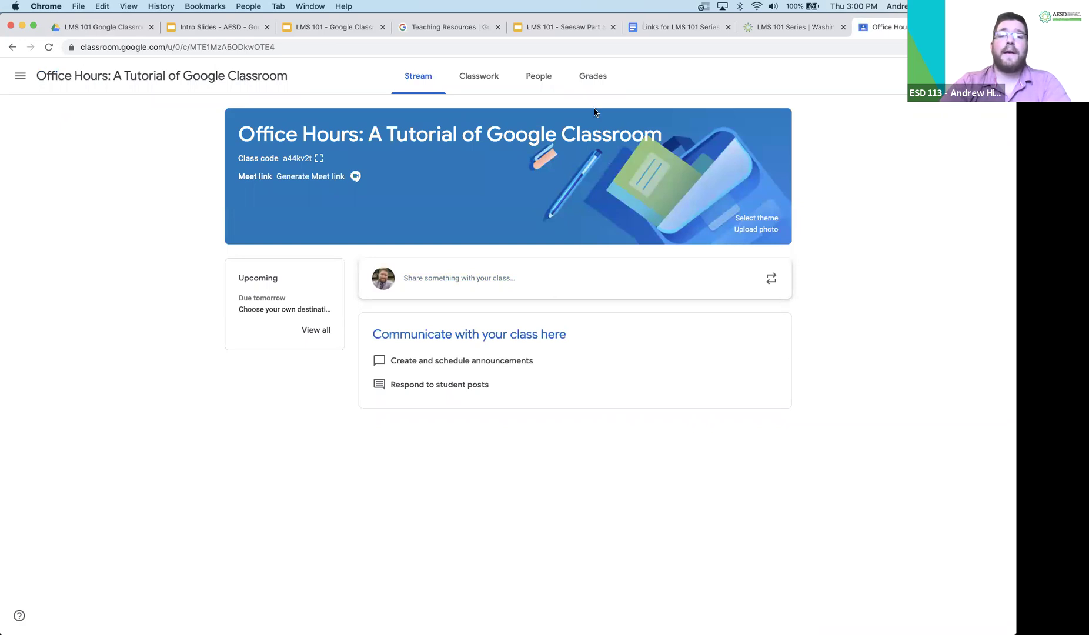
pyautogui.click(597, 75)
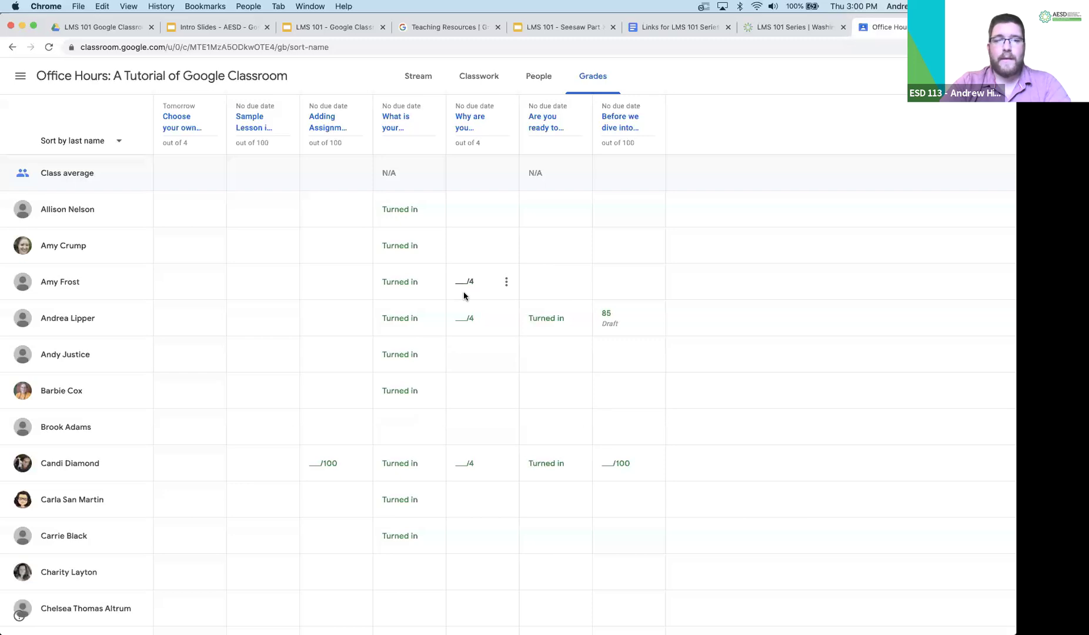
# - Look through the gradebook's student rows and inspect the submission options of a "What is your..." cell and a "Why are you..." cell
pyautogui.scroll(-8, 68, 327)
pyautogui.scroll(-20, 88, 399)
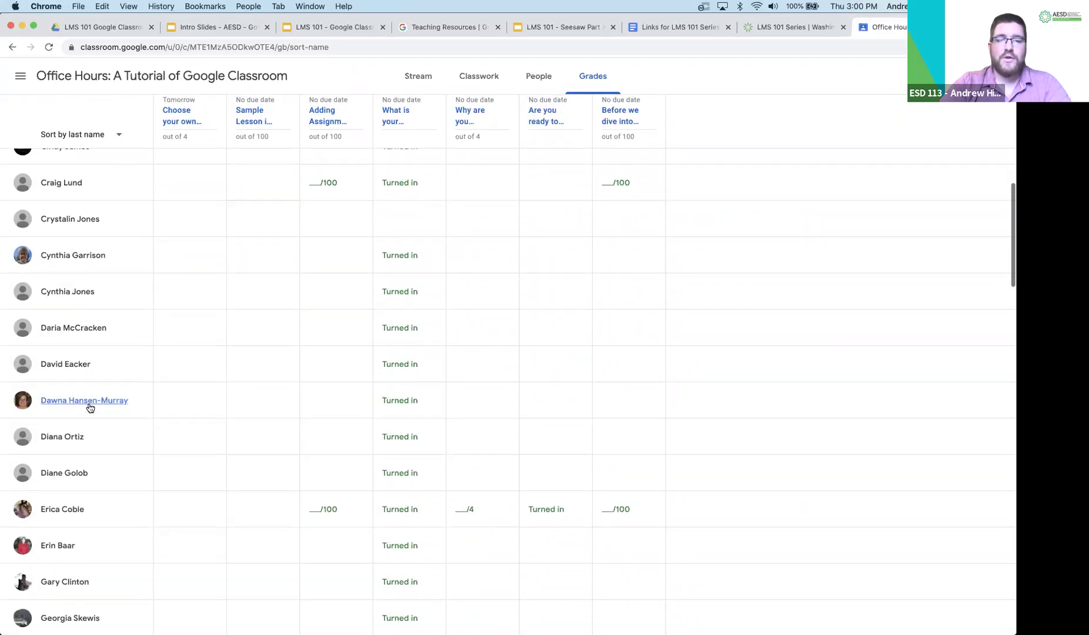
pyautogui.scroll(-5, 88, 404)
pyautogui.scroll(20, 89, 403)
pyautogui.scroll(-1, 89, 403)
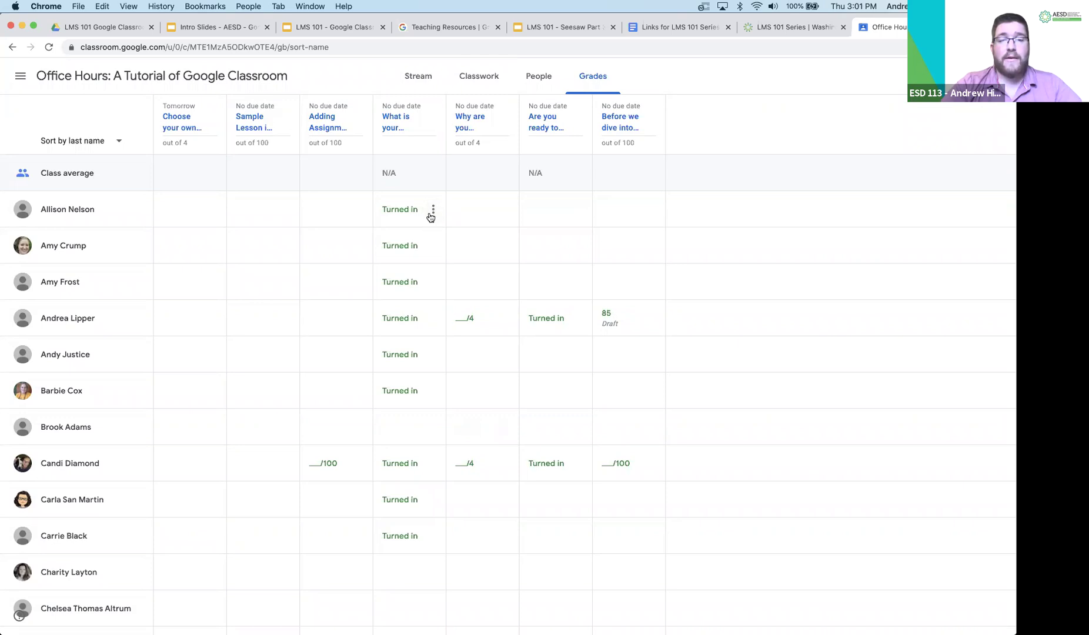
pyautogui.click(432, 210)
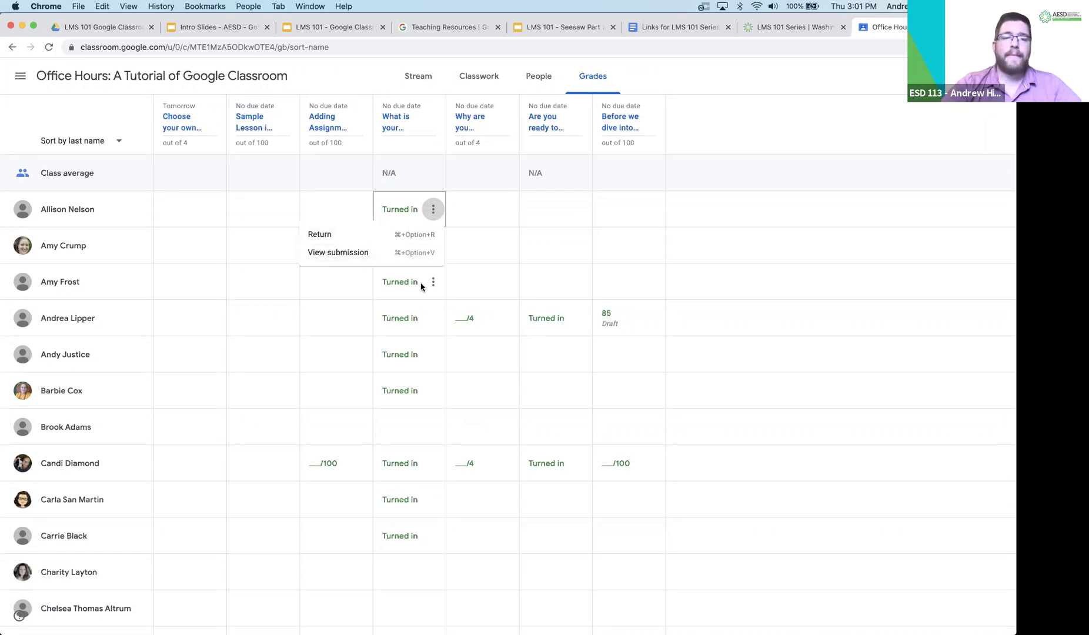
pyautogui.click(463, 320)
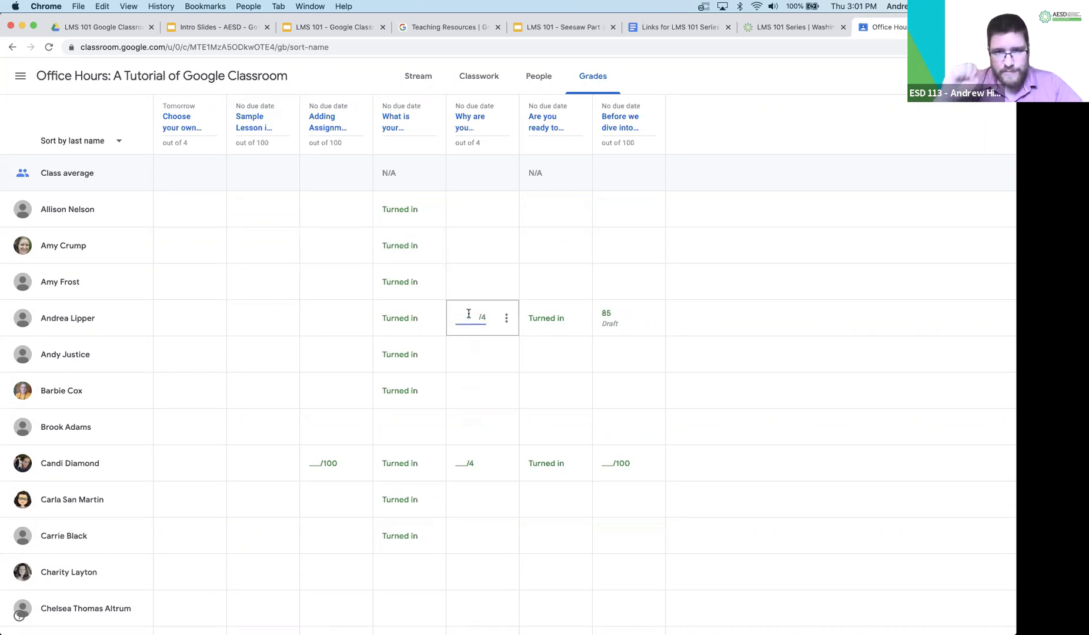
pyautogui.click(506, 318)
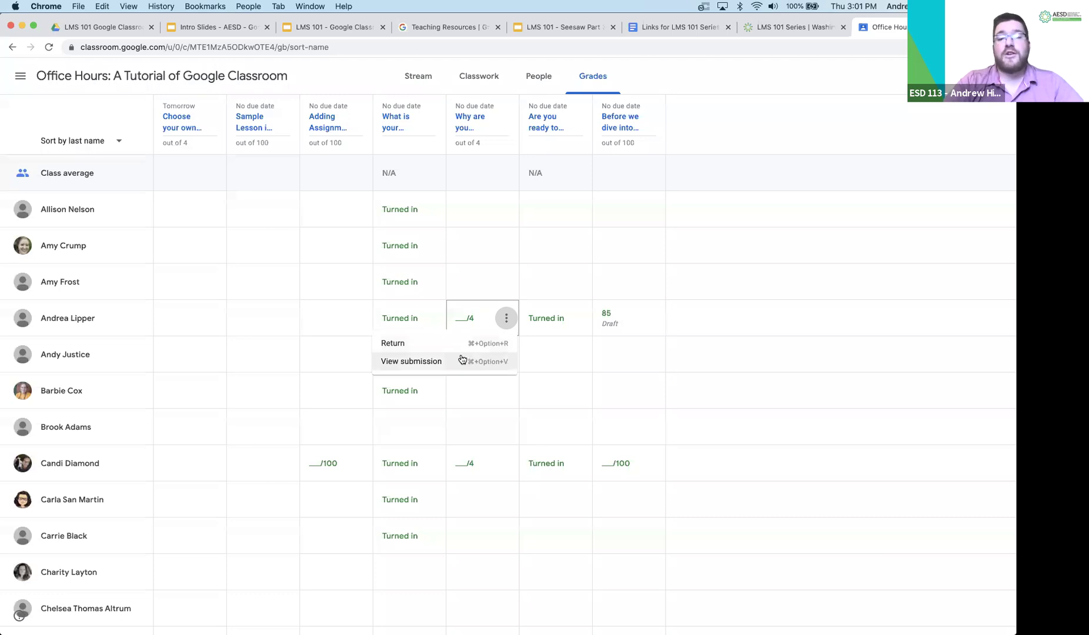
pyautogui.click(701, 239)
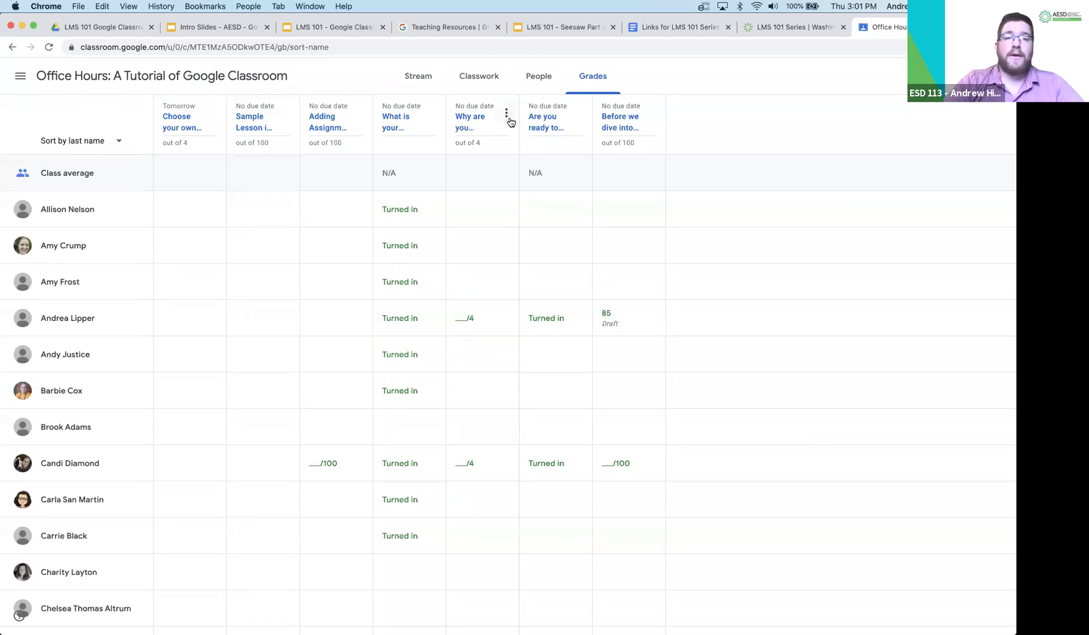
# - View the "Why are you..." question's editor, close it without changes, and check the Return all option for that question's column
pyautogui.click(507, 114)
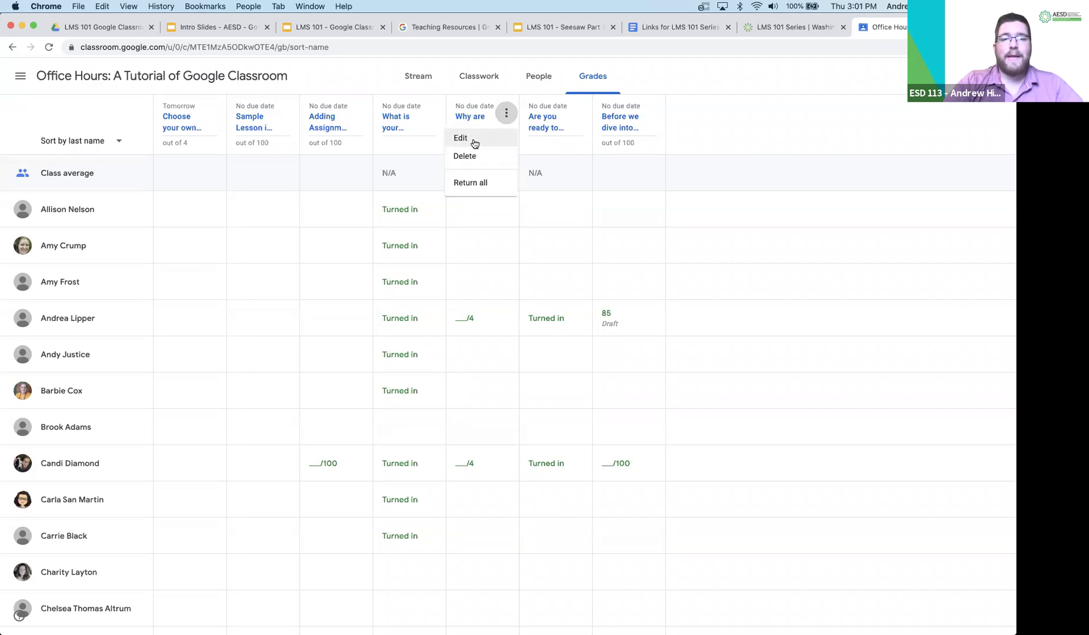
pyautogui.click(474, 141)
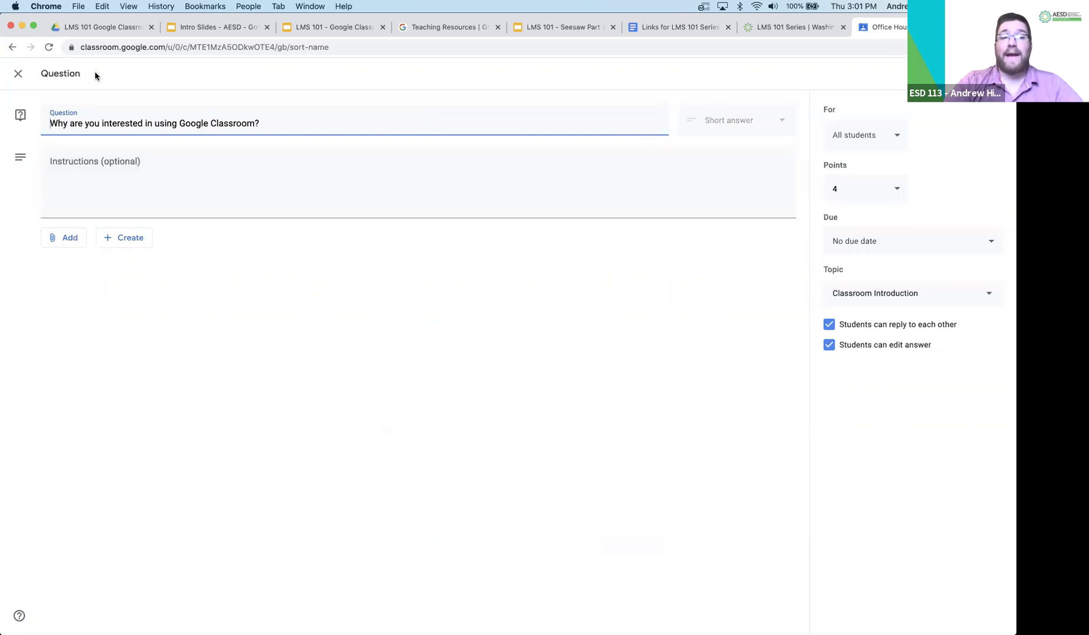
pyautogui.click(19, 73)
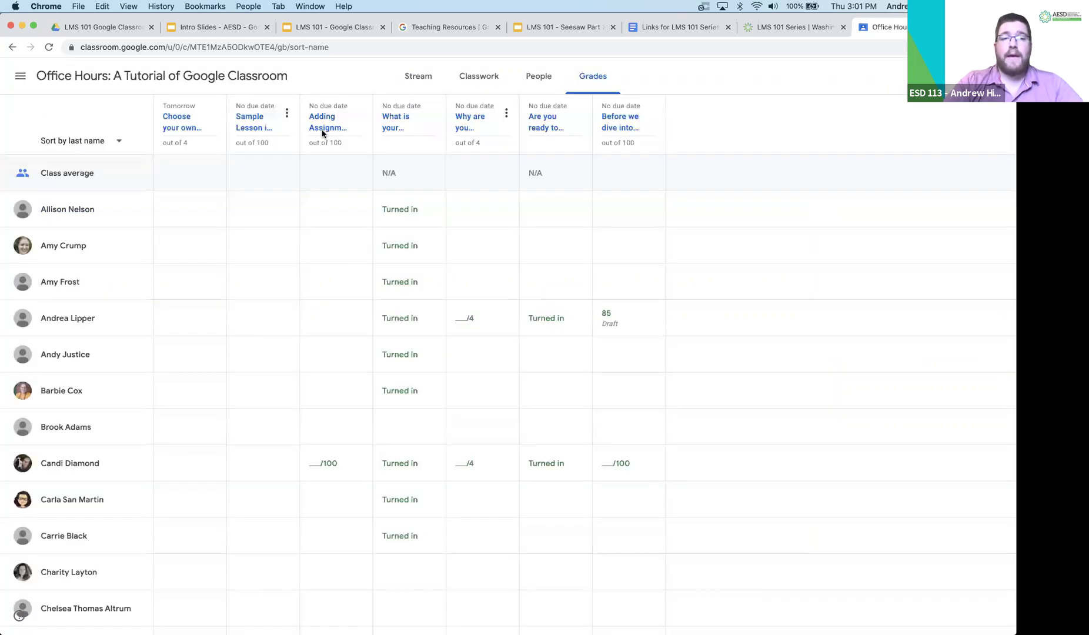
pyautogui.click(506, 112)
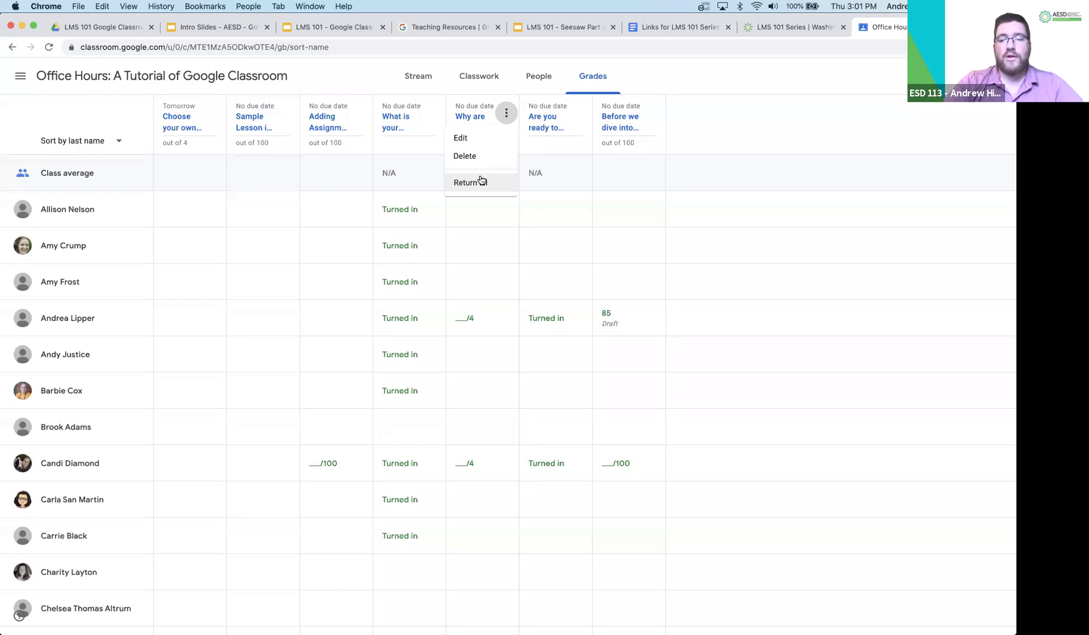
pyautogui.click(764, 221)
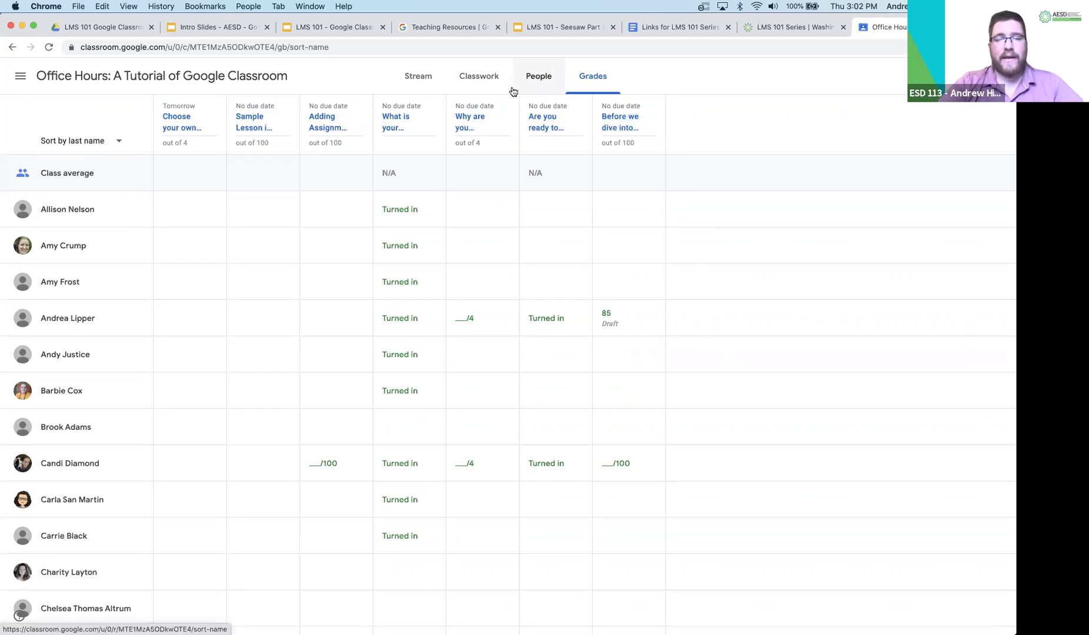
# - Switch to the LMS 101 gradebook window, show Math Quiz 1's grade export options, and reopen the class's Grades page
pyautogui.rightClick(329, 622)
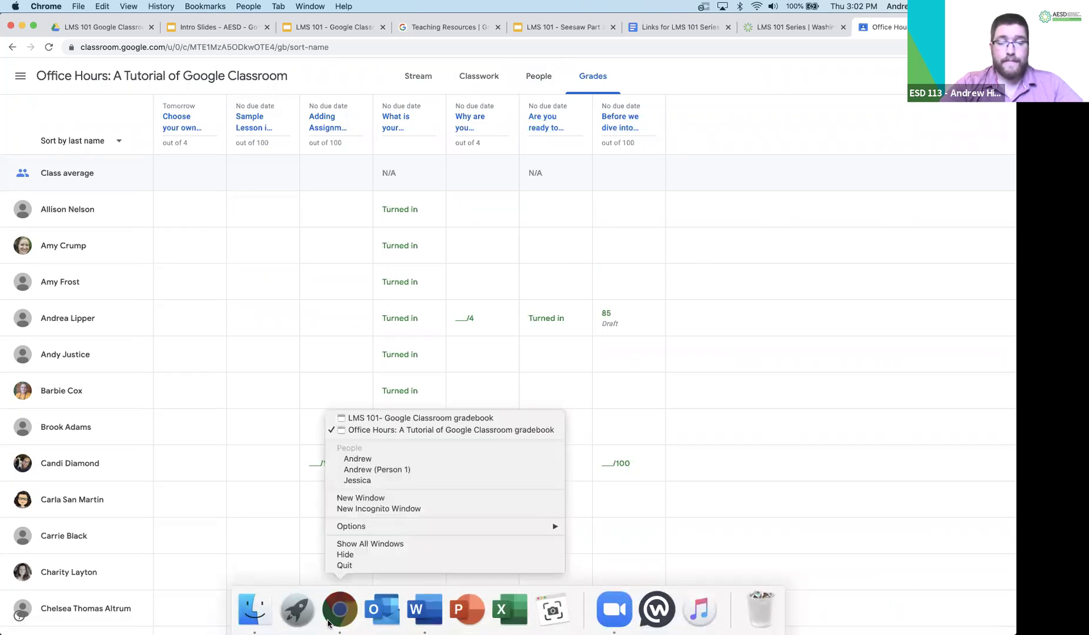
pyautogui.click(391, 418)
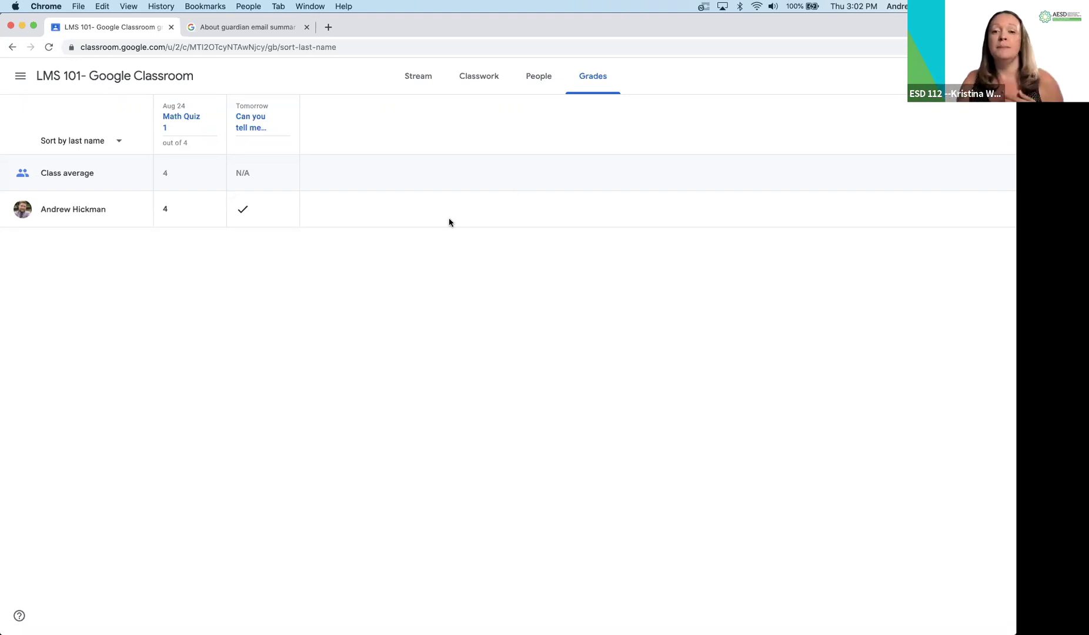
pyautogui.click(187, 124)
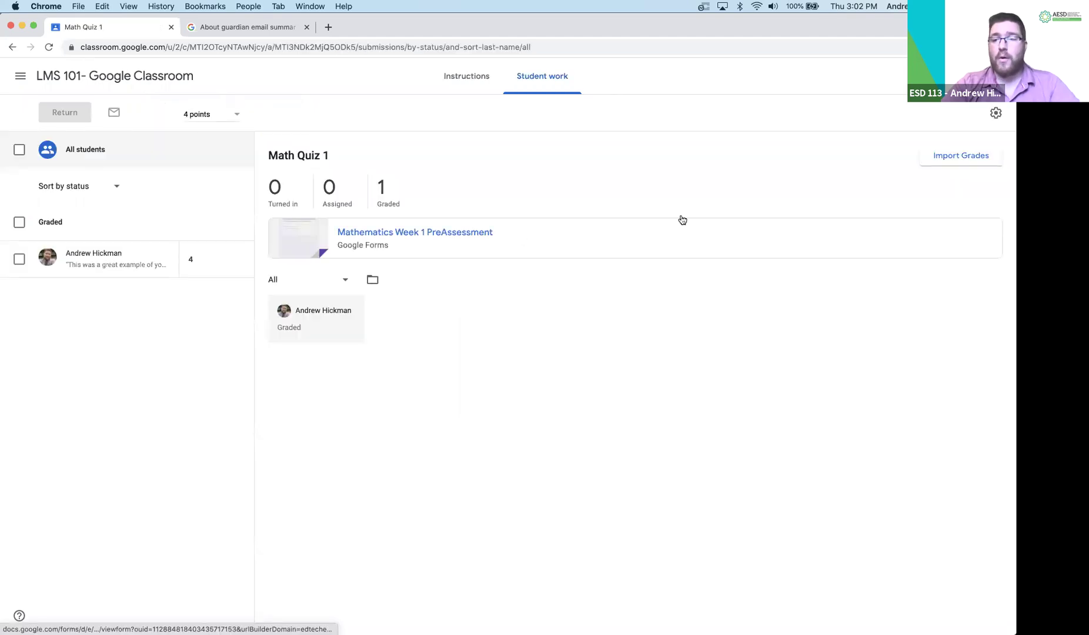
pyautogui.click(994, 117)
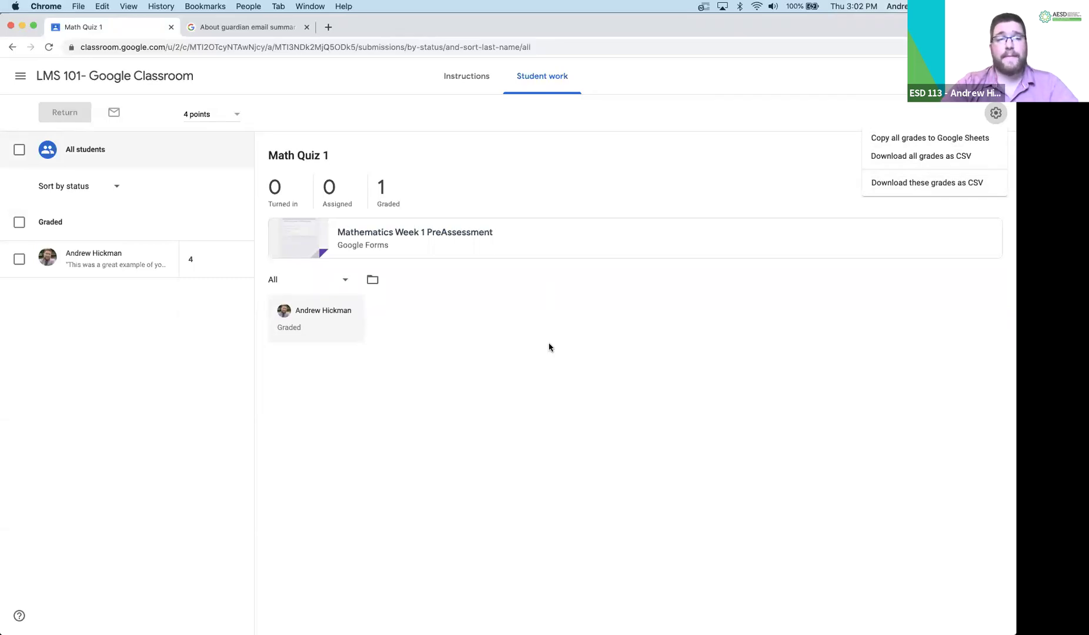
pyautogui.click(67, 83)
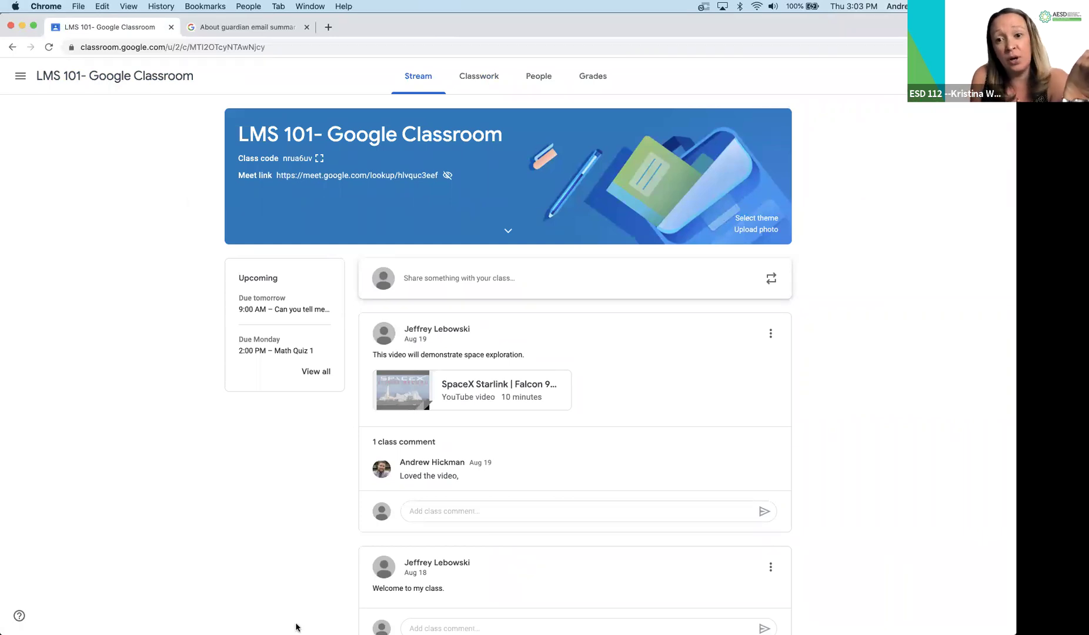
pyautogui.moveTo(296, 627)
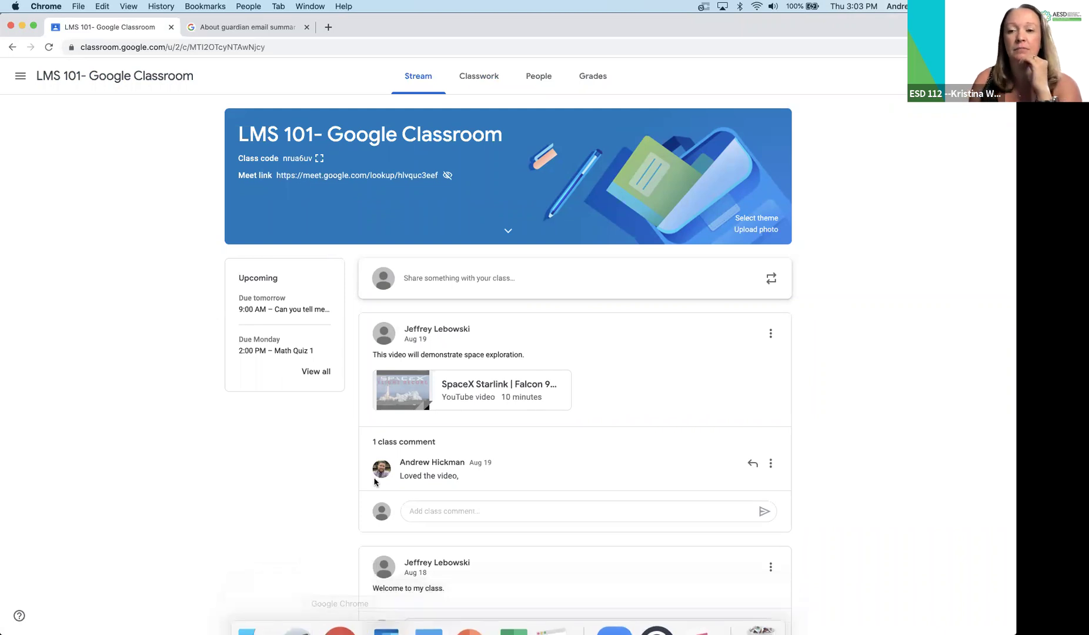
pyautogui.click(579, 79)
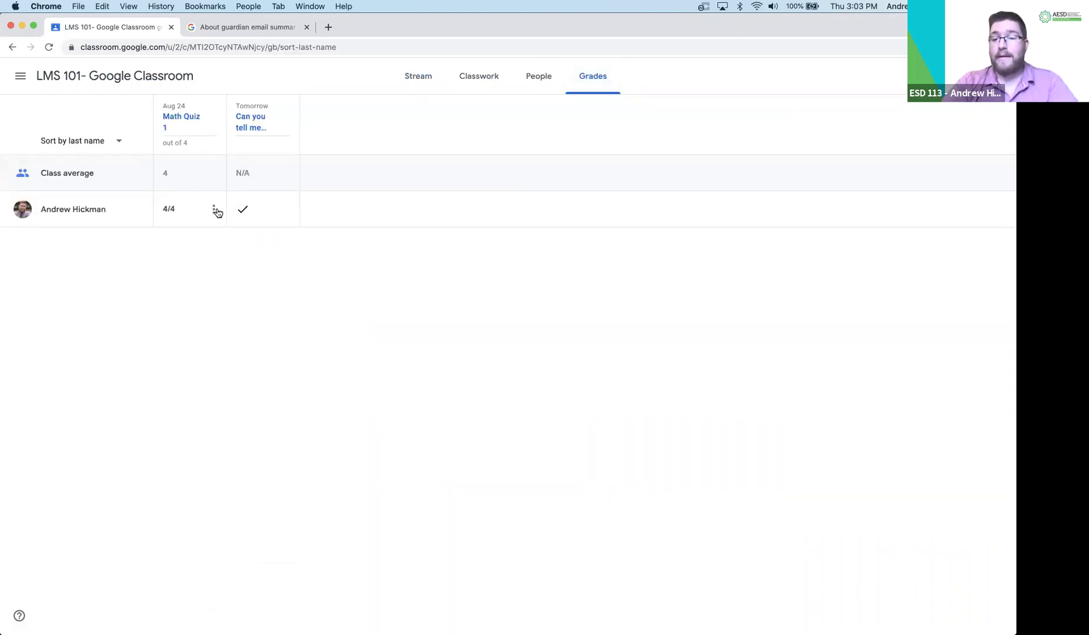
# - Switch to the student's Chrome window, open the enrolled LMS 101 class's Classwork page, and expand the Math Quiz 1 assignment
pyautogui.moveTo(380, 627)
pyautogui.rightClick(350, 615)
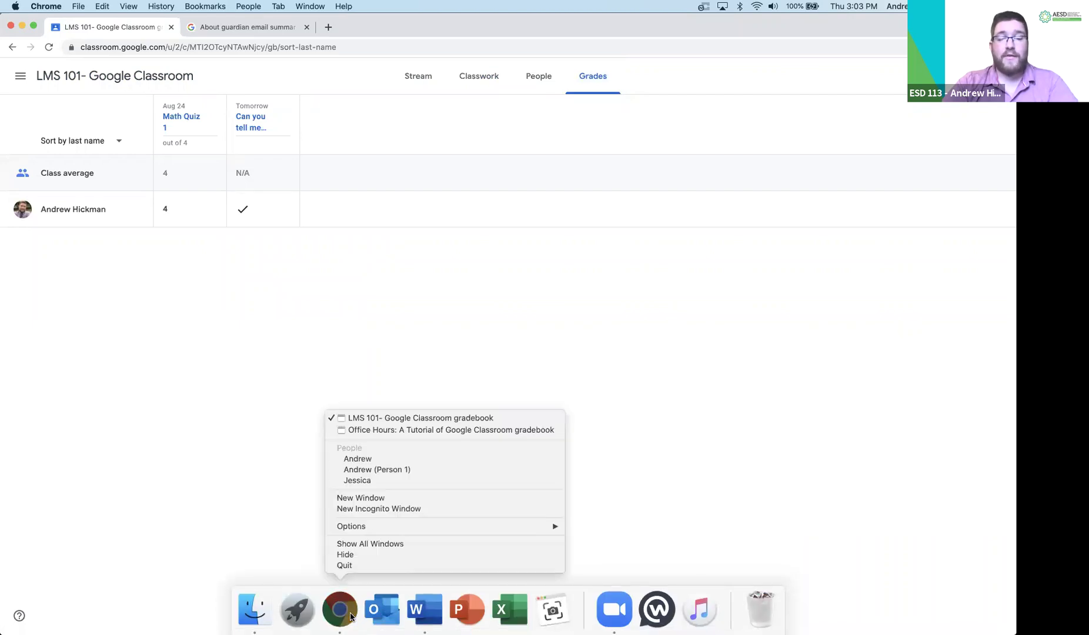
pyautogui.click(388, 429)
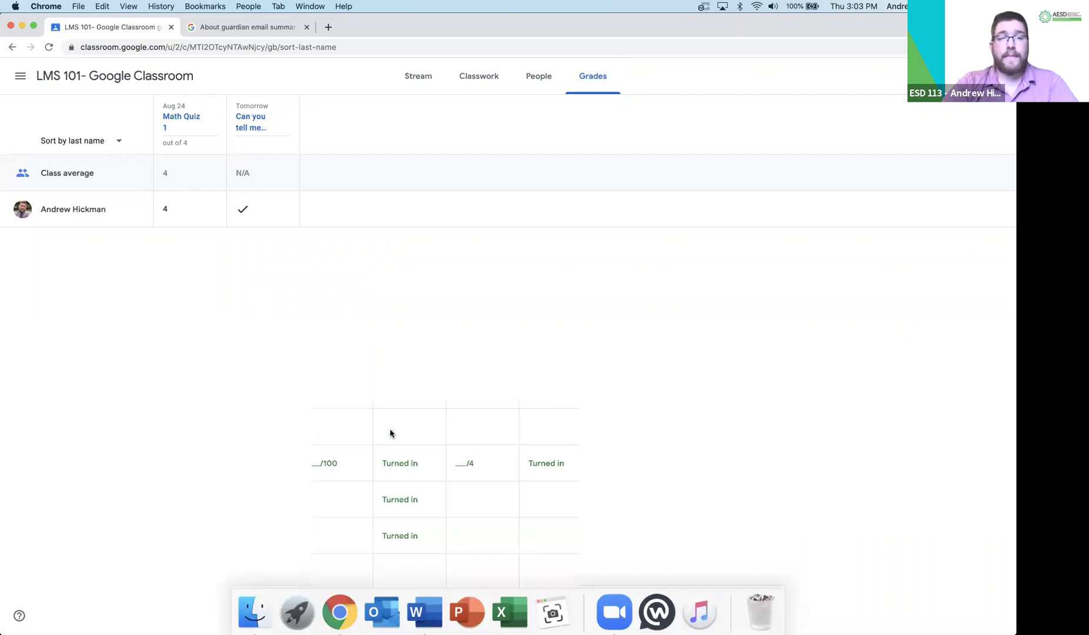
pyautogui.click(20, 77)
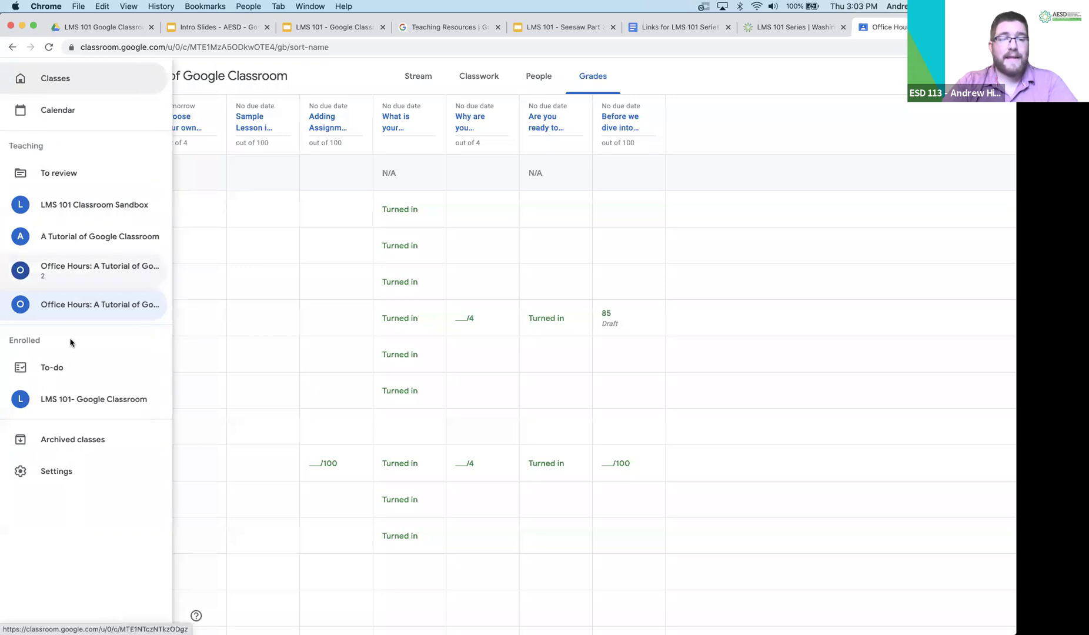
pyautogui.click(71, 405)
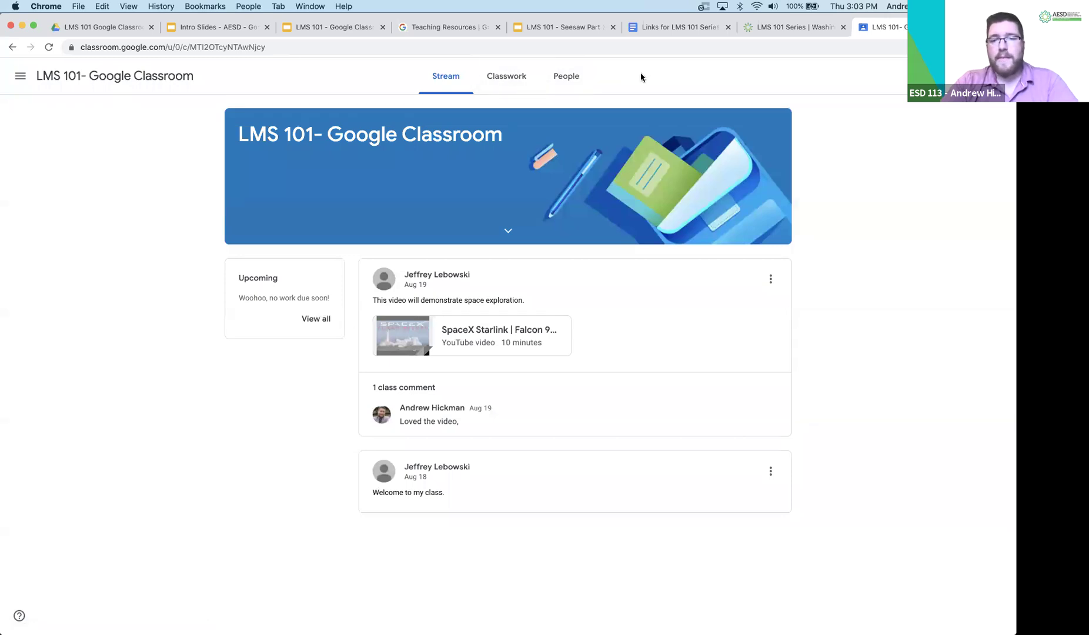
pyautogui.click(519, 86)
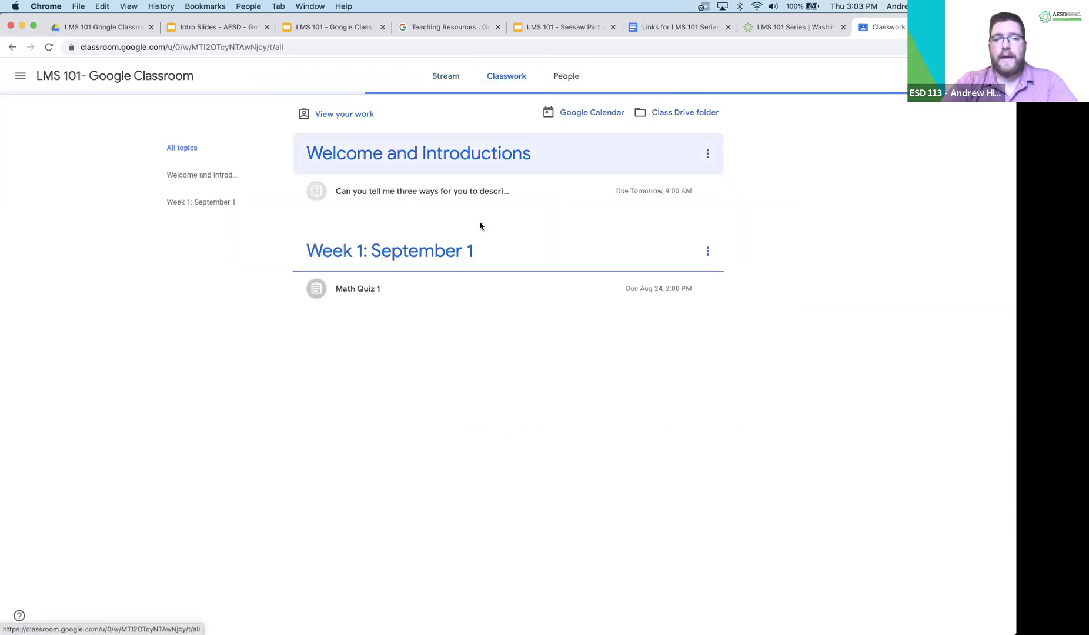
pyautogui.click(388, 287)
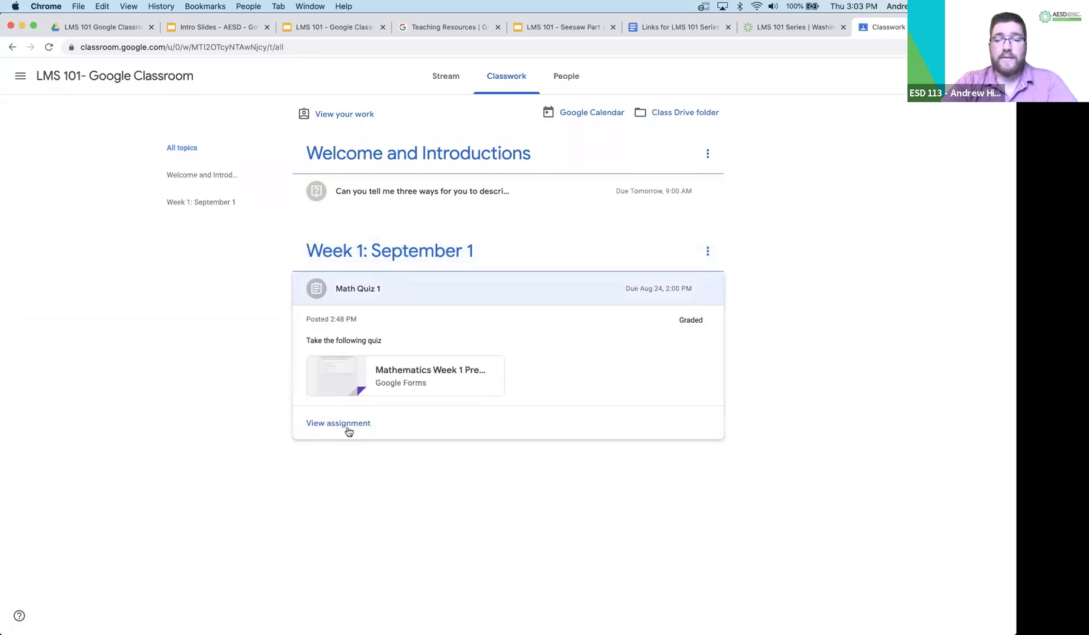
# - View the student's details page for Math Quiz 1, point out its grade, and return to the LMS 101 class stream
pyautogui.click(348, 428)
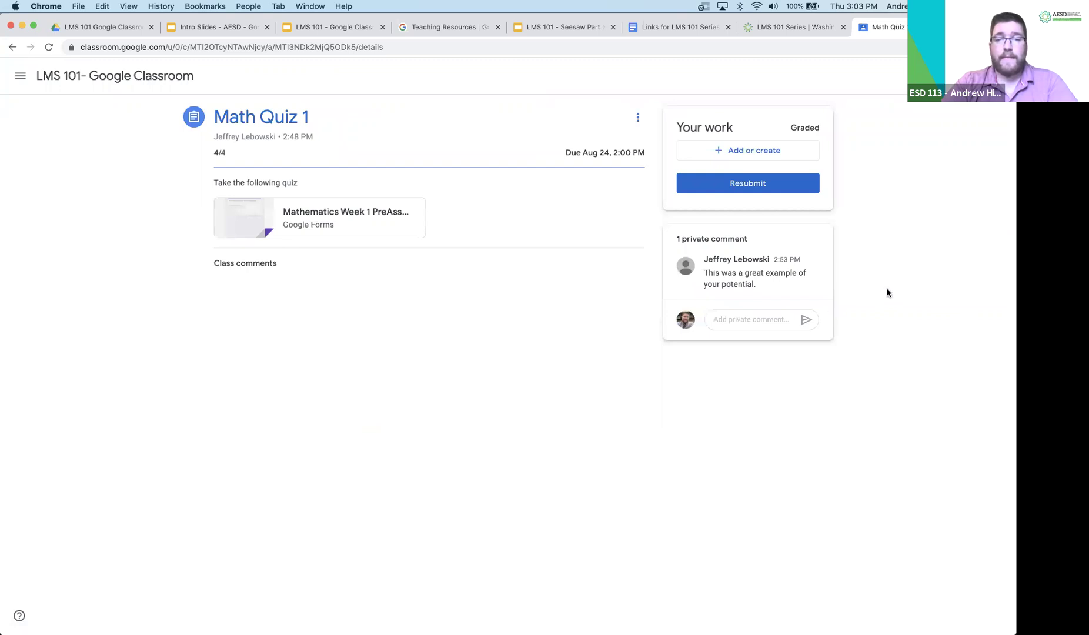
pyautogui.moveTo(212, 155); pyautogui.dragTo(225, 153)
pyautogui.click(220, 166)
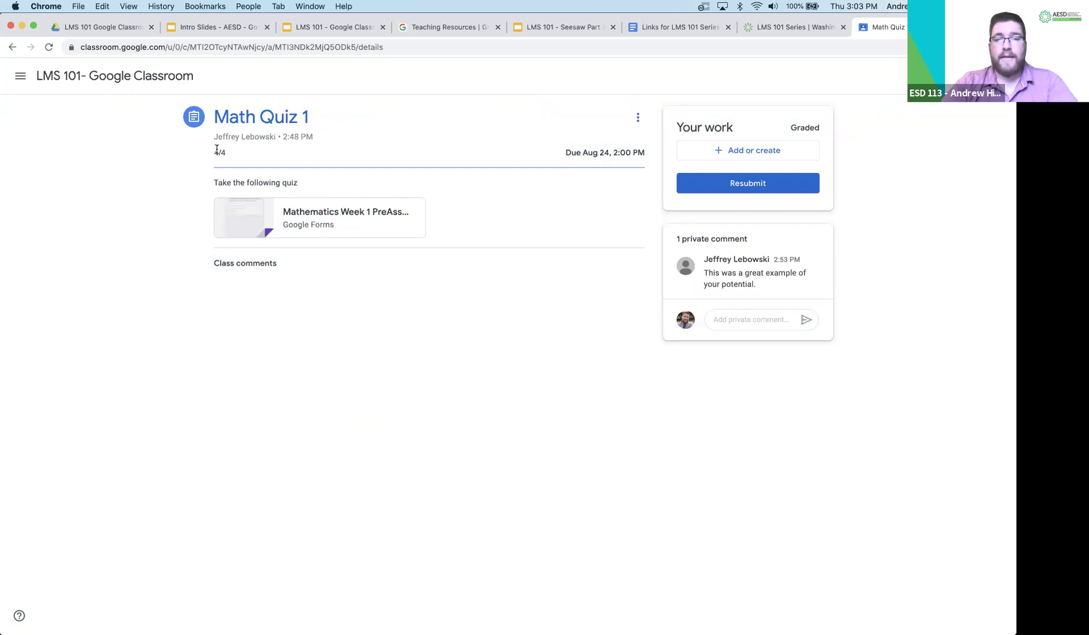
pyautogui.click(41, 76)
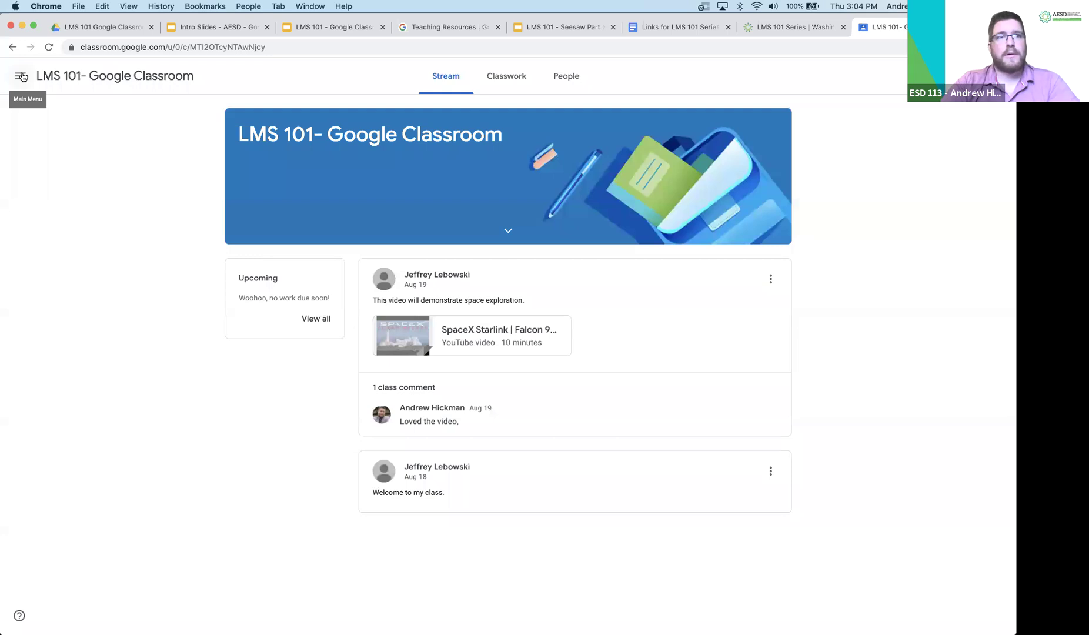
# - Open the student's To-do page and view the list of completed work
pyautogui.click(22, 76)
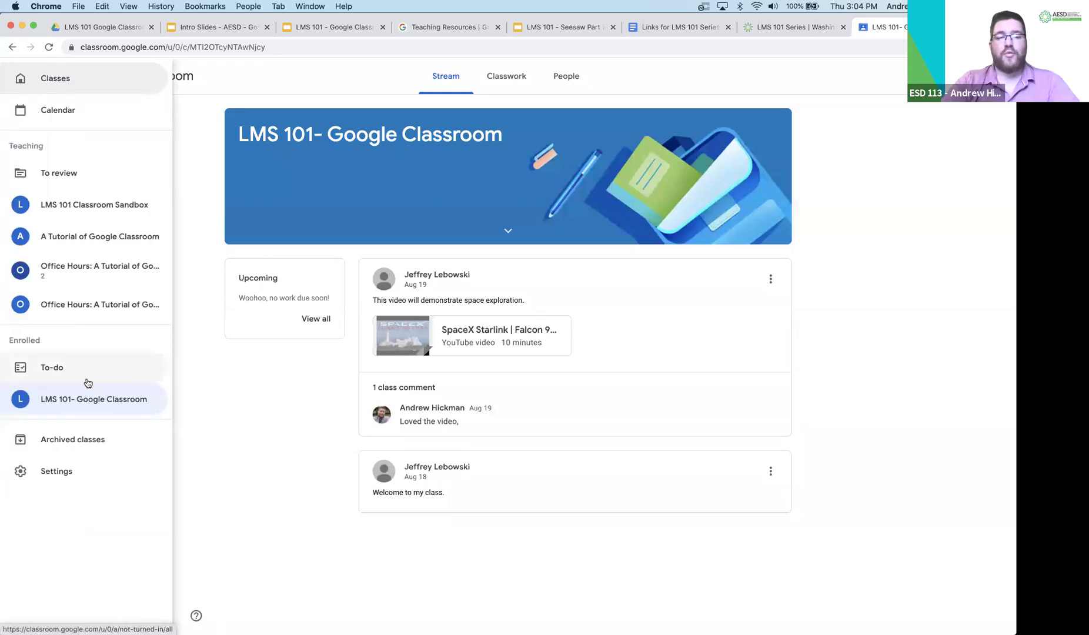
pyautogui.click(52, 368)
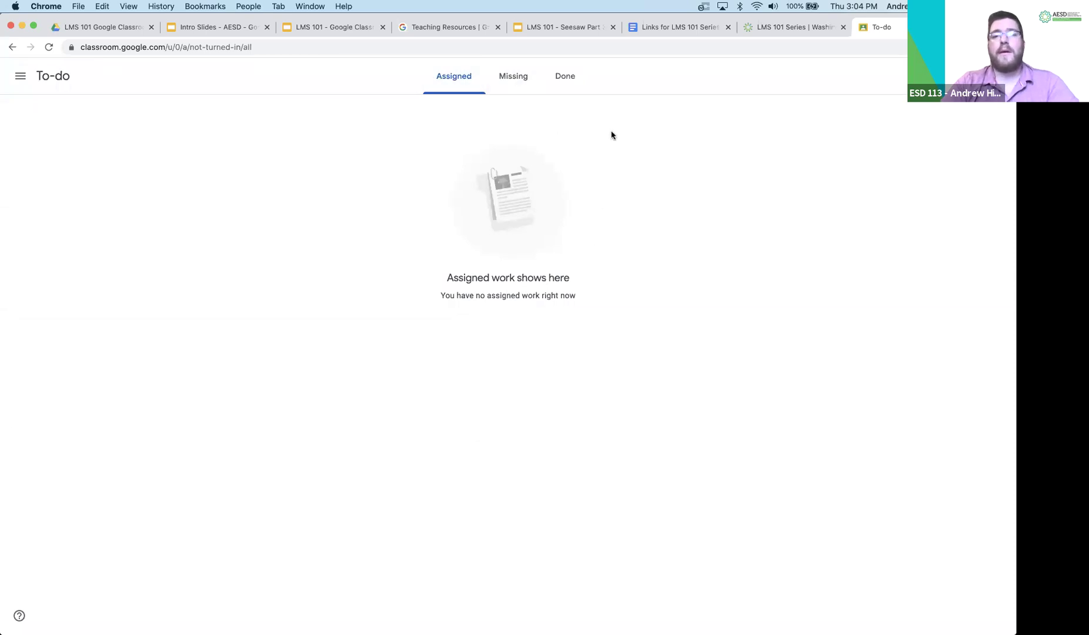
pyautogui.click(561, 88)
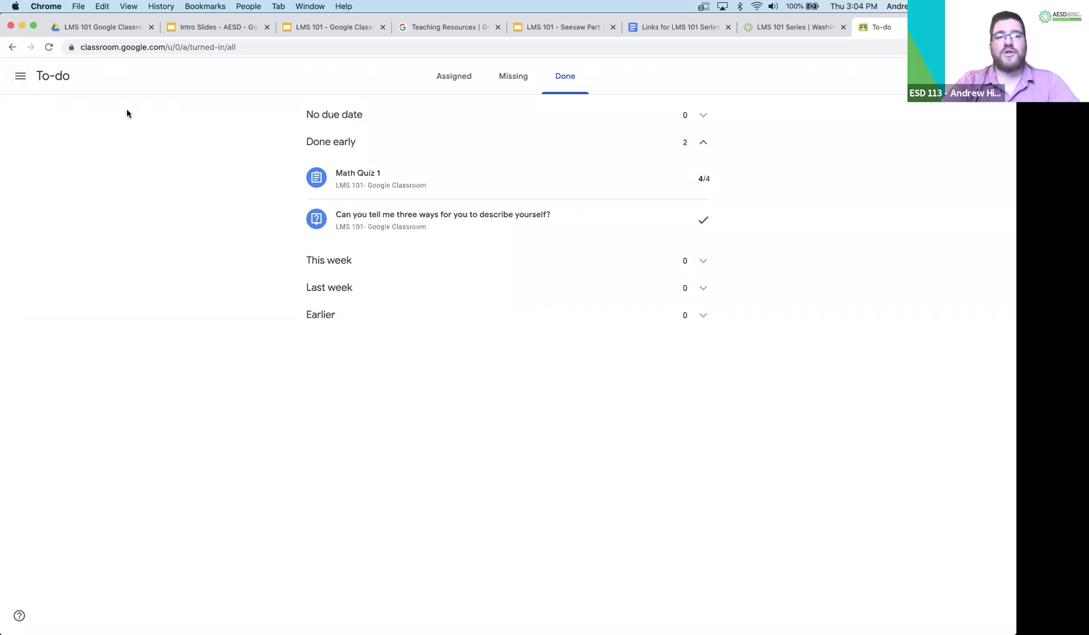
# - Open the To review page, check its class filter choices, and view the assigned submissions for A Tutorial of Google Classroom's "Choose your own destination" due Aug 18
pyautogui.click(20, 76)
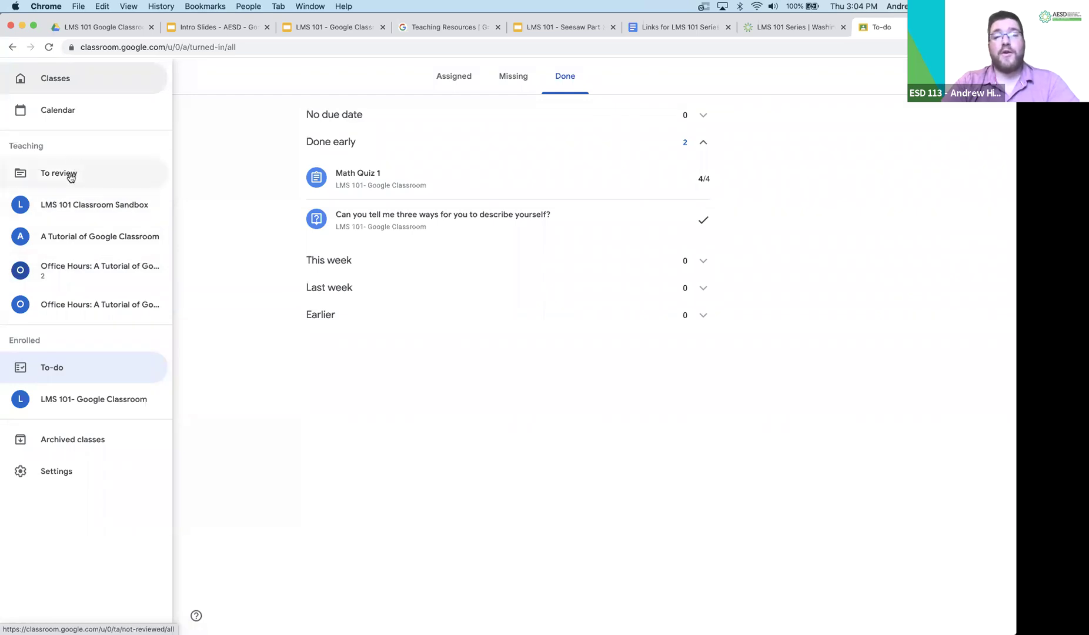
pyautogui.click(58, 173)
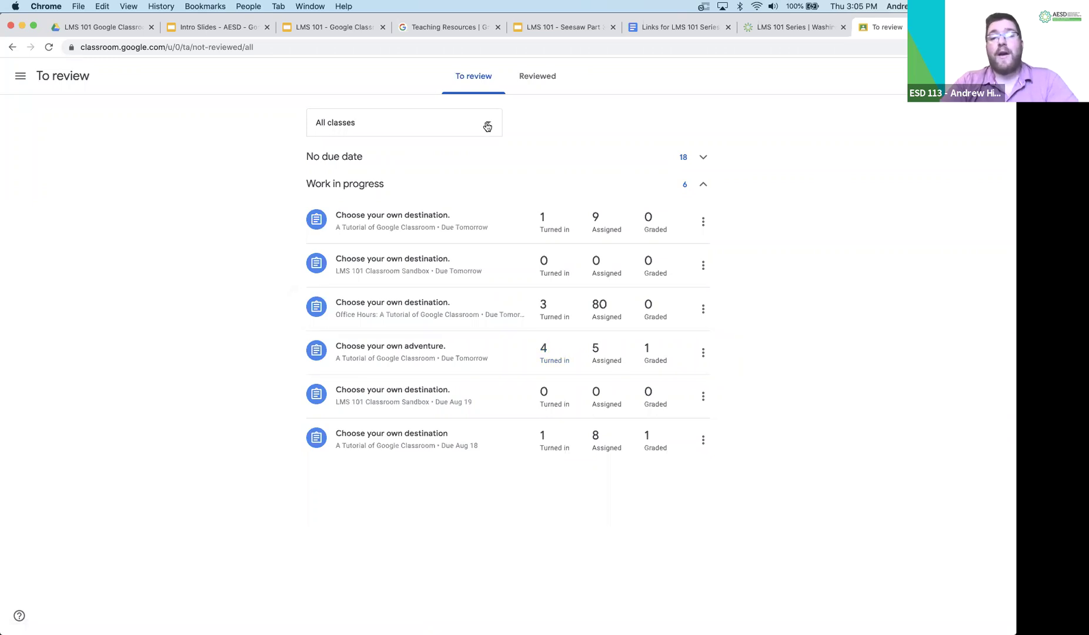
pyautogui.click(487, 123)
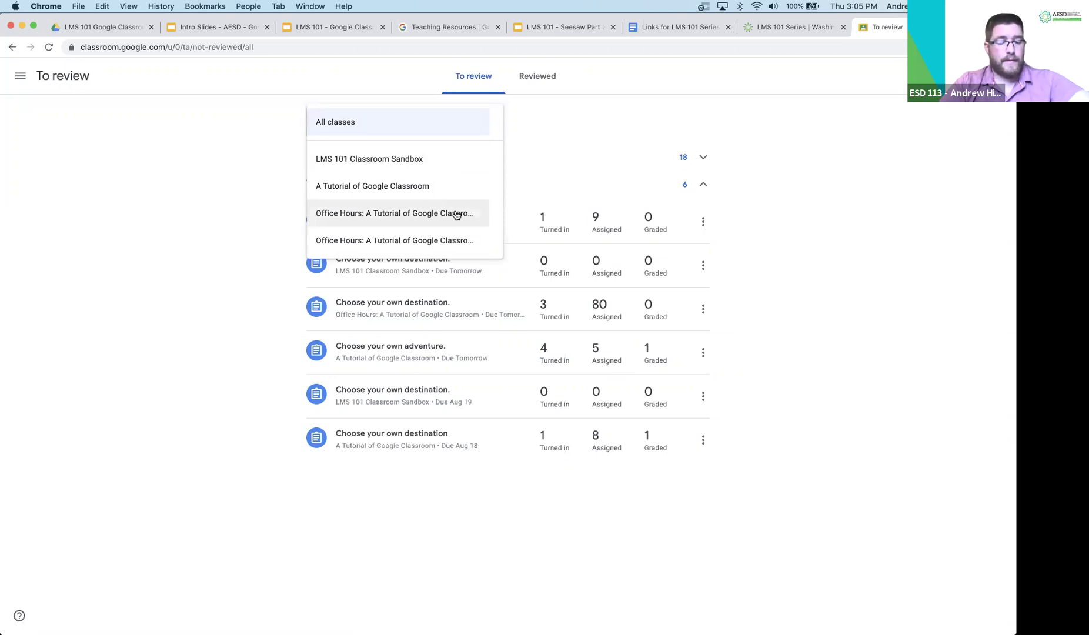
pyautogui.click(621, 438)
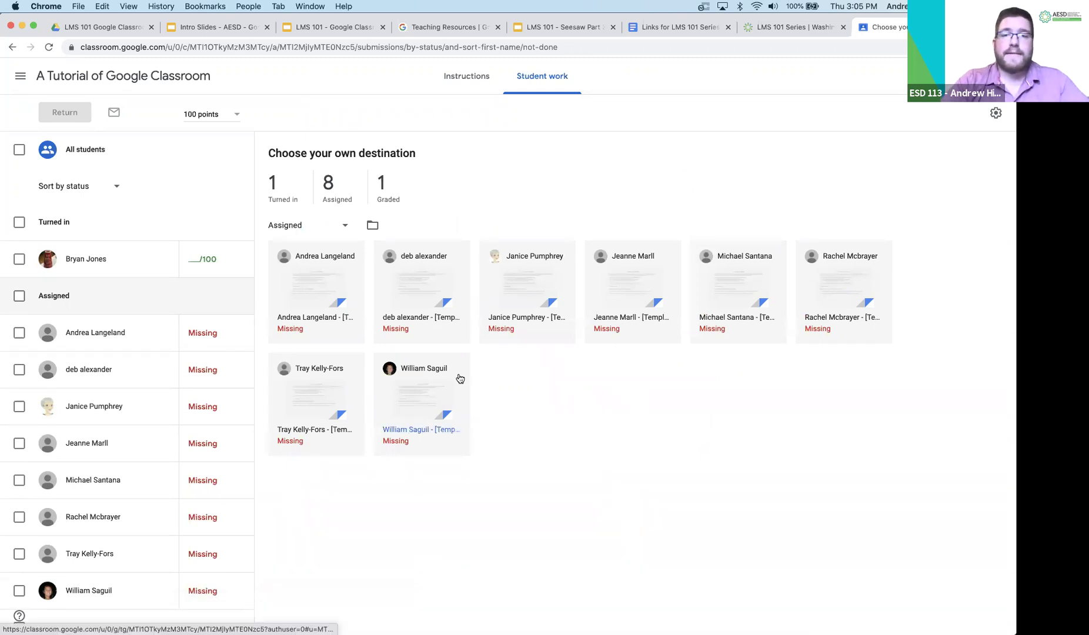
# - Return to the overview of all classes, and switch to the Chrome window holding the LMS 101 gradebook
pyautogui.click(109, 75)
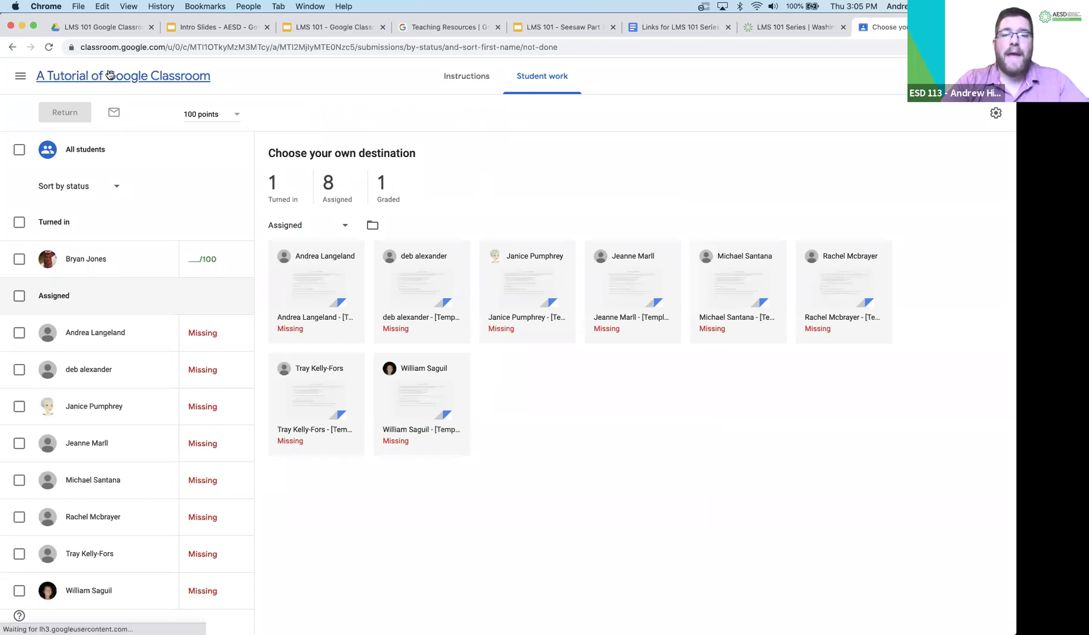
pyautogui.click(20, 76)
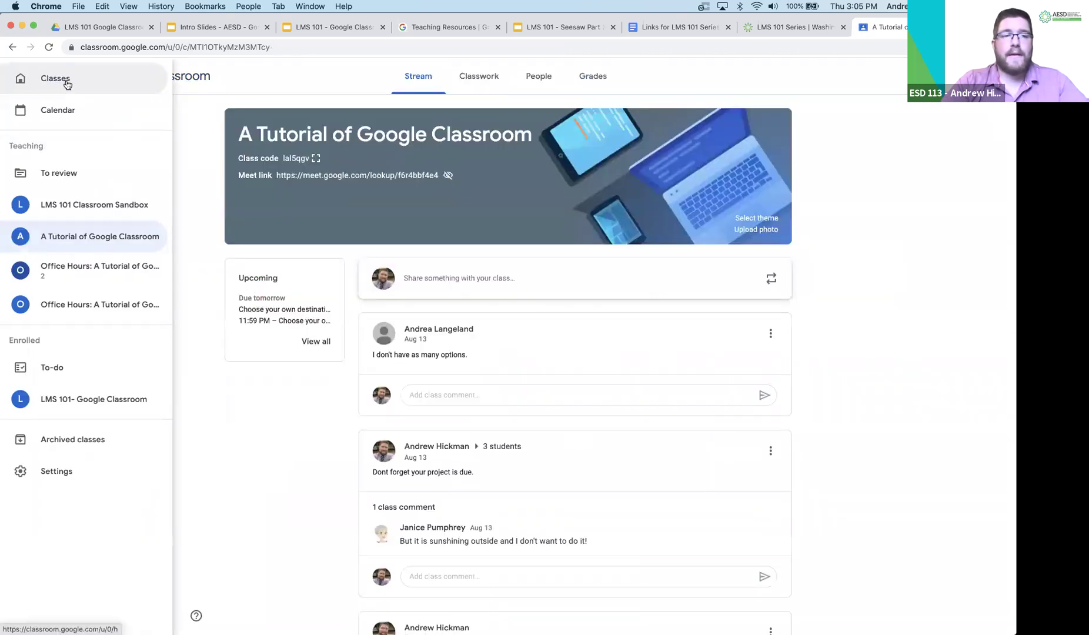
pyautogui.click(67, 84)
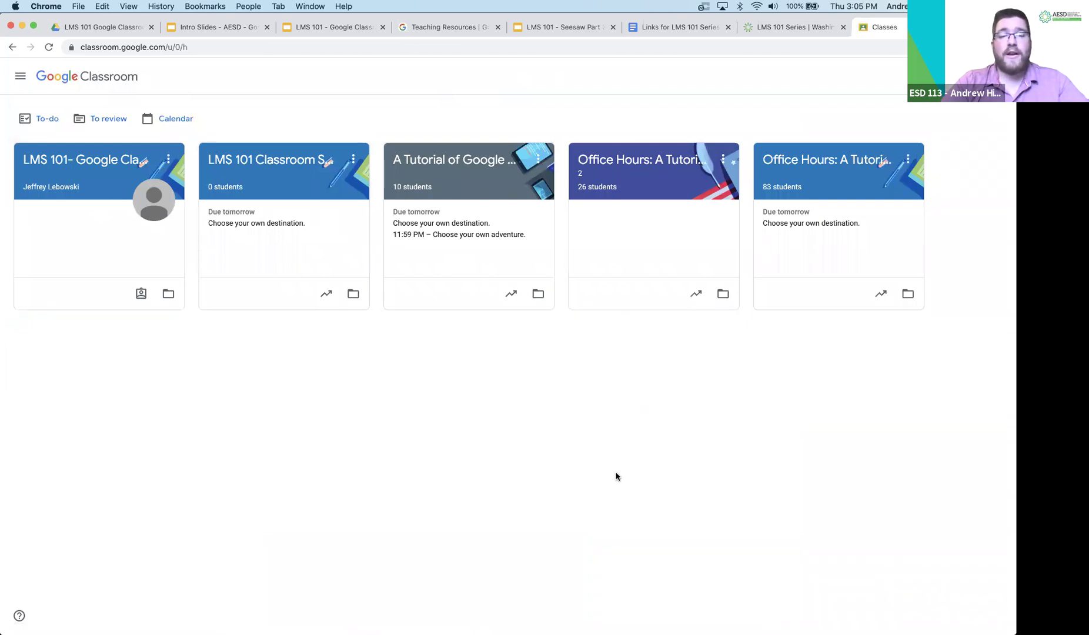
pyautogui.rightClick(341, 615)
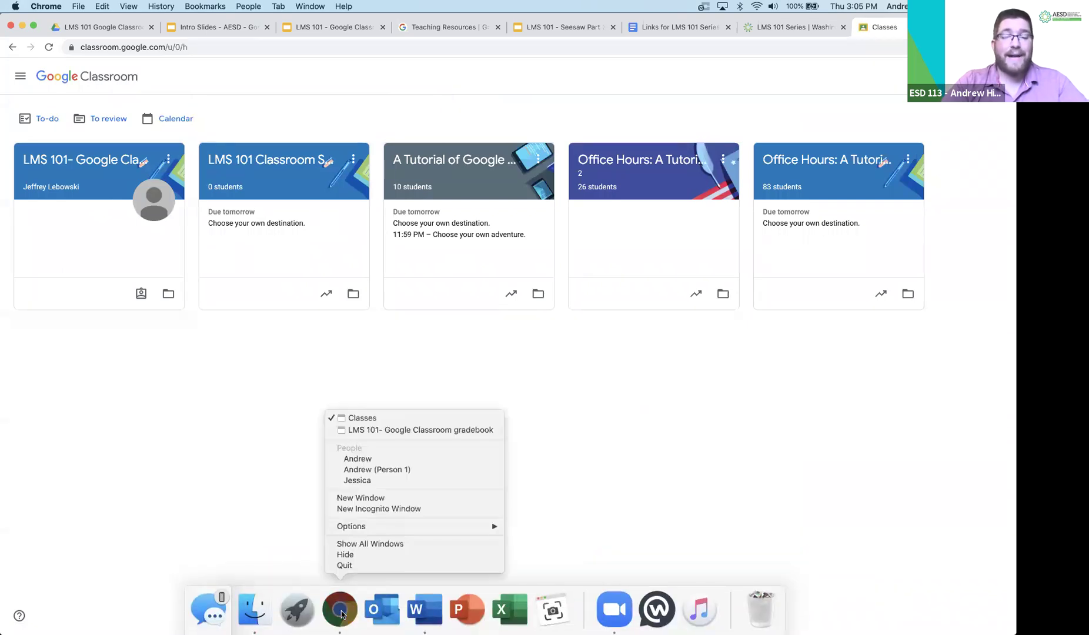
pyautogui.click(375, 429)
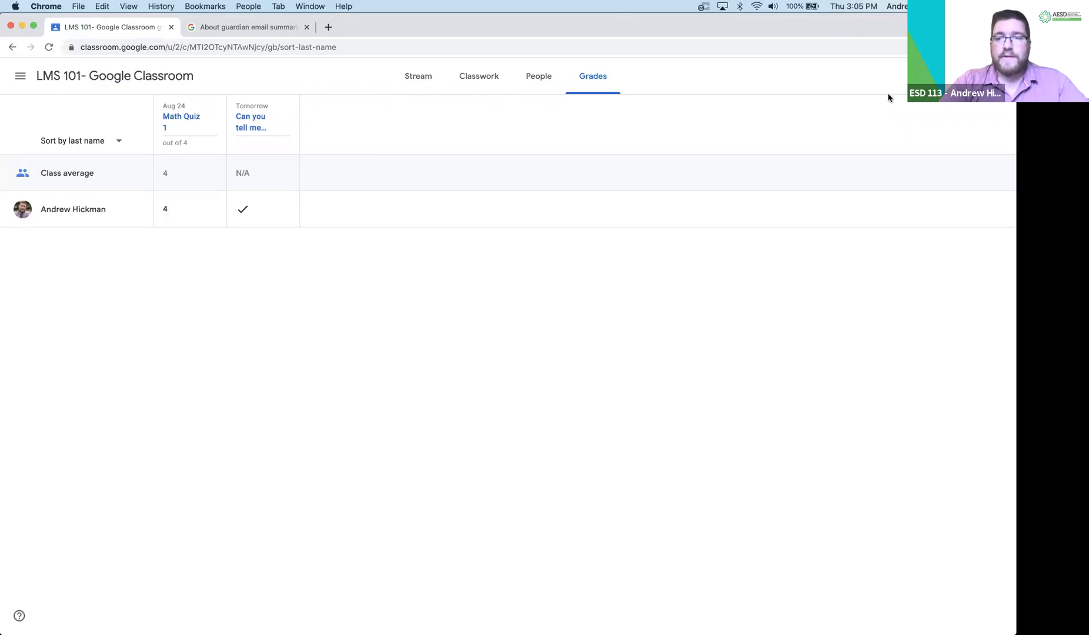
# - Open the LMS 101 class's People page, and review its class settings through the General and Grading sections
pyautogui.click(531, 81)
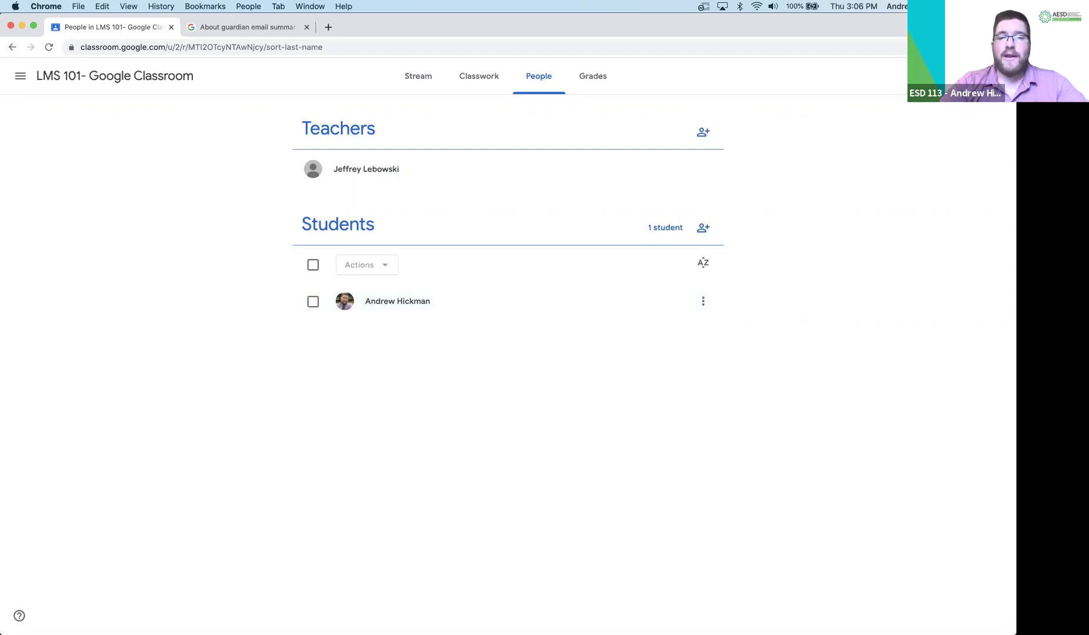
pyautogui.click(941, 76)
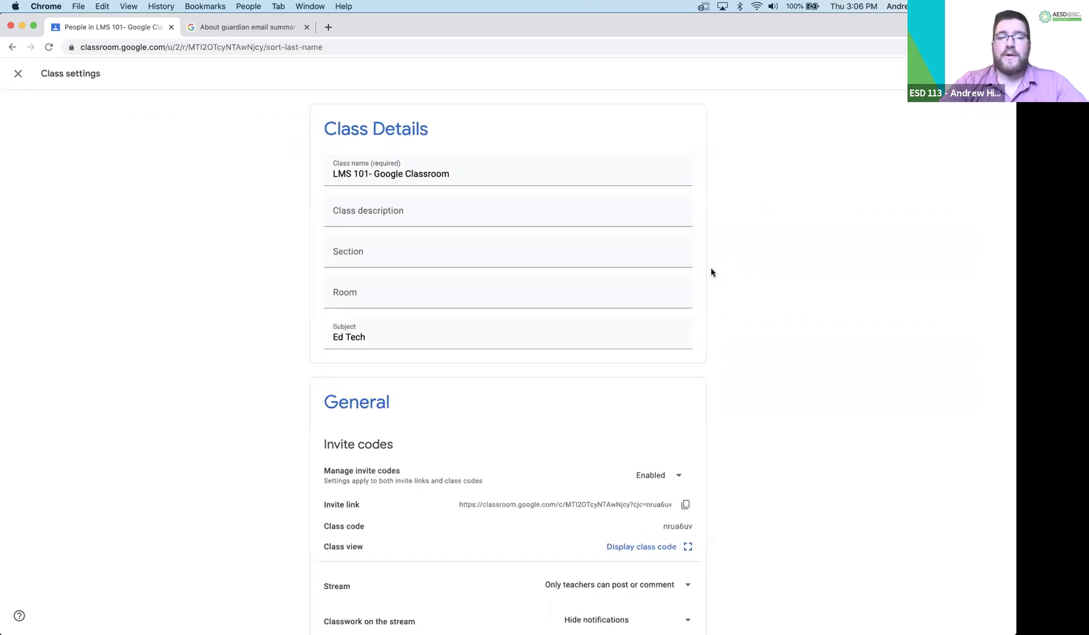
pyautogui.scroll(-4, 594, 333)
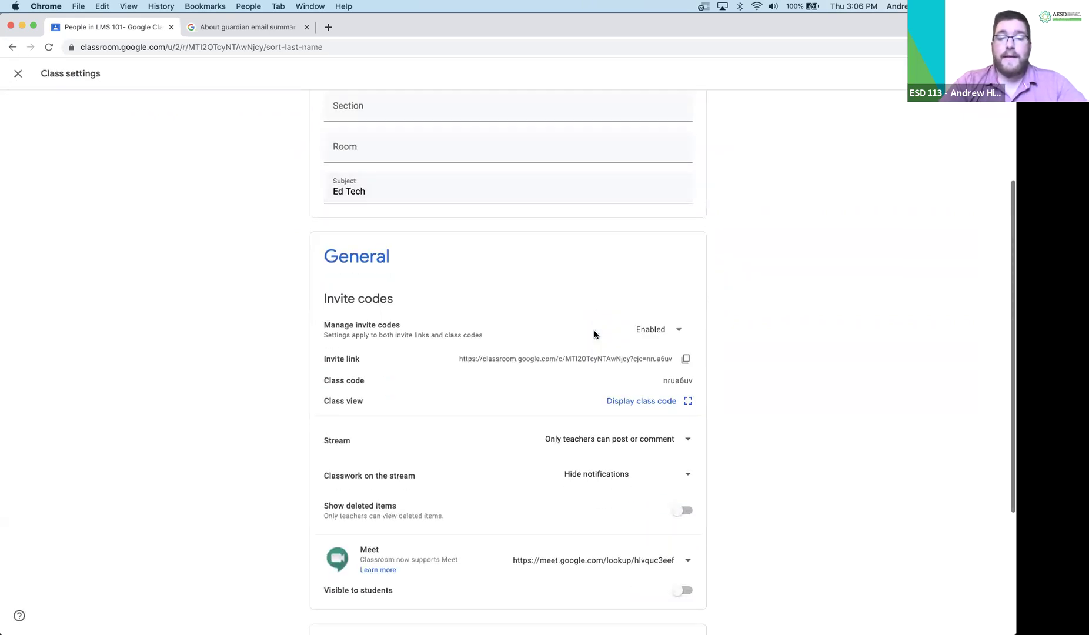
pyautogui.scroll(-1, 593, 333)
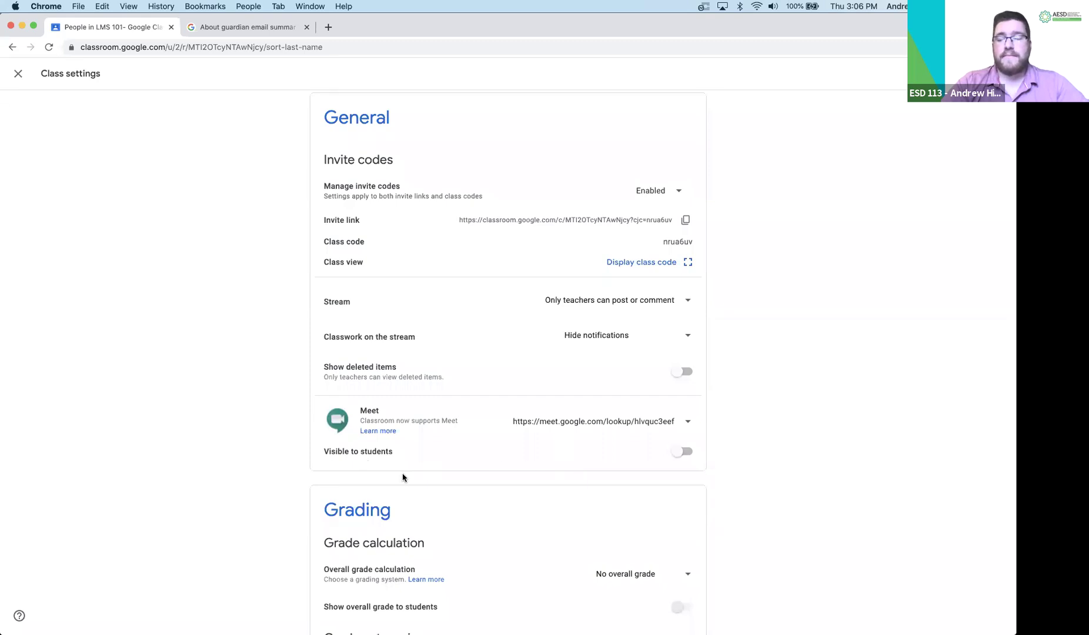
pyautogui.scroll(-2, 594, 472)
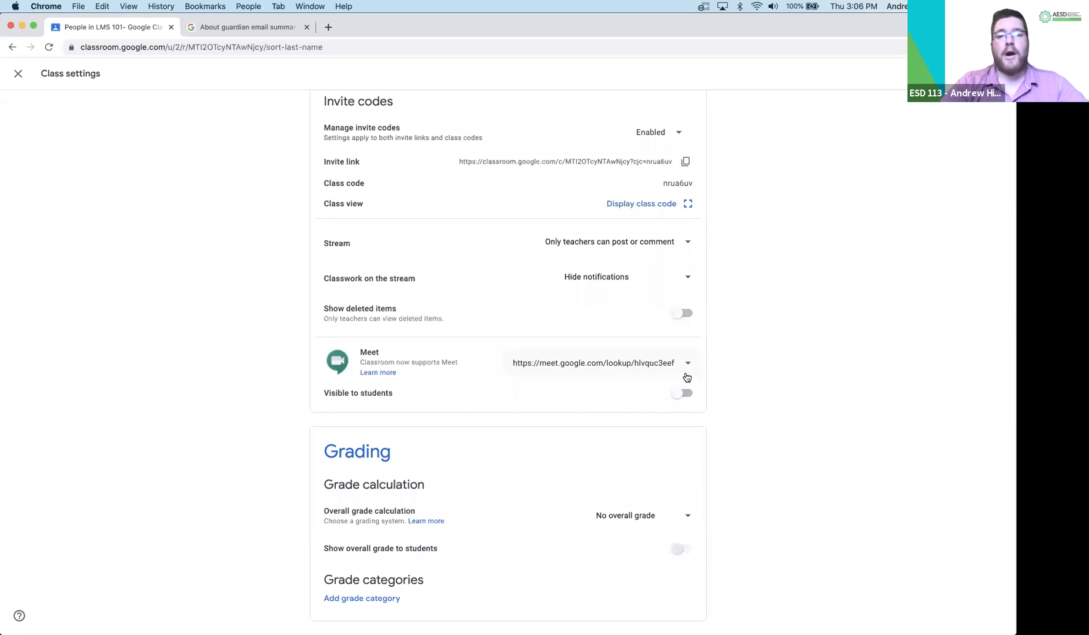
pyautogui.scroll(5, 532, 400)
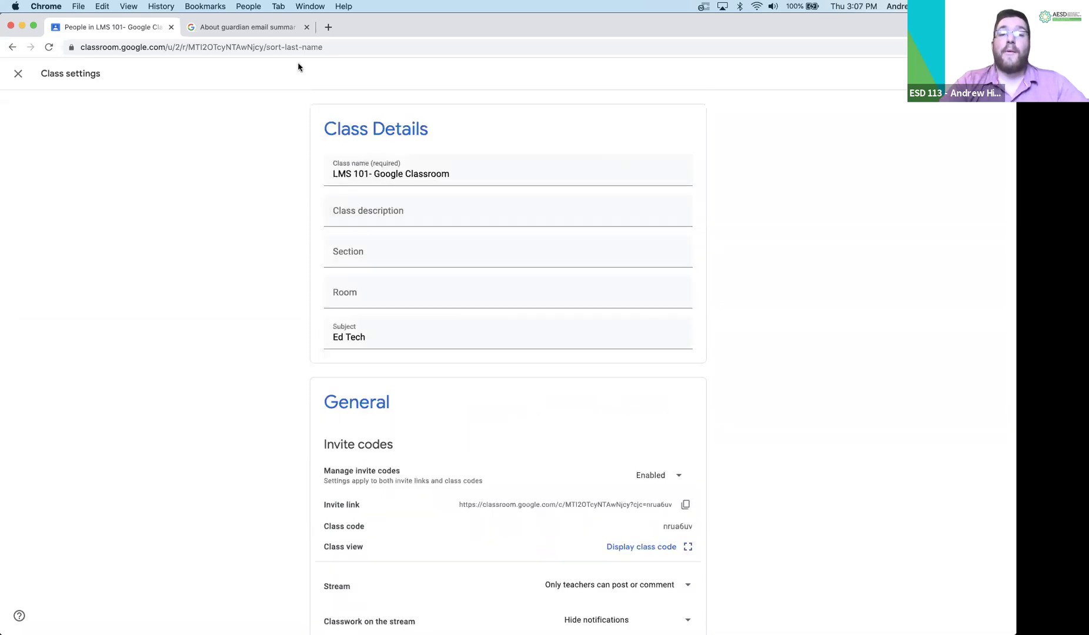
# - Switch to the "About guardian email summaries" help article, skim it, and expand the email summary example
pyautogui.click(262, 28)
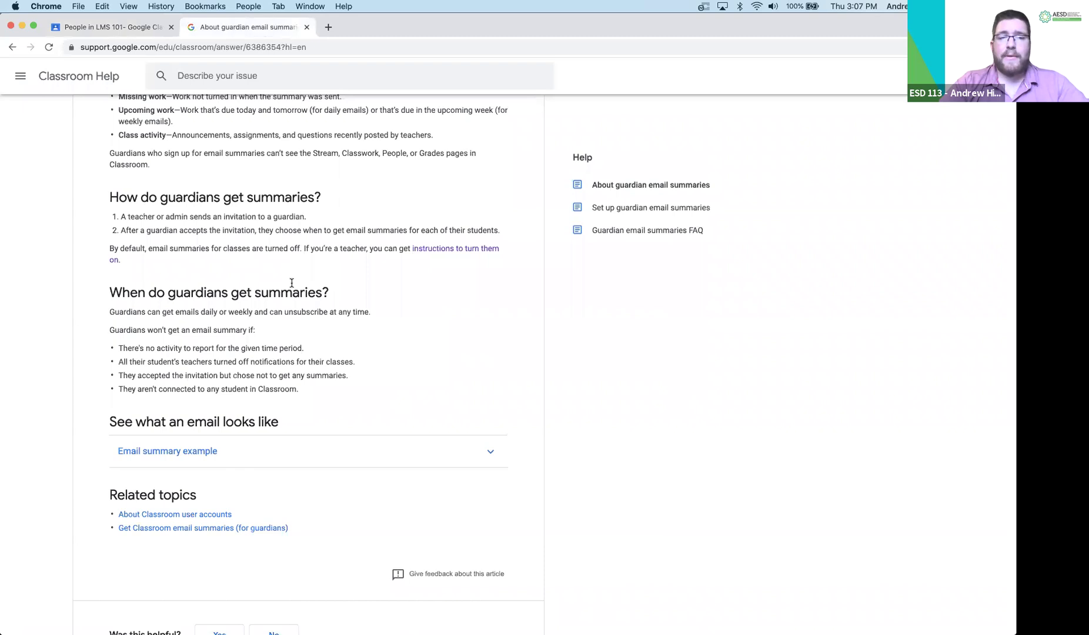
pyautogui.scroll(5, 291, 283)
pyautogui.scroll(-2, 294, 292)
pyautogui.scroll(-5, 294, 293)
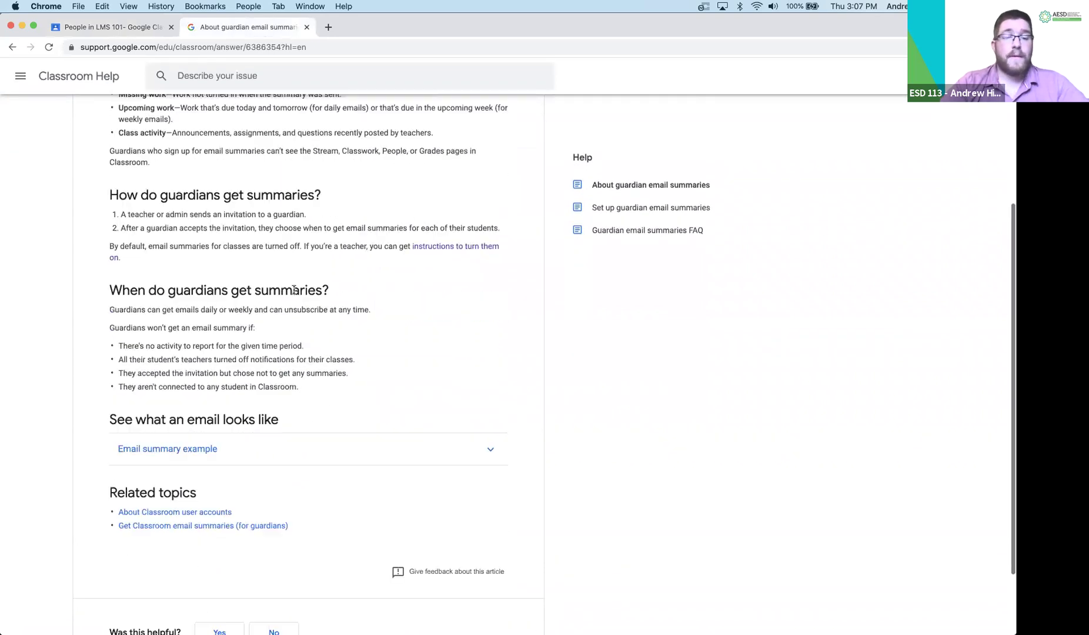
pyautogui.click(188, 437)
pyautogui.scroll(-10, 331, 420)
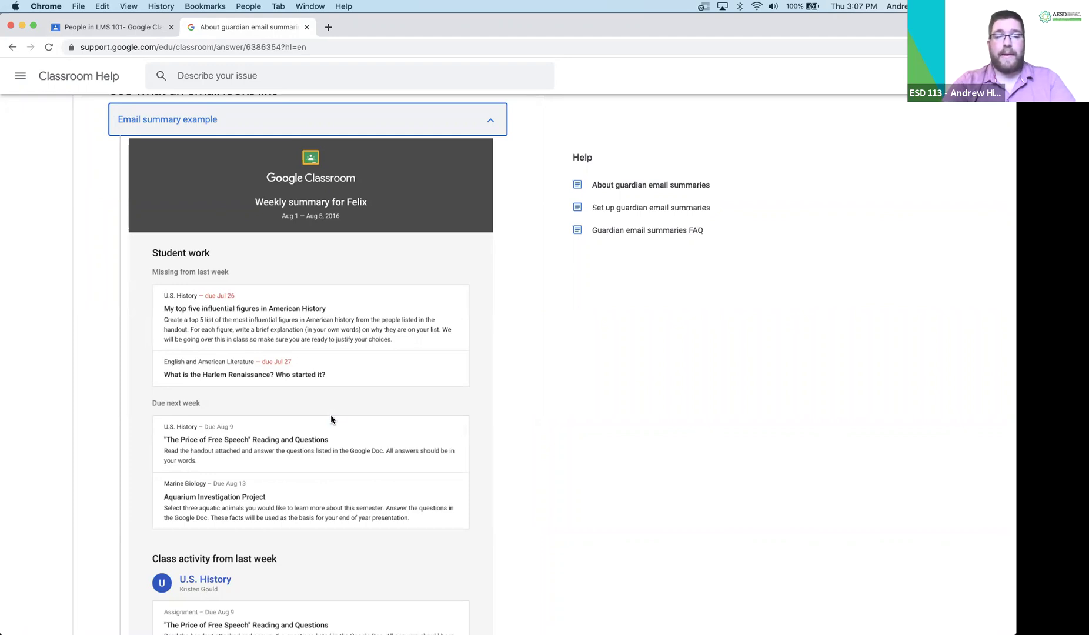
# - Enlarge the help page to 150% and read the example email's Student work section on missing and upcoming assignments
pyautogui.press('super+equal')
pyautogui.press('super+equal')
pyautogui.press('super+equal')
pyautogui.scroll(-5, 331, 420)
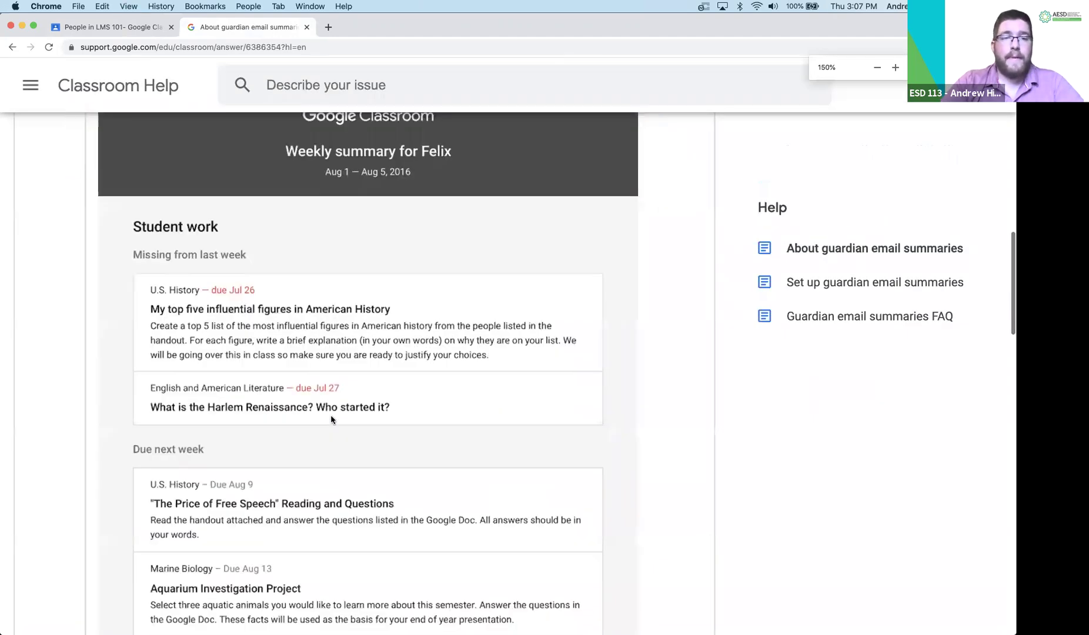
pyautogui.scroll(3, 330, 414)
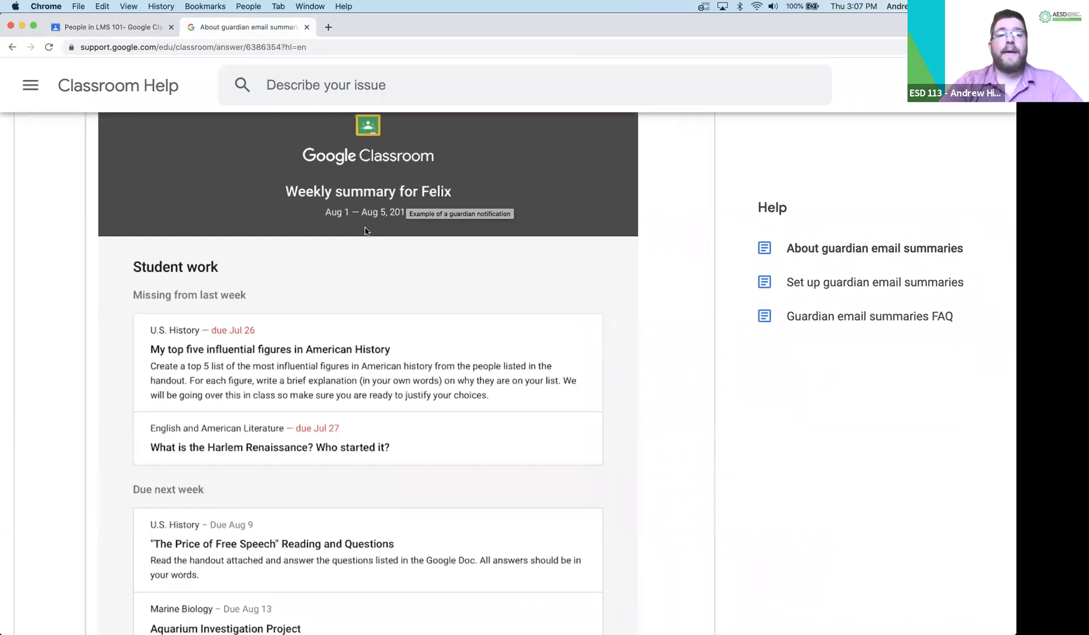
pyautogui.scroll(-1, 365, 227)
pyautogui.scroll(-3, 405, 277)
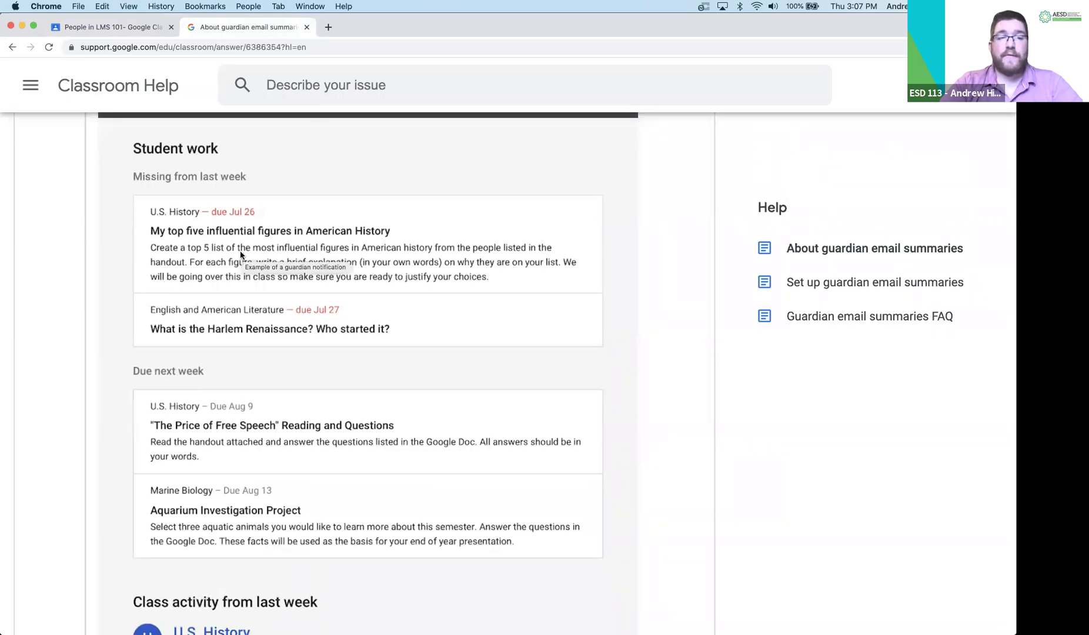
pyautogui.scroll(-1, 245, 276)
pyautogui.scroll(-3, 246, 275)
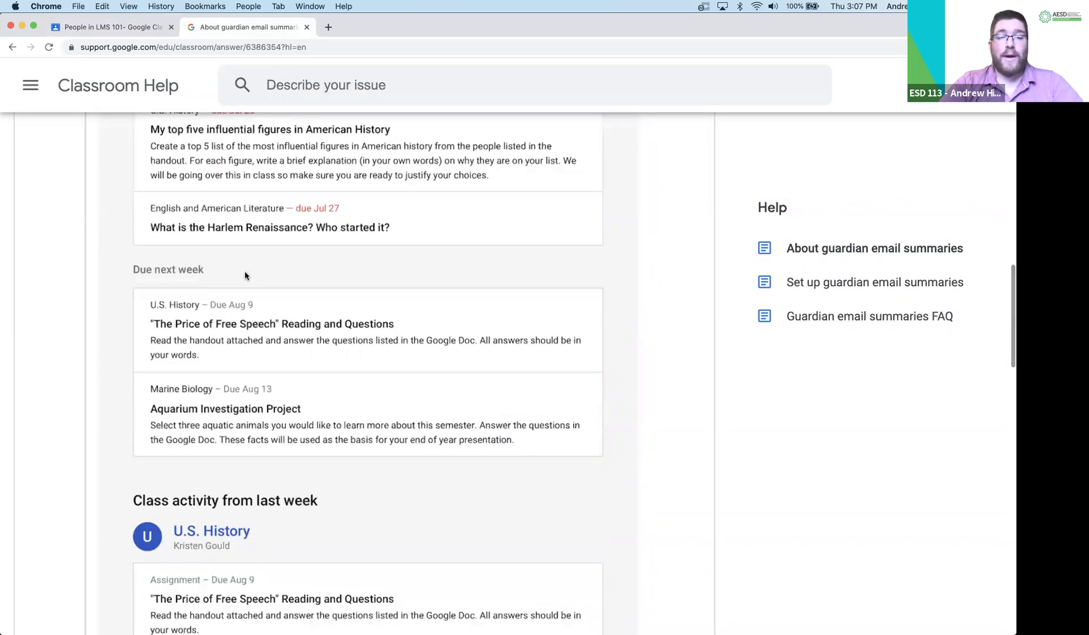
# - Read the example email's class activity for each course down to the footer, and return to the beginning of the article
pyautogui.scroll(-2, 227, 317)
pyautogui.scroll(-5, 234, 333)
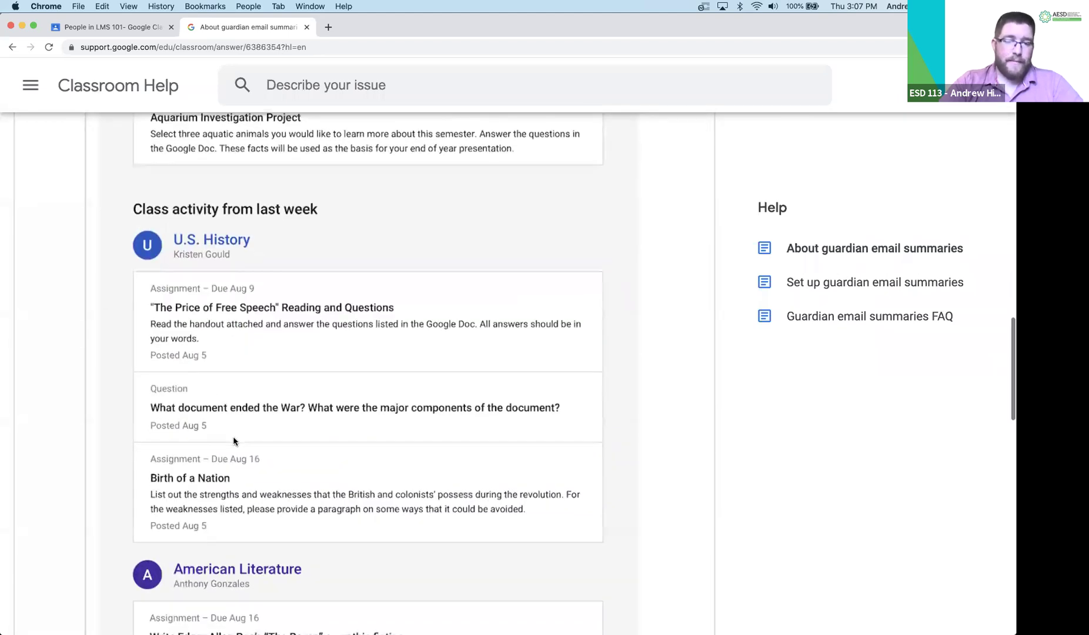
pyautogui.scroll(-3, 233, 440)
pyautogui.scroll(-2, 233, 441)
pyautogui.scroll(-2, 233, 441)
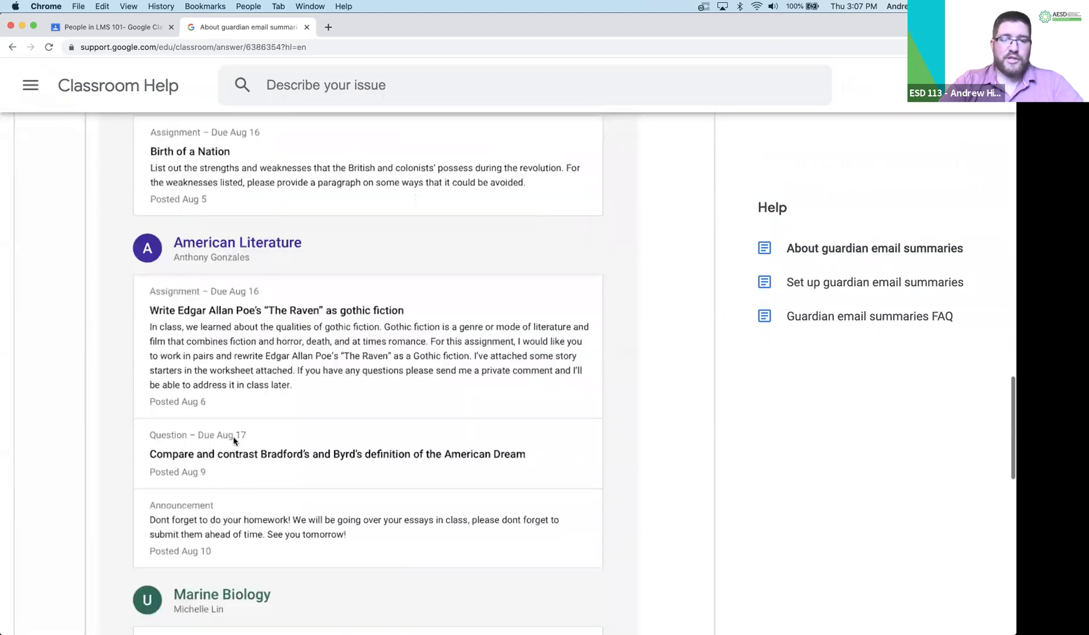
pyautogui.scroll(-3, 233, 432)
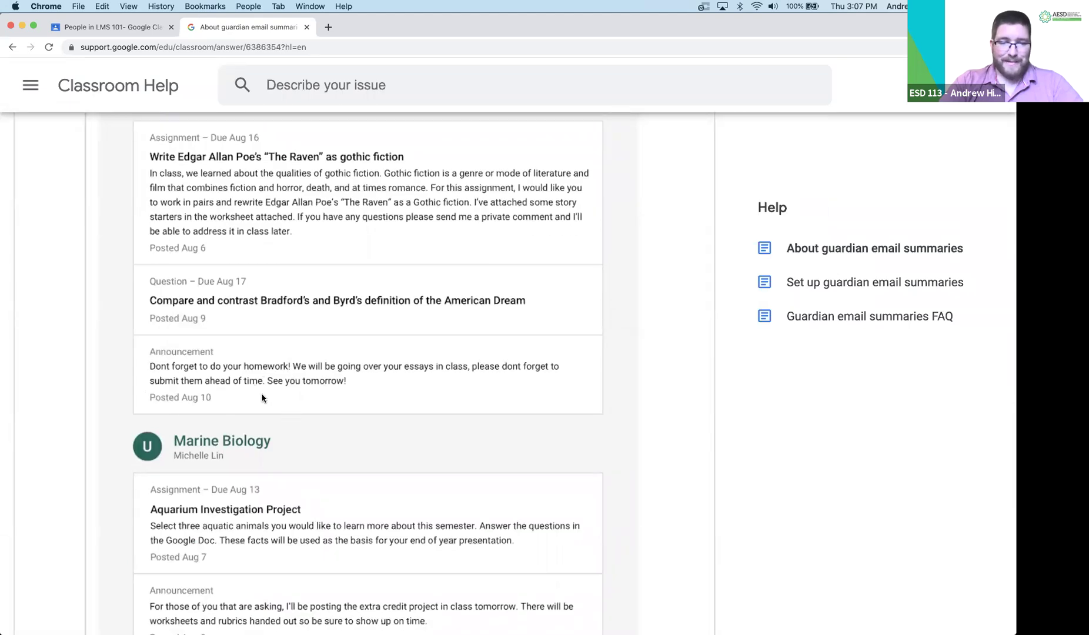
pyautogui.scroll(-3, 263, 398)
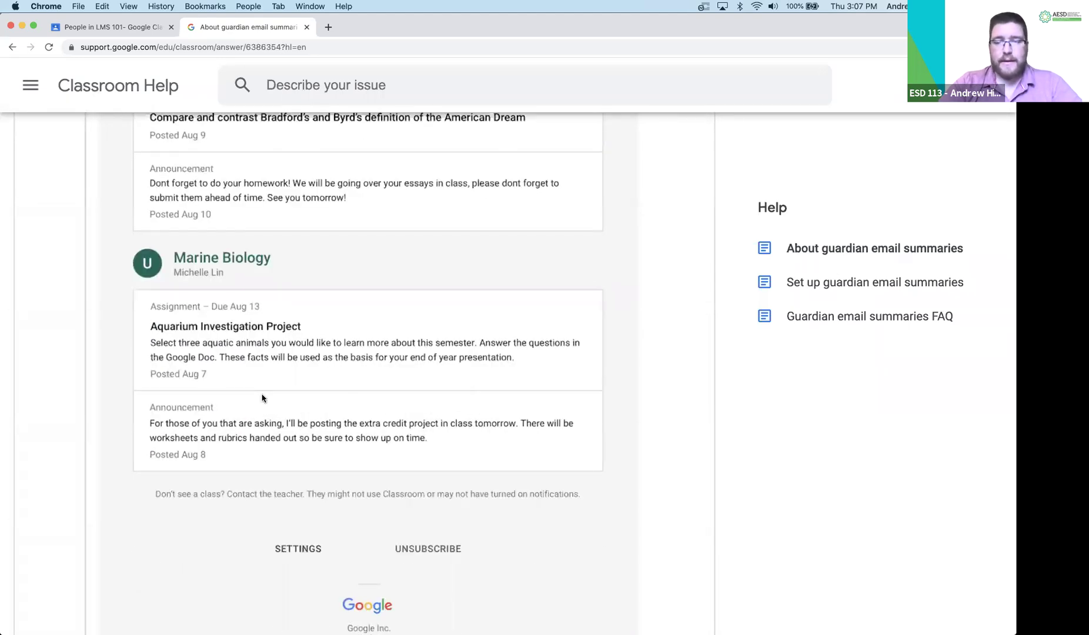
pyautogui.scroll(-2, 262, 398)
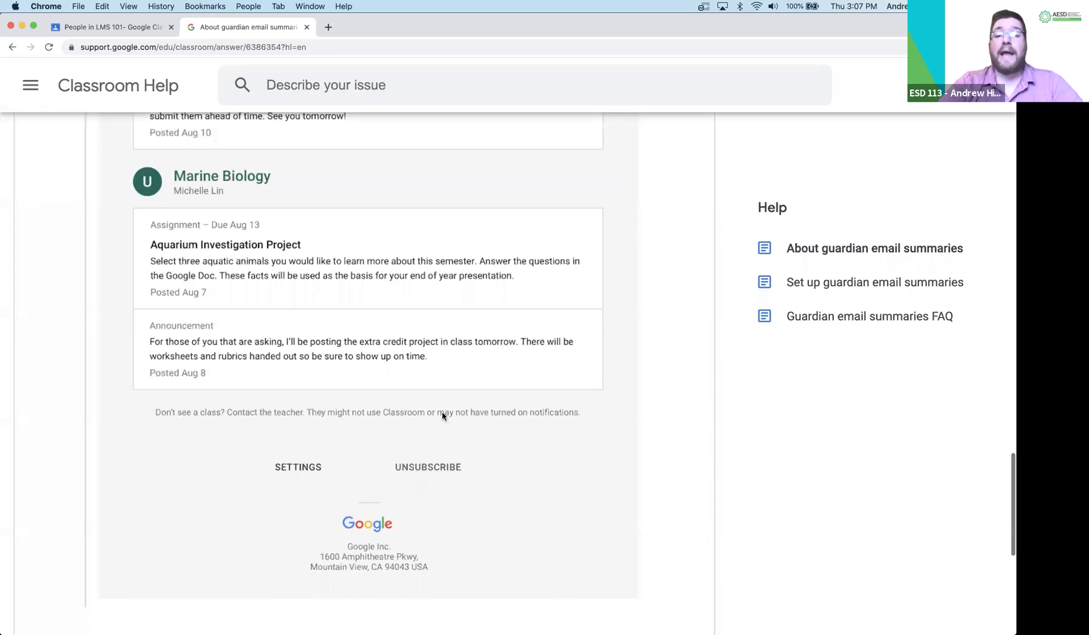
pyautogui.scroll(10, 442, 415)
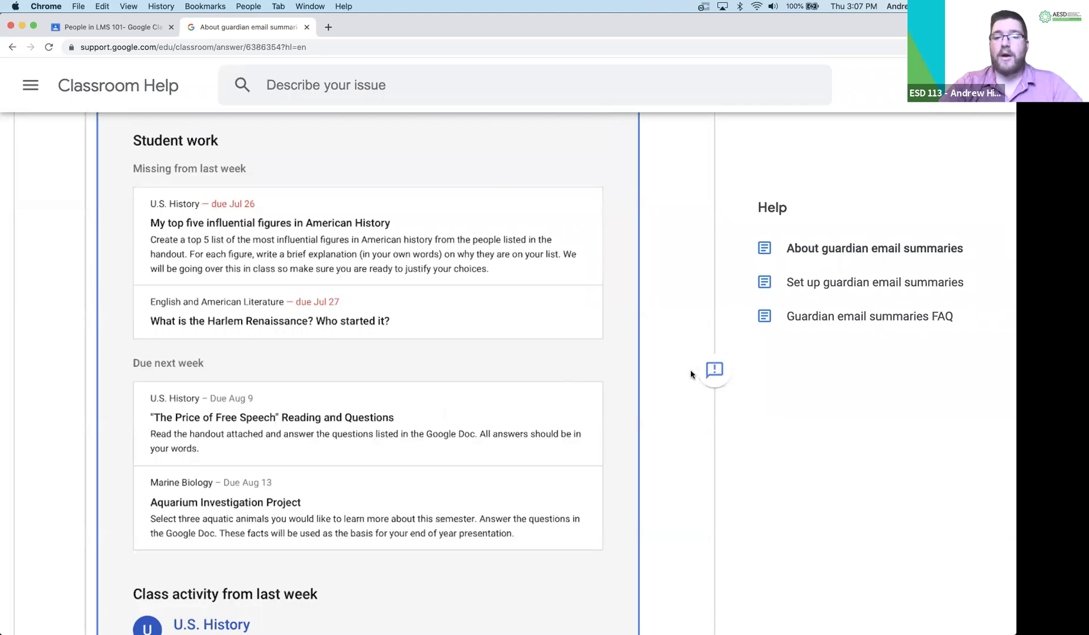
pyautogui.scroll(10, 670, 371)
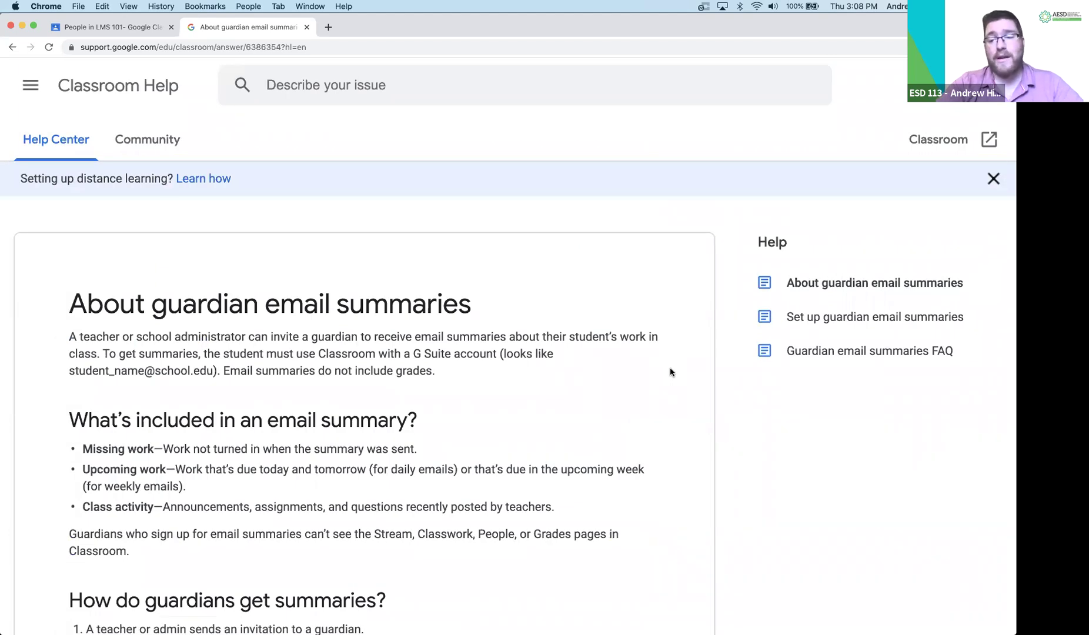
# - Return to the LMS 101 class, leave its settings, and check the options available for the listed student
pyautogui.click(136, 27)
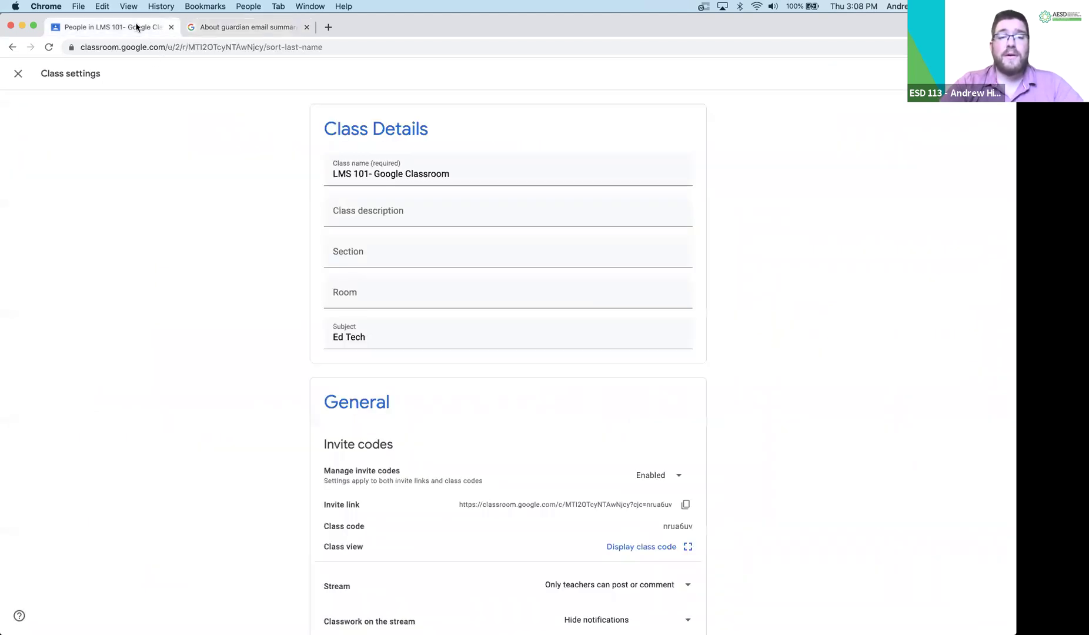
pyautogui.click(19, 74)
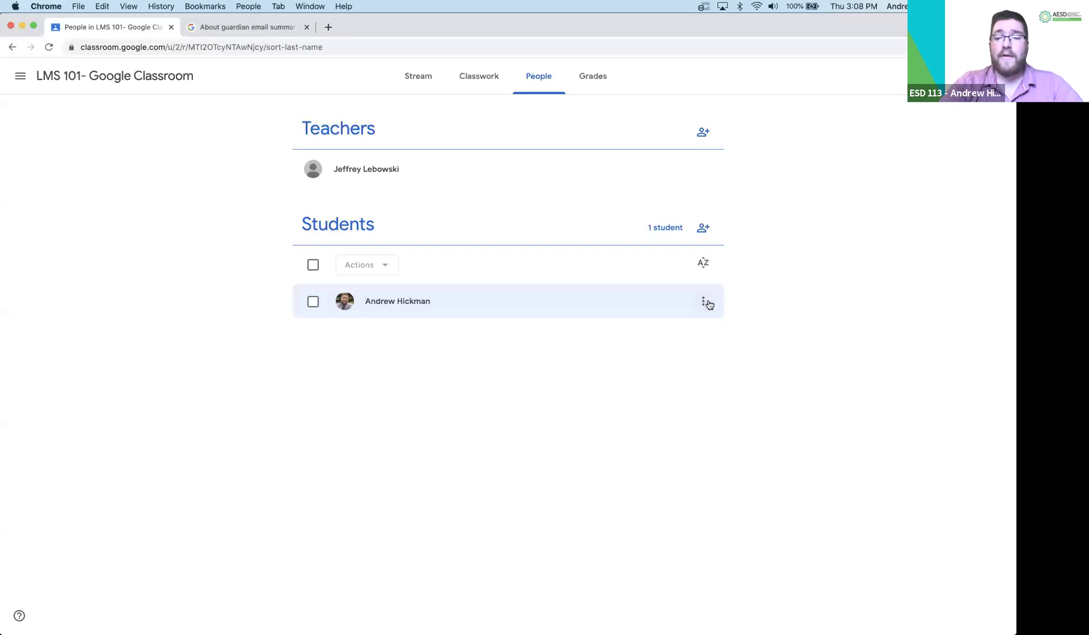
pyautogui.click(703, 301)
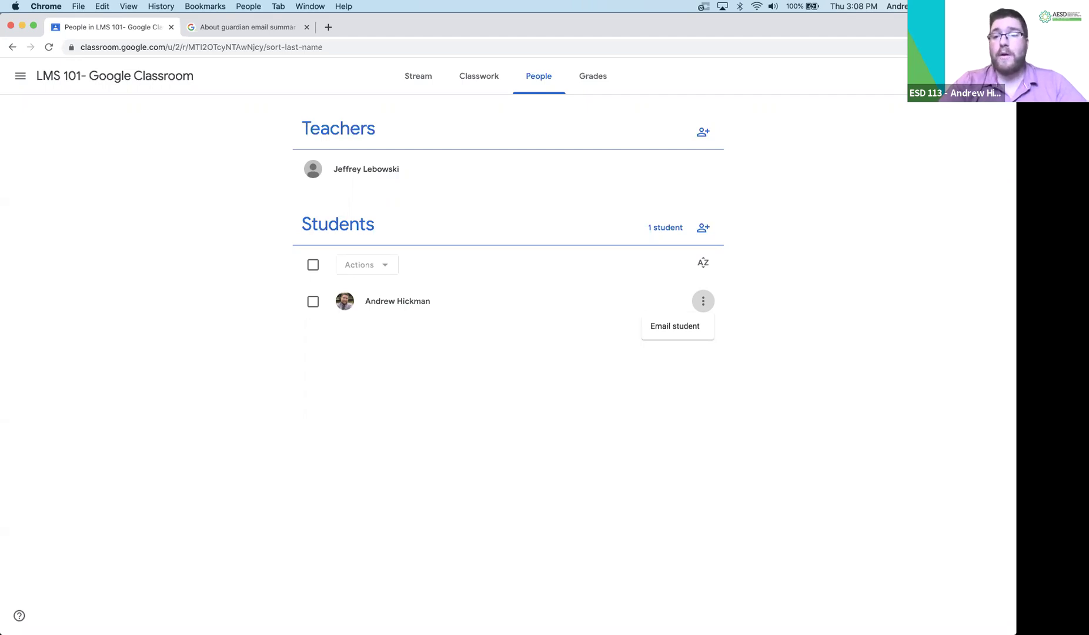
# - Switch to Google Jamboard from the Google apps and open the existing MathJam jam
pyautogui.click(965, 76)
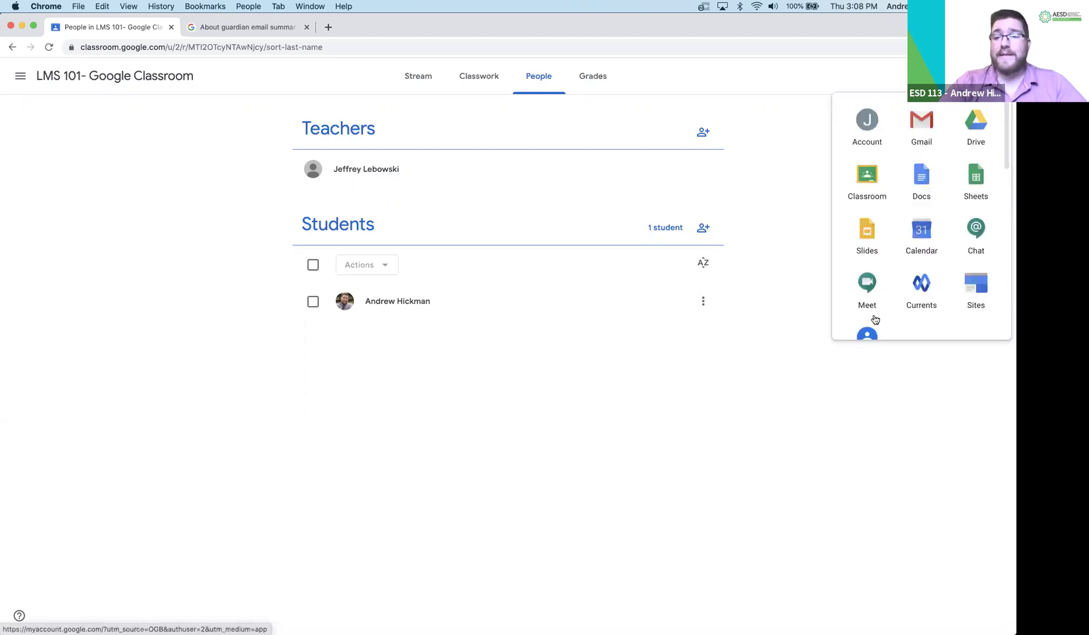
pyautogui.scroll(-3, 894, 227)
pyautogui.scroll(-4, 893, 228)
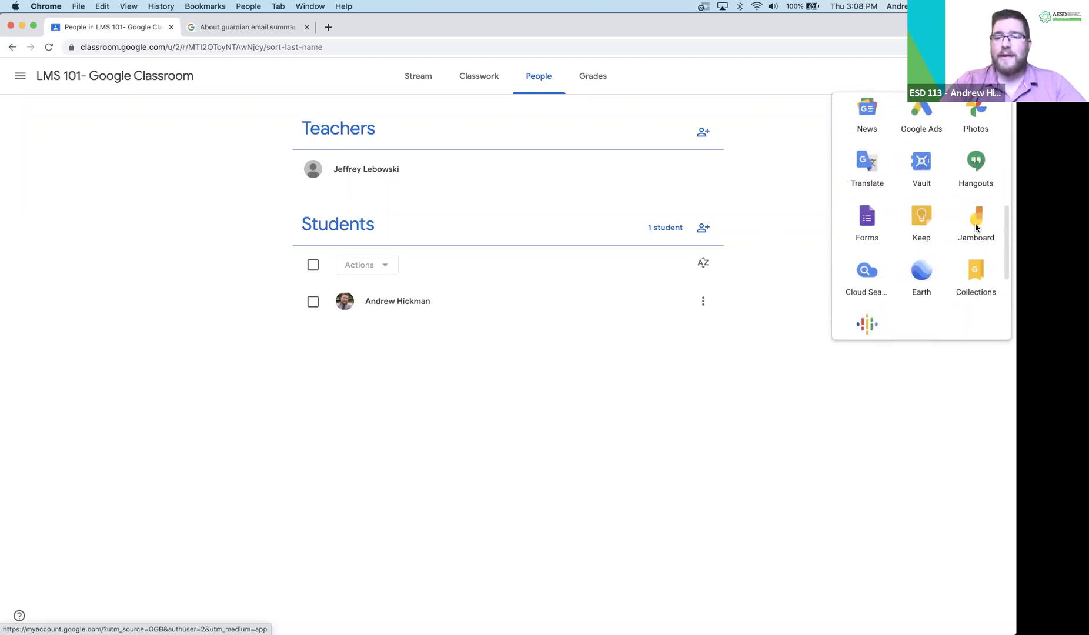
pyautogui.click(973, 227)
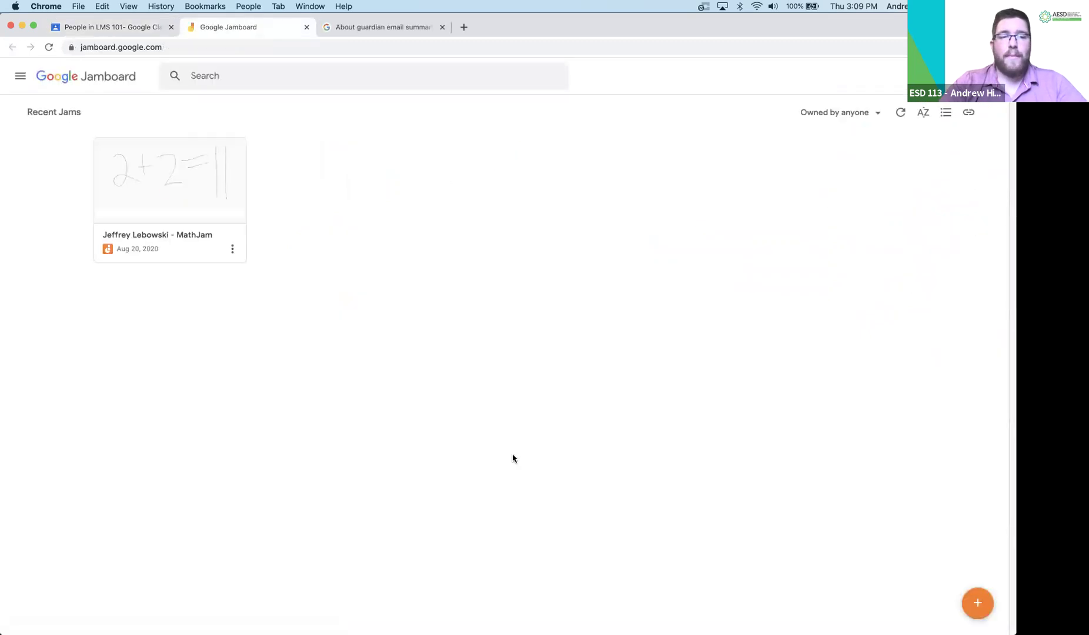
pyautogui.click(181, 204)
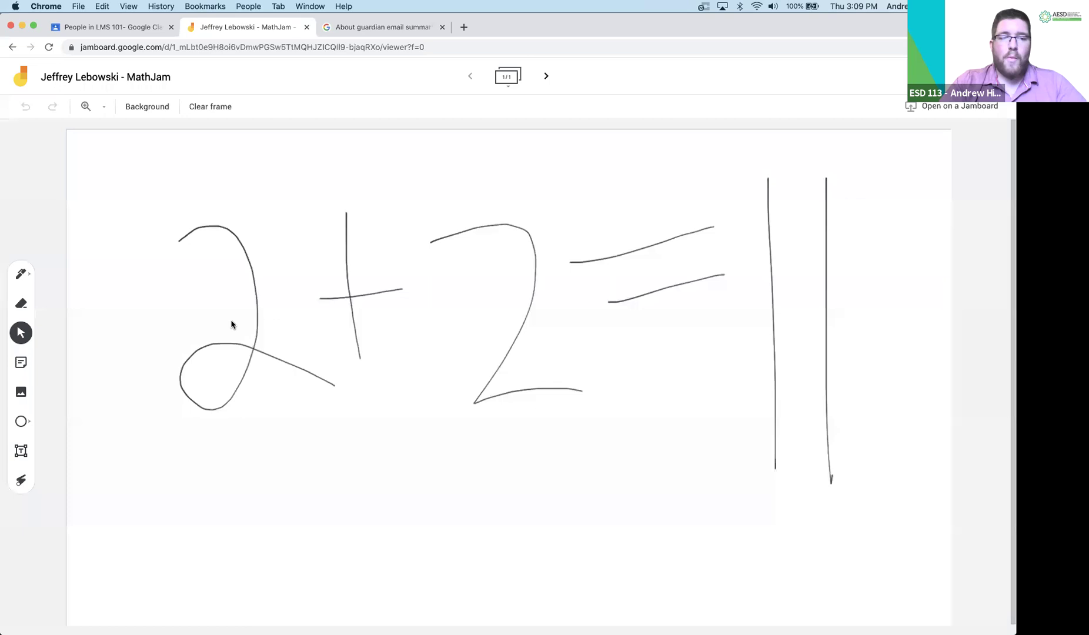
# - Draw freehand light blue brush strokes over the plus sign, the second 2 and the equals sign on the MathJam frame
pyautogui.click(20, 274)
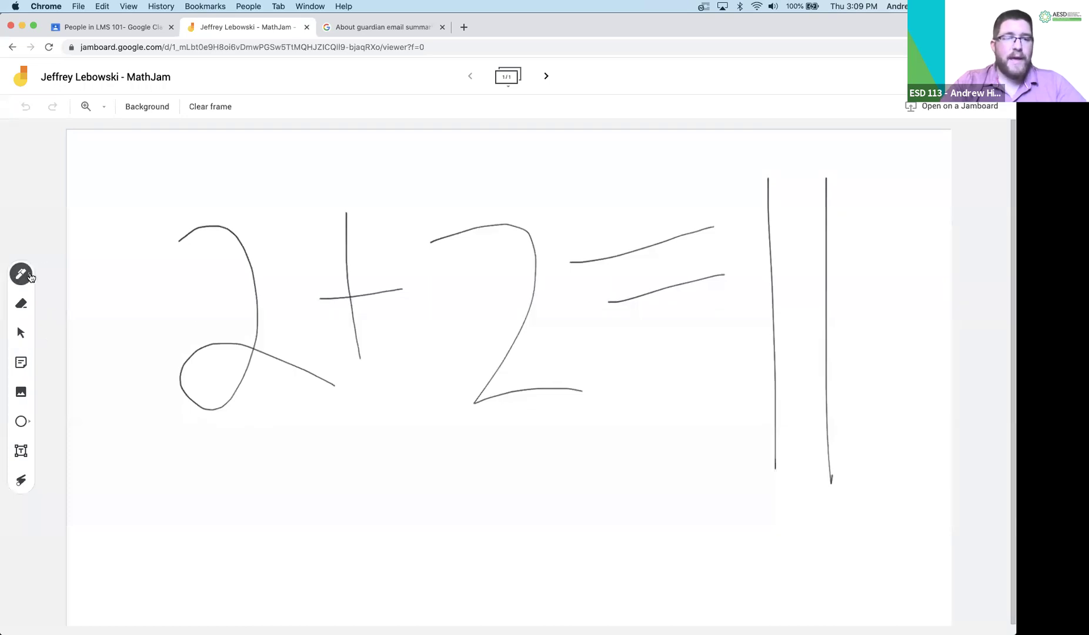
pyautogui.click(29, 275)
pyautogui.click(108, 274)
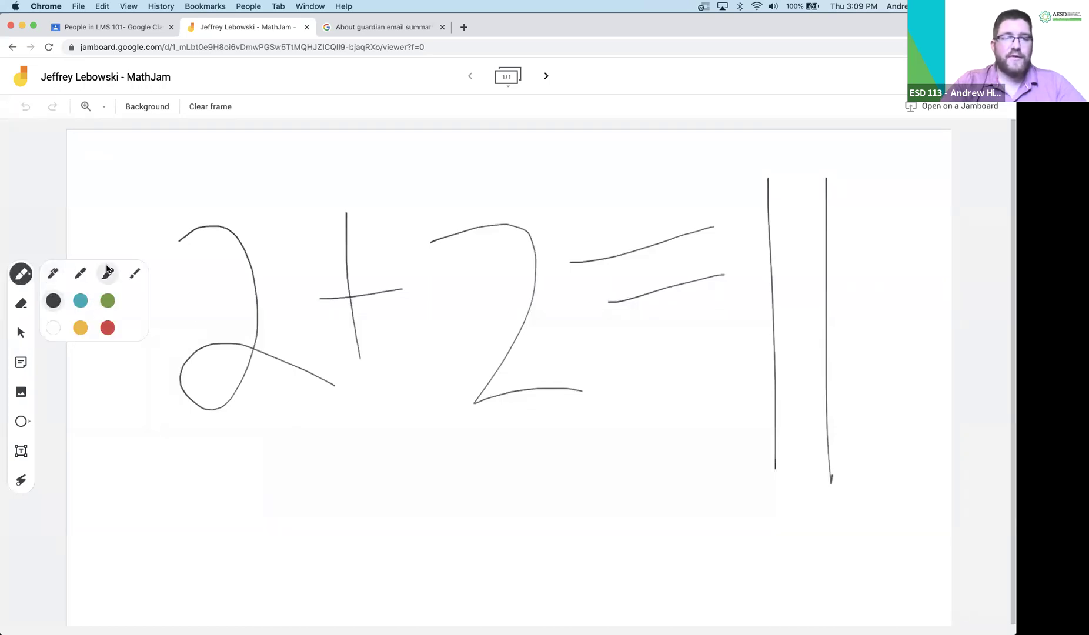
pyautogui.click(135, 273)
pyautogui.click(80, 300)
pyautogui.moveTo(281, 190)
pyautogui.mouseDown()
pyautogui.moveTo(297, 194)
pyautogui.moveTo(346, 282)
pyautogui.moveTo(306, 216)
pyautogui.mouseUp()
pyautogui.moveTo(415, 202)
pyautogui.mouseDown()
pyautogui.moveTo(479, 348)
pyautogui.moveTo(566, 212)
pyautogui.moveTo(506, 347)
pyautogui.mouseUp()
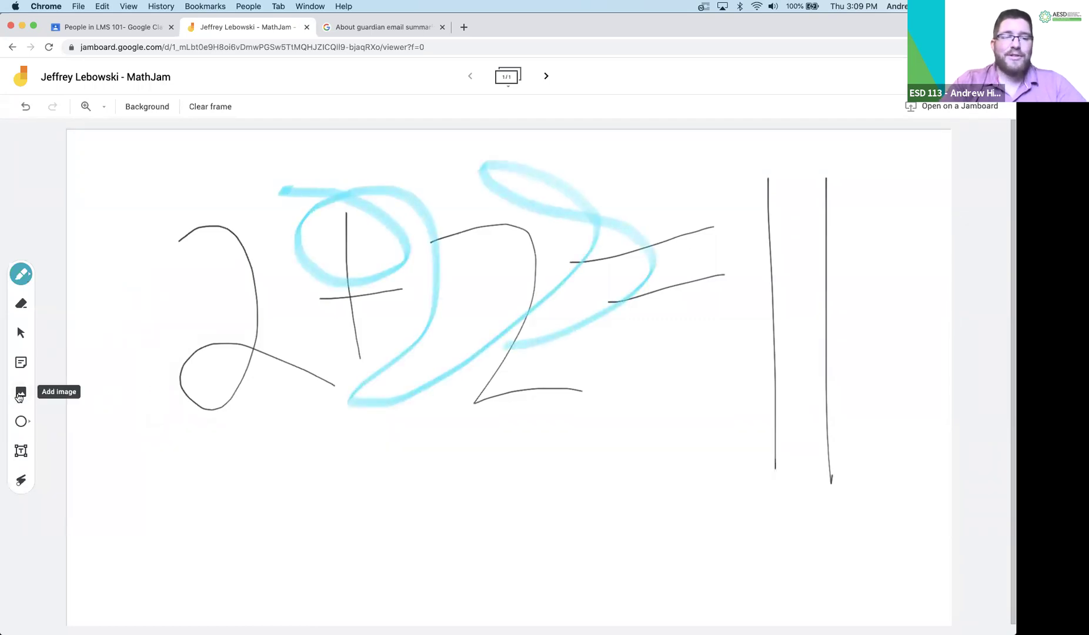
# - Add a yellow sticky note reading "Hey" and place it just below the first 2 of the equation
pyautogui.click(21, 366)
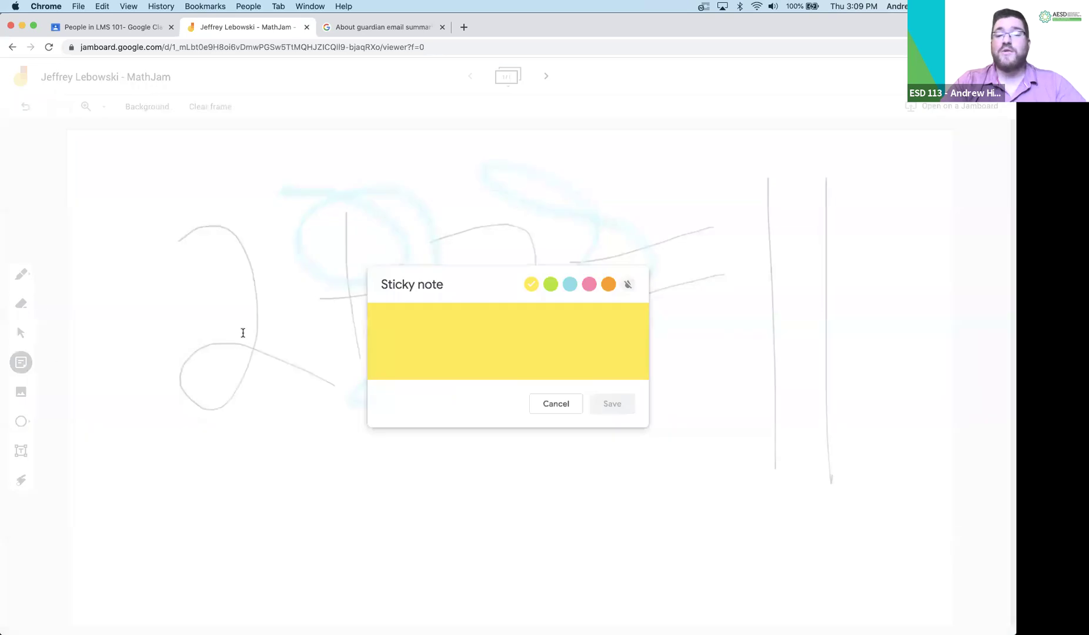
pyautogui.write('Hey')
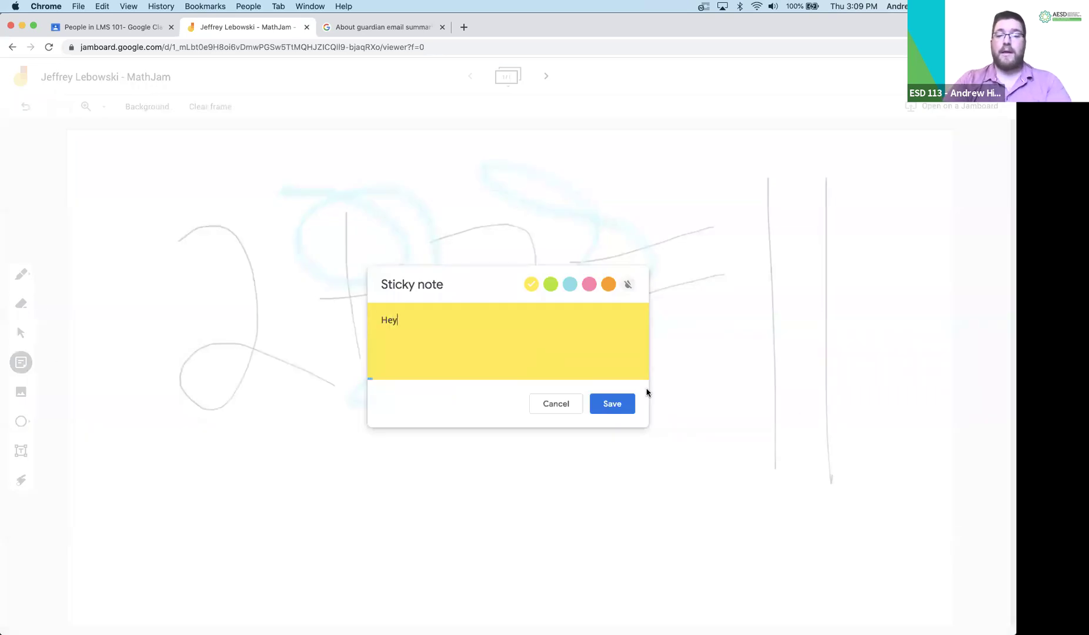
pyautogui.click(614, 403)
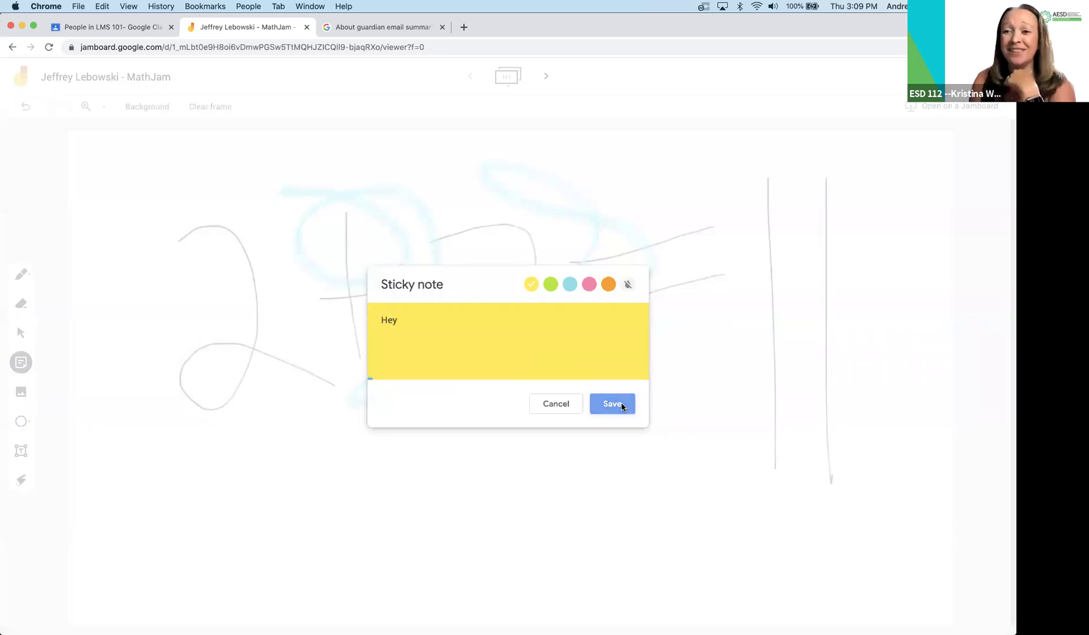
pyautogui.click(555, 405)
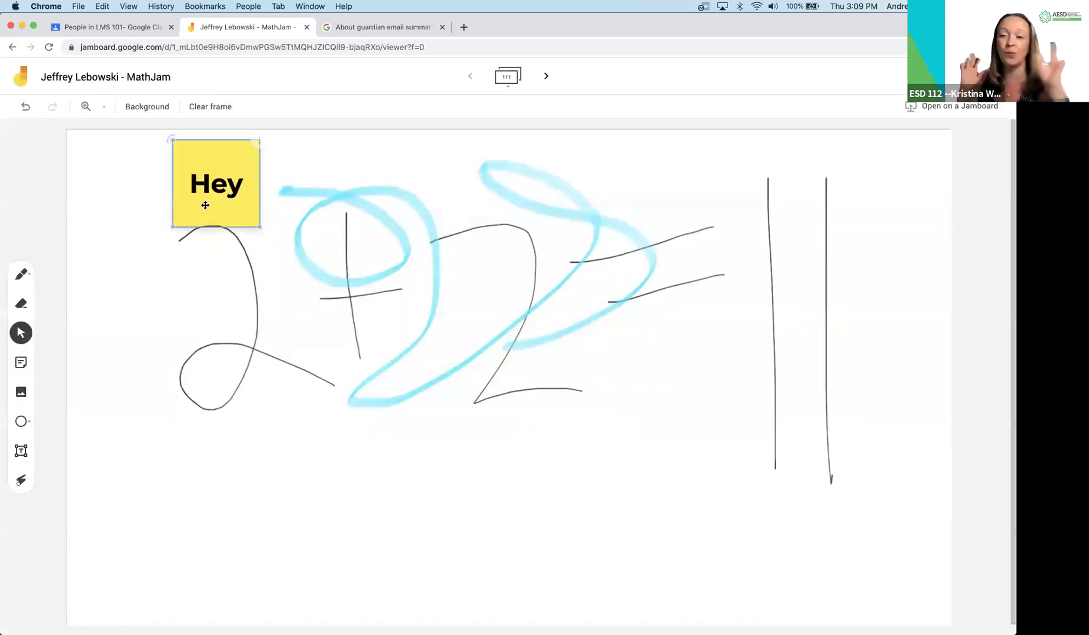
pyautogui.moveTo(204, 207); pyautogui.dragTo(328, 320)
pyautogui.moveTo(410, 235); pyautogui.dragTo(264, 431)
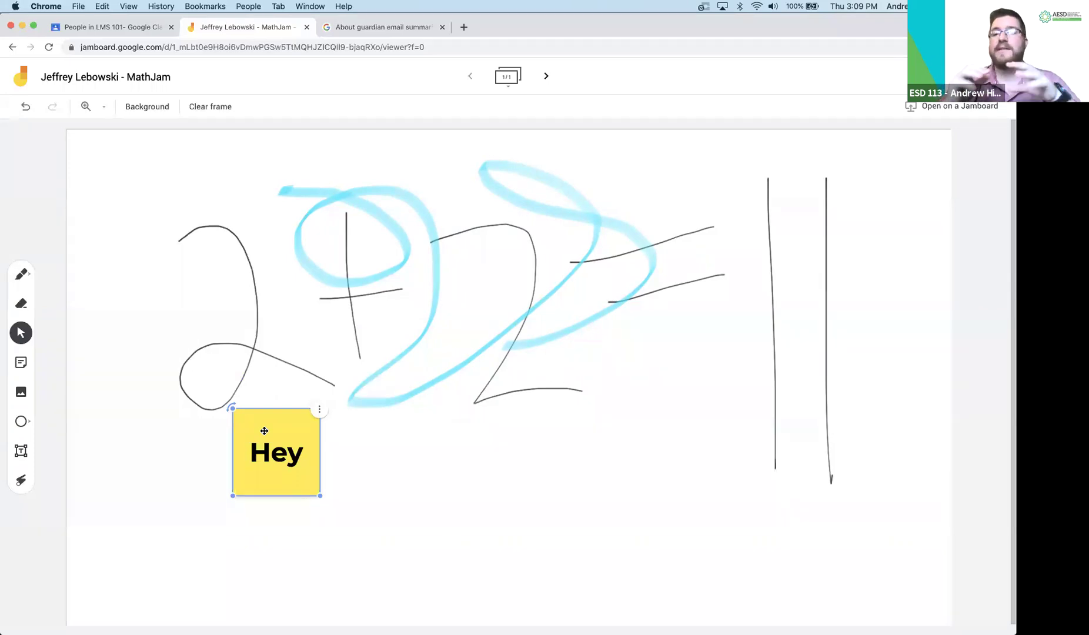
# - Add two blank frames to the jam and show its rename, download and copy options
pyautogui.click(545, 76)
pyautogui.click(546, 76)
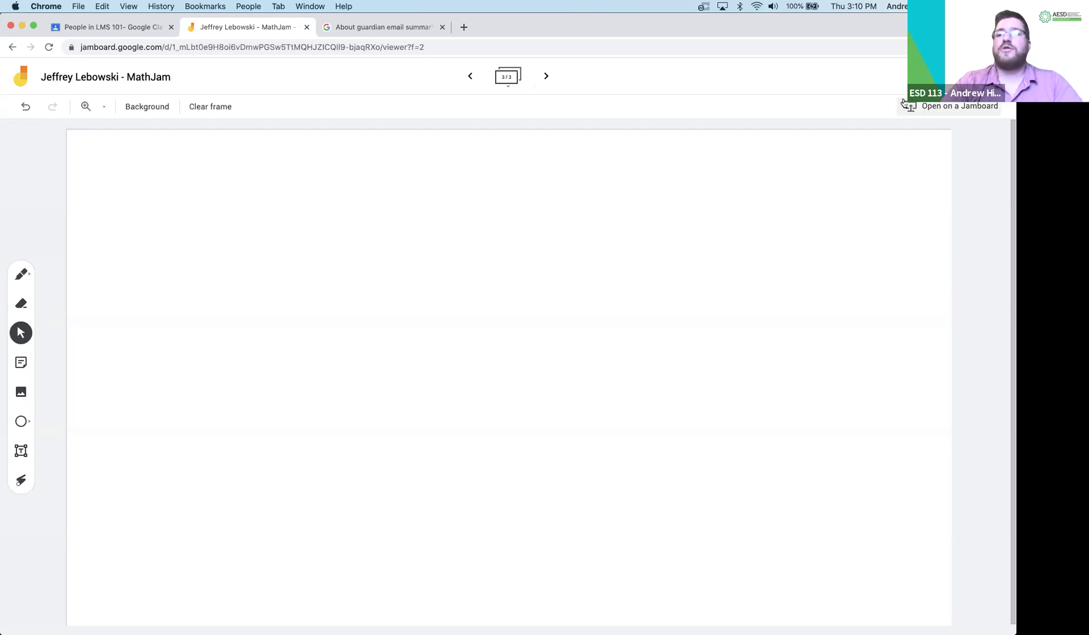
pyautogui.click(906, 76)
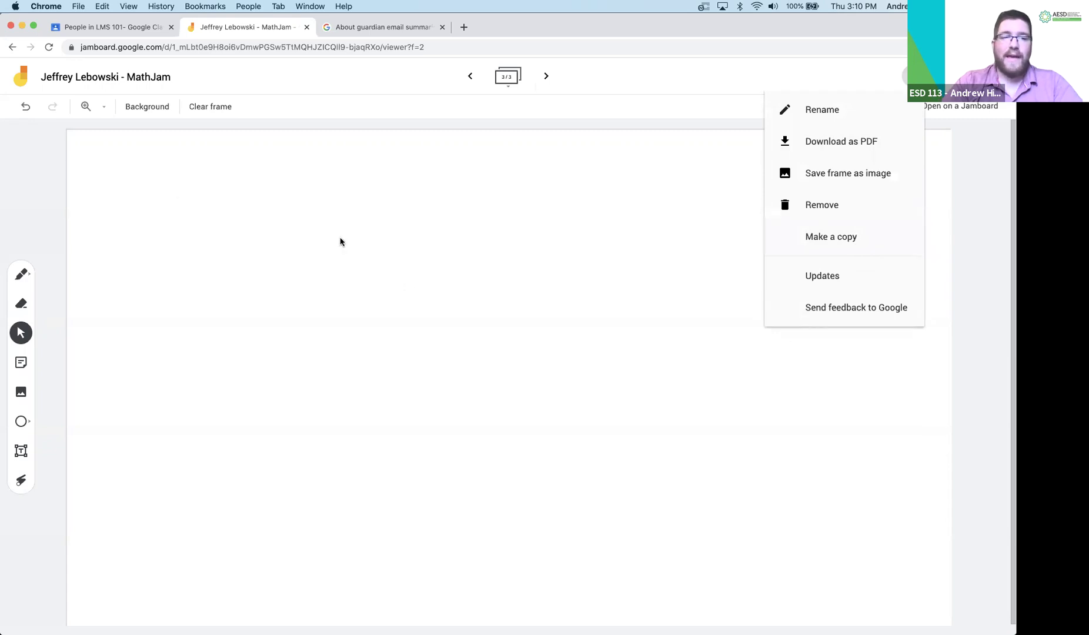
# - Return to the recent jams and check the file options of the "Groups 6-10 Rituals, Routines" jam
pyautogui.click(20, 82)
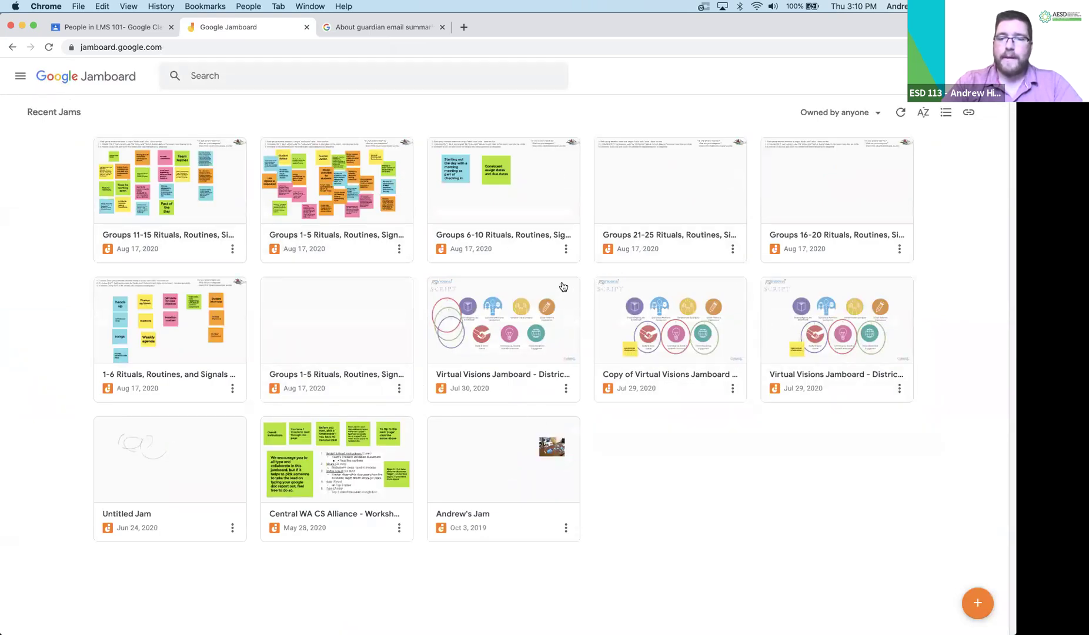
pyautogui.click(566, 249)
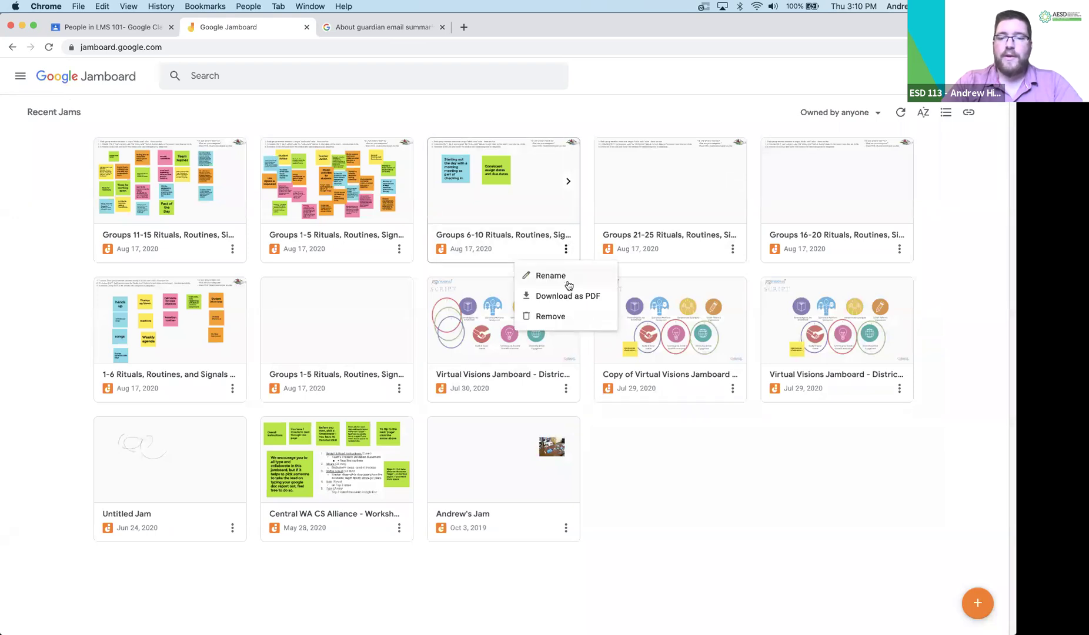
pyautogui.click(742, 539)
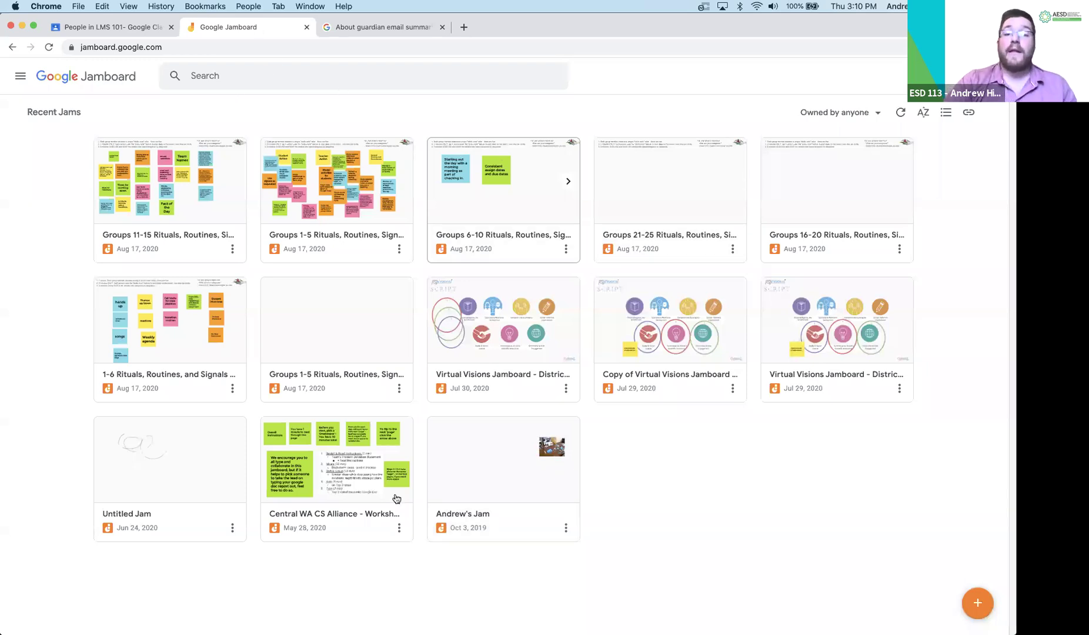
# - Switch to the other Chrome window and show the "LMS 101 - Google Classroom Part 3" presentation in Google Slides
pyautogui.moveTo(388, 627)
pyautogui.rightClick(340, 609)
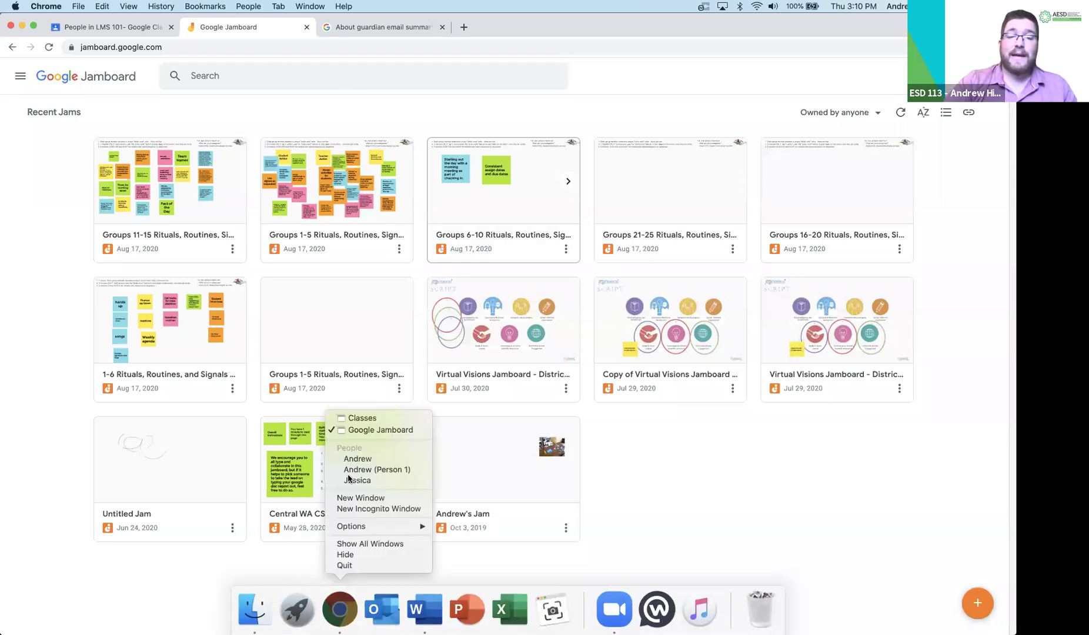
pyautogui.click(361, 418)
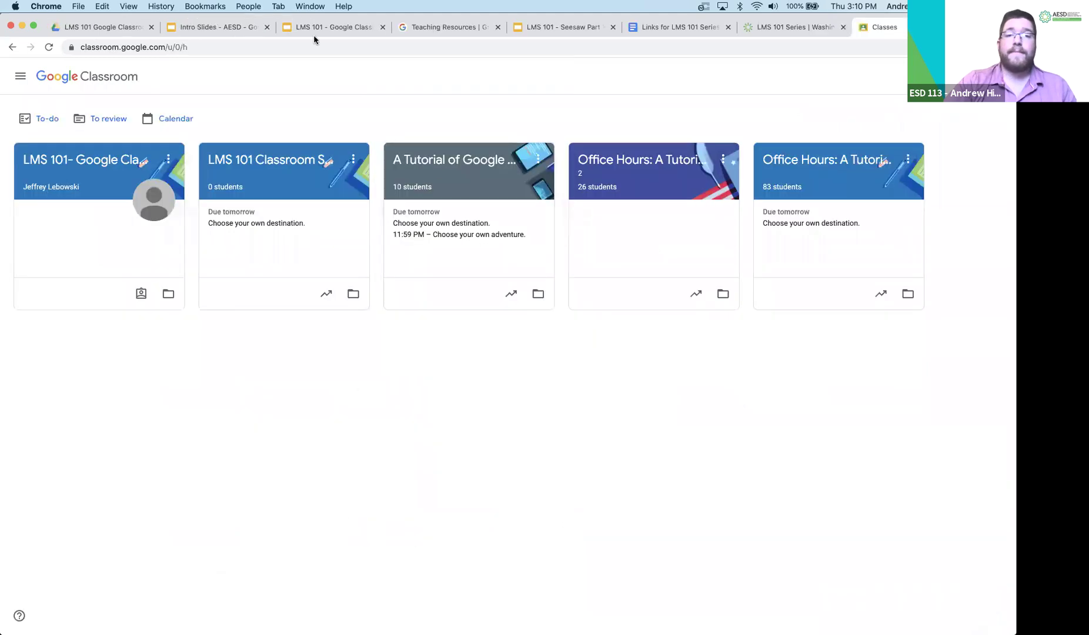
pyautogui.click(345, 30)
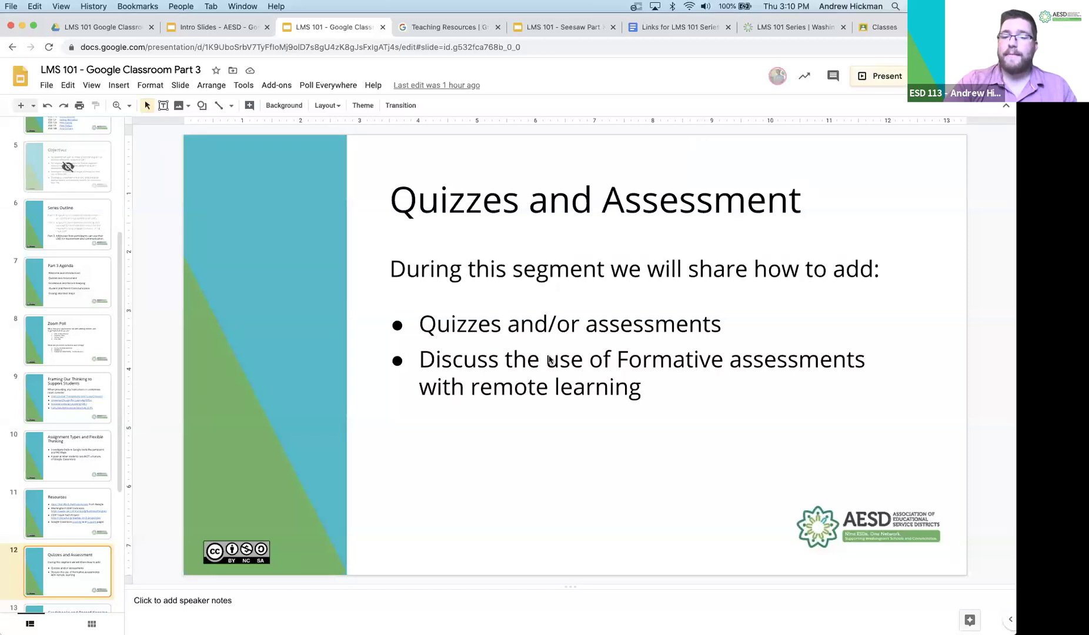
# - Present the slideshow from the "Quizzes and Assessment" slide and advance to the "Synthesize & Apply" slide
pyautogui.press('super+Return')
pyautogui.press('Right')
pyautogui.press('Right')
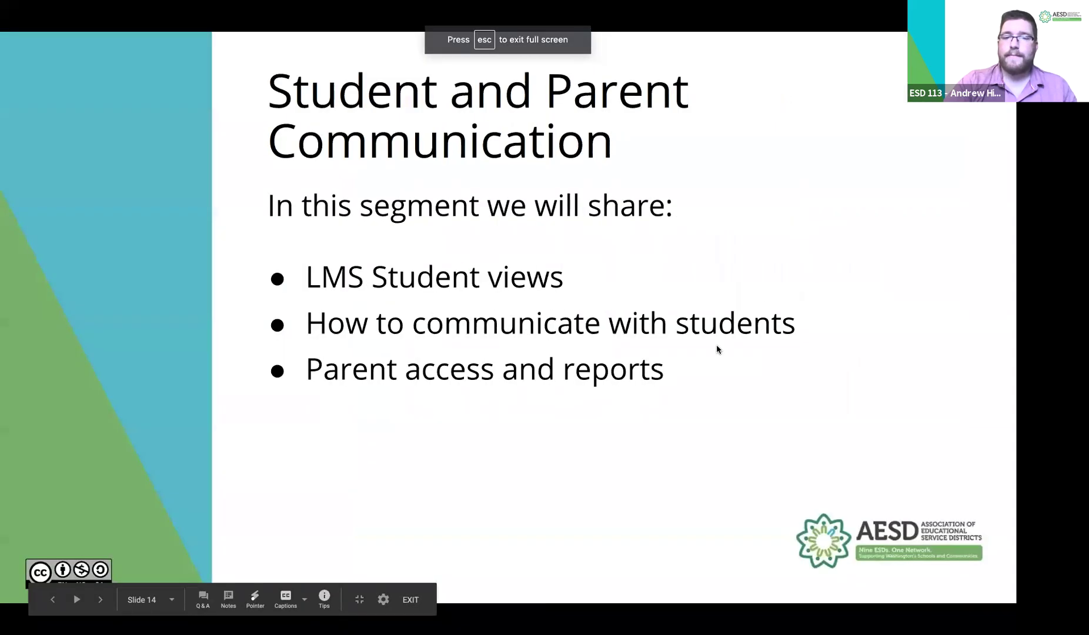
pyautogui.press('Right')
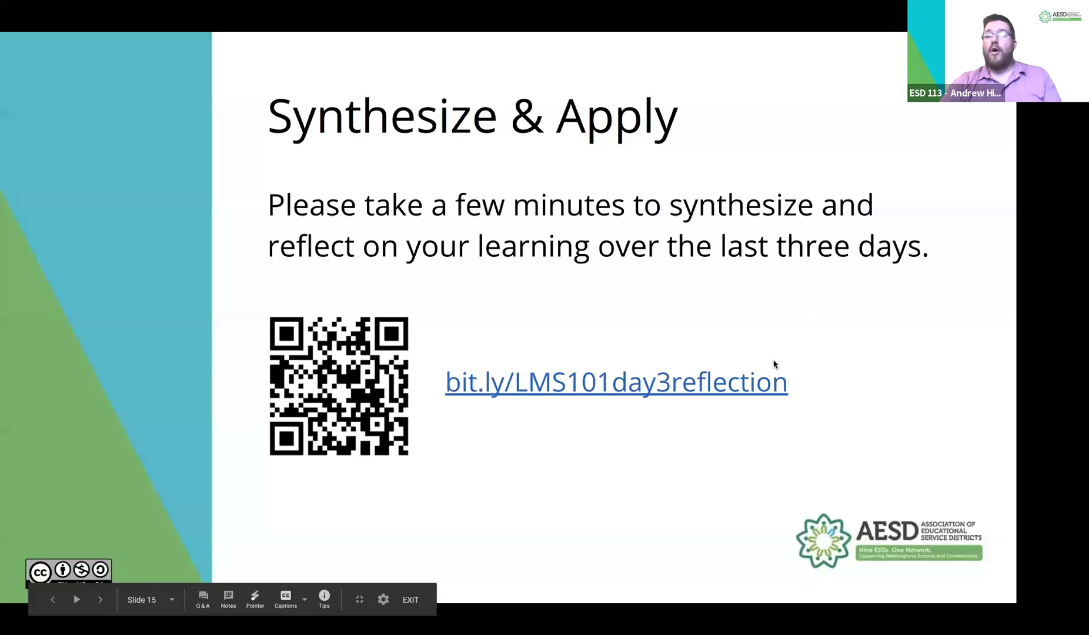